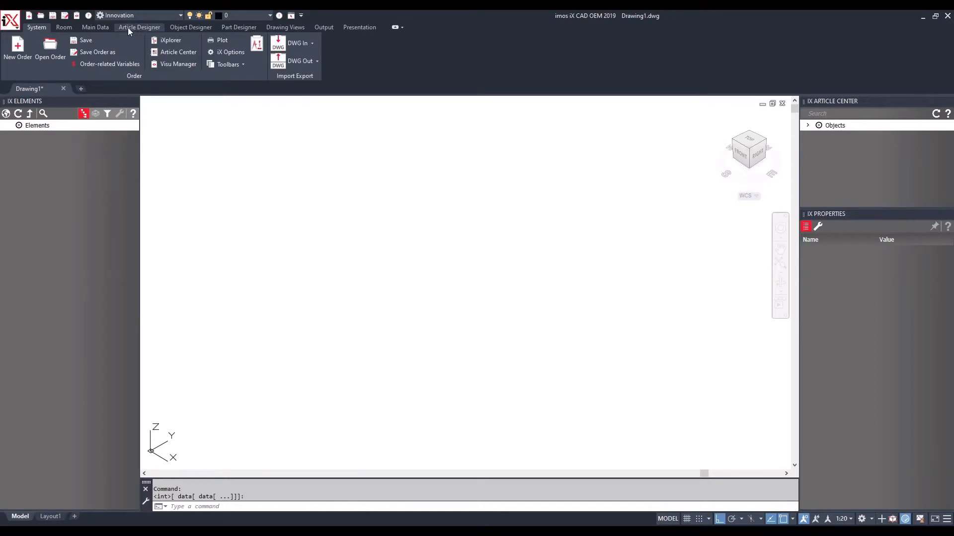
# Step: Start a new article in Article Designer and set its height to 2200, width to 1560 and depth to 600
pyautogui.click(128, 27)
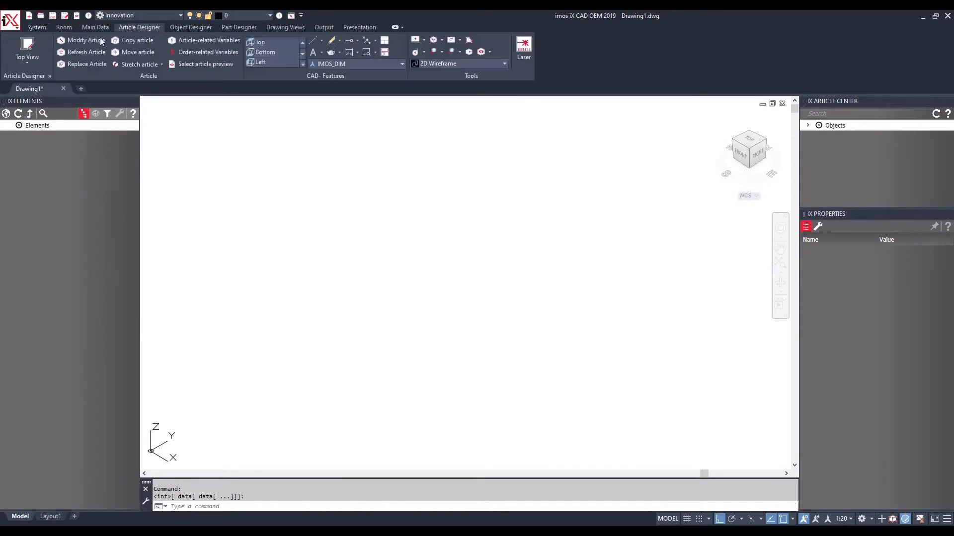
pyautogui.click(21, 58)
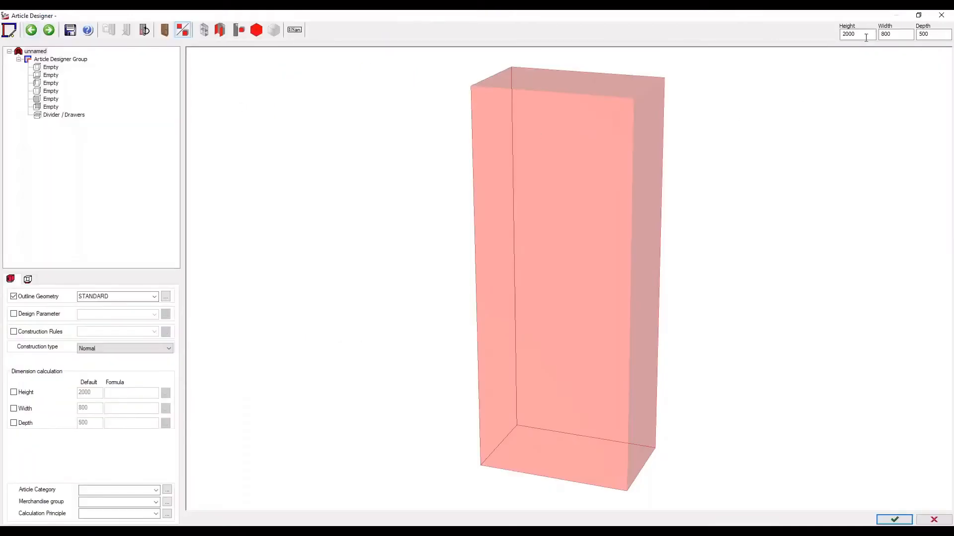
pyautogui.moveTo(866, 37); pyautogui.dragTo(839, 36)
pyautogui.write('22')
pyautogui.moveTo(909, 35); pyautogui.dragTo(879, 36)
pyautogui.write('1560')
pyautogui.moveTo(934, 34); pyautogui.dragTo(920, 35)
pyautogui.write('6')
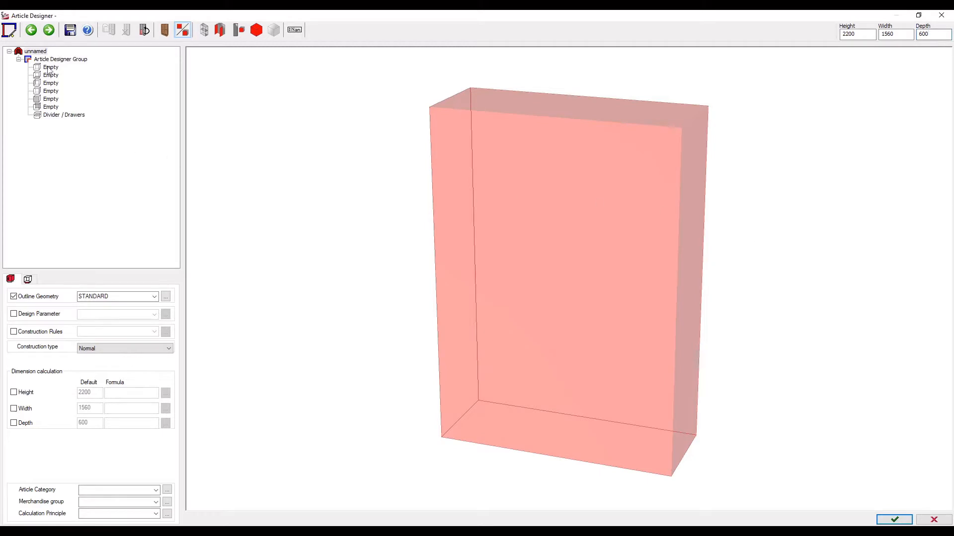
# Step: Set the construction type of the whole article to C-construction
pyautogui.click(36, 51)
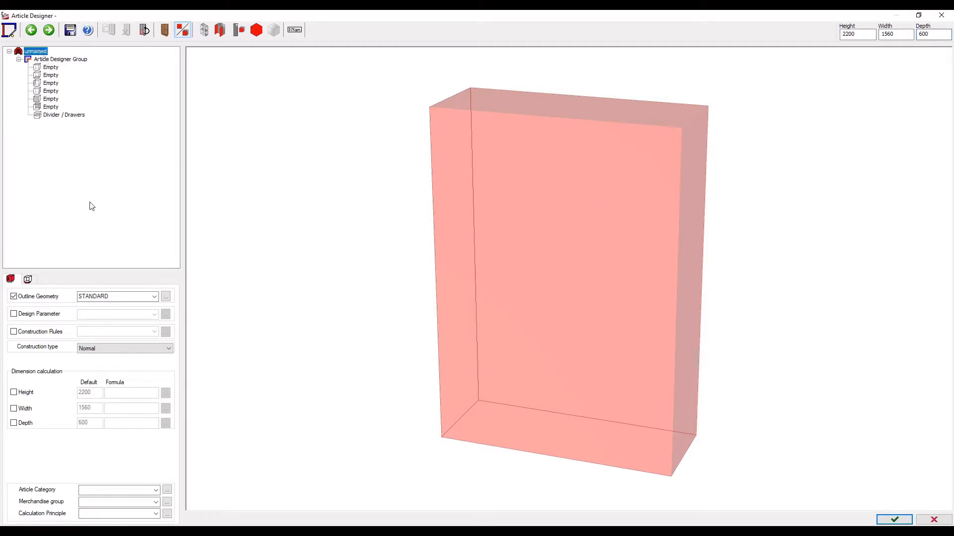
pyautogui.click(104, 350)
pyautogui.click(102, 356)
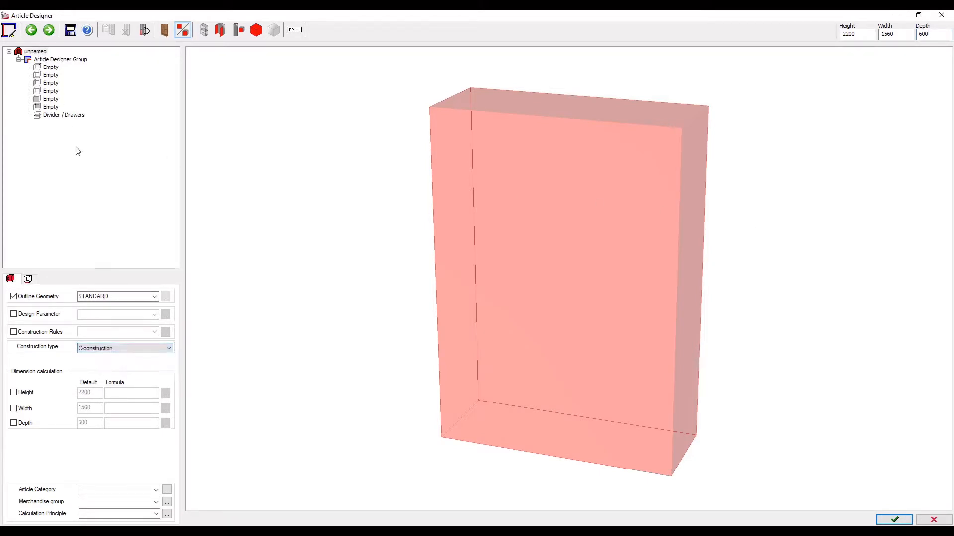
# Step: Enable base construction for the article and make it an inset base
pyautogui.click(28, 280)
pyautogui.click(75, 299)
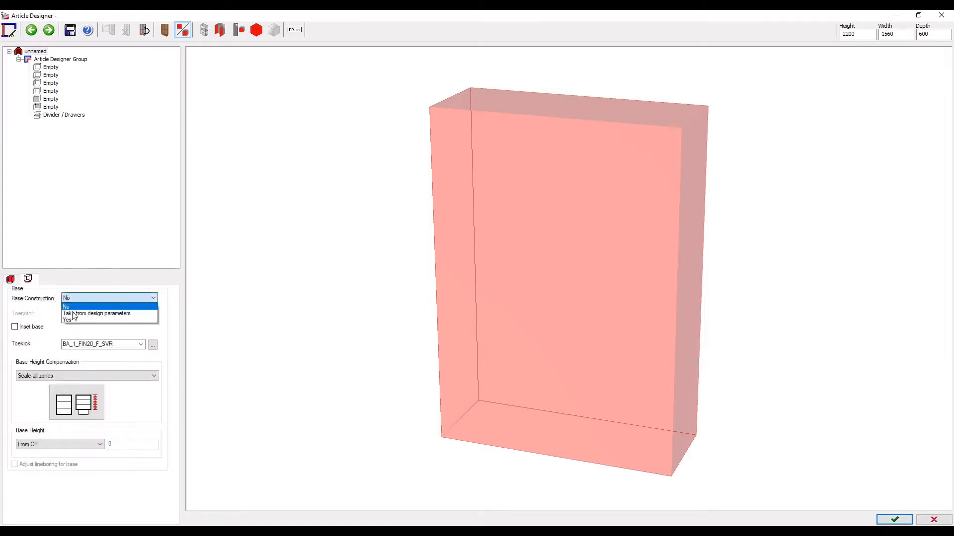
pyautogui.click(67, 320)
pyautogui.click(16, 326)
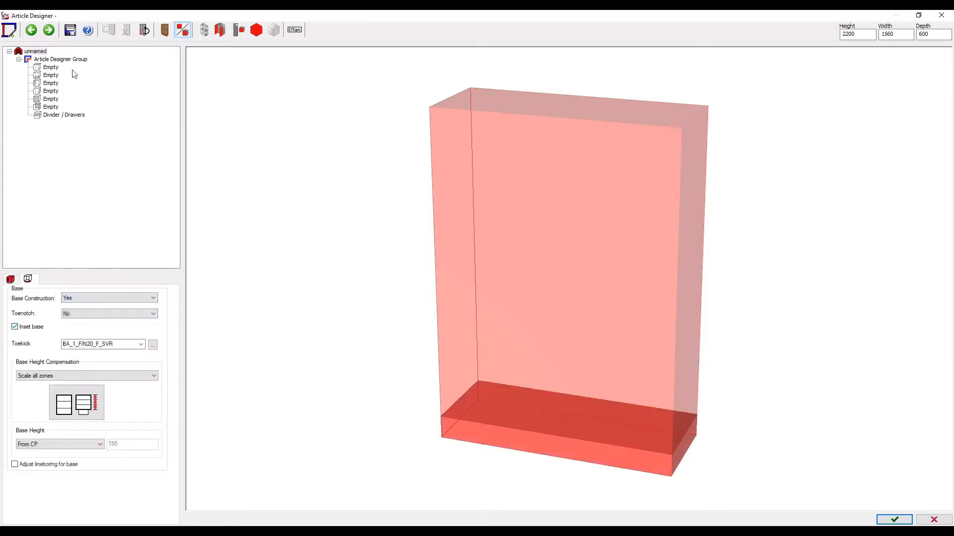
# Step: Add the left and right side panels, the bottom shelf and the top shelf to the article
pyautogui.click(50, 83)
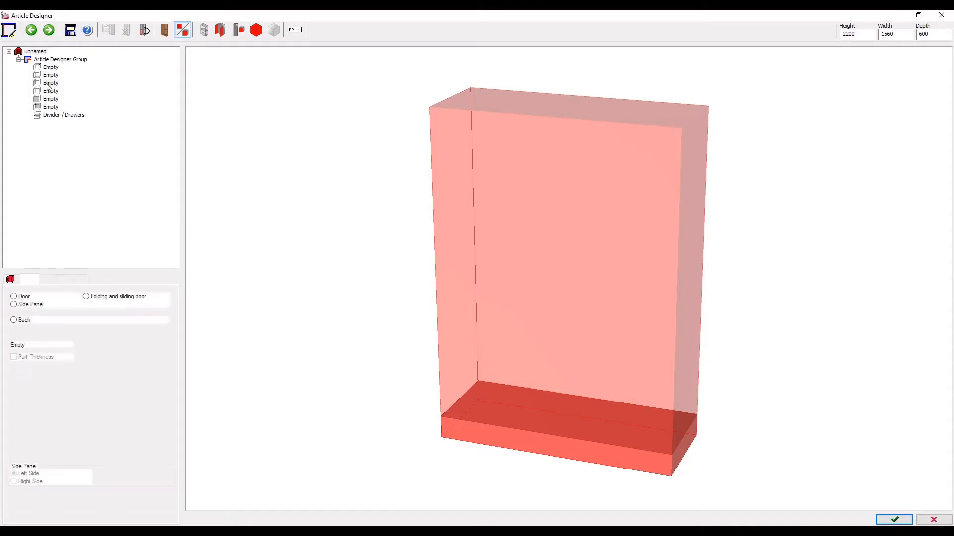
pyautogui.click(49, 91)
pyautogui.click(50, 75)
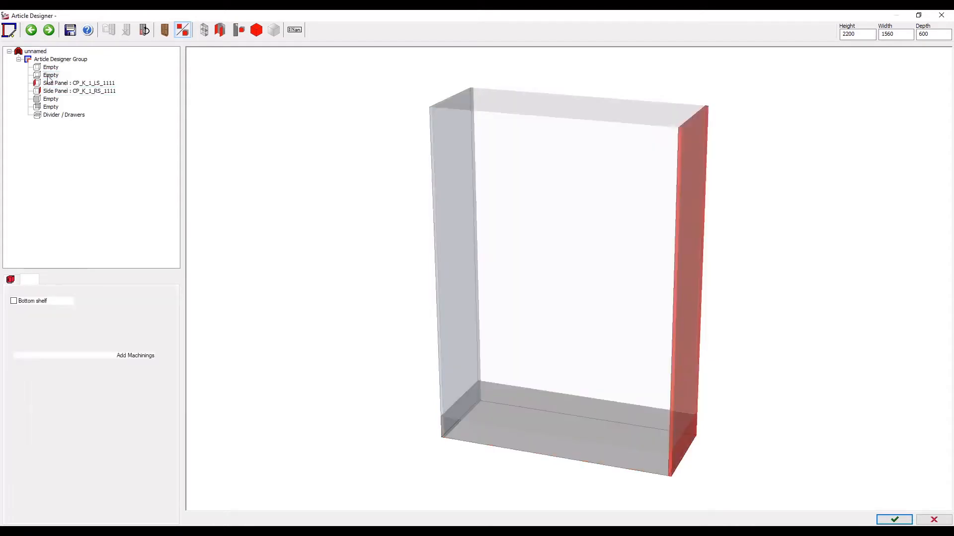
pyautogui.click(49, 68)
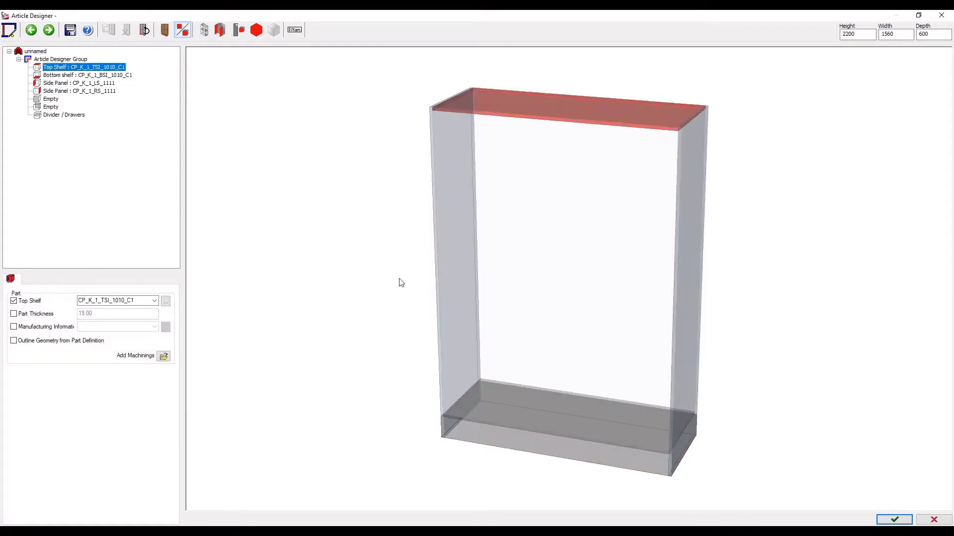
# Step: Divide the cabinet interior horizontally with a linear division of 600mm:1, using a fixed shelf as the divider
pyautogui.click(55, 115)
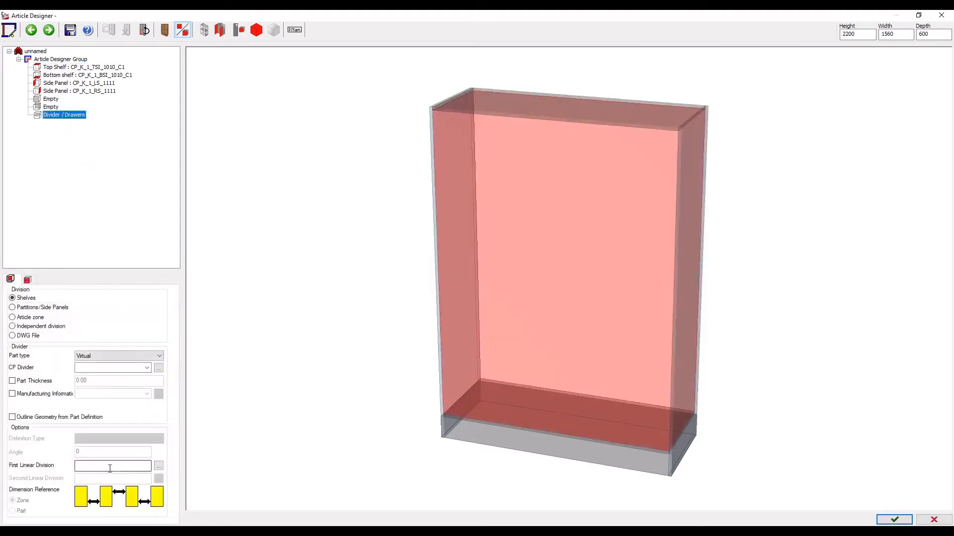
pyautogui.click(109, 466)
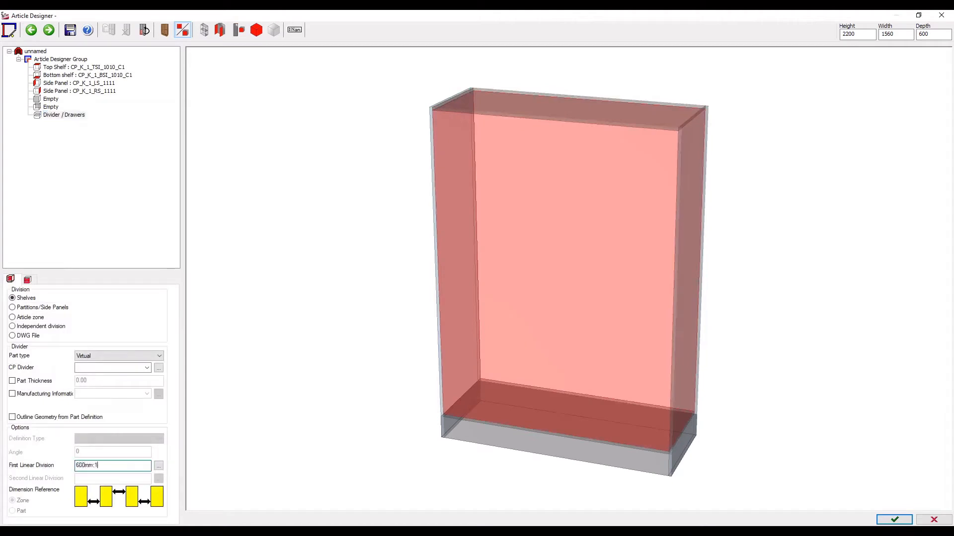
pyautogui.write('600mm:1')
pyautogui.press('Return')
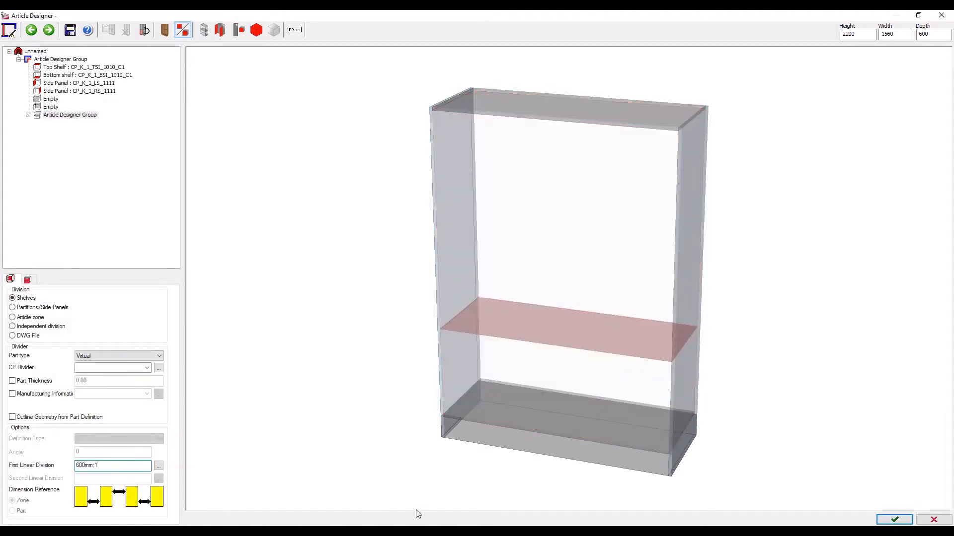
pyautogui.click(137, 355)
pyautogui.click(112, 371)
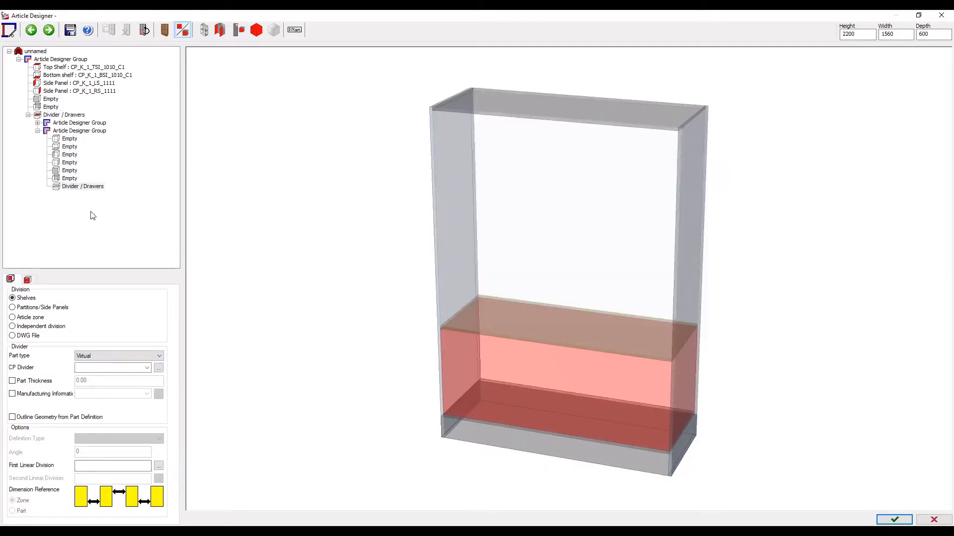
# Step: Add a back to the lower compartment and divide that compartment 1:1 with a vertical partition
pyautogui.click(70, 179)
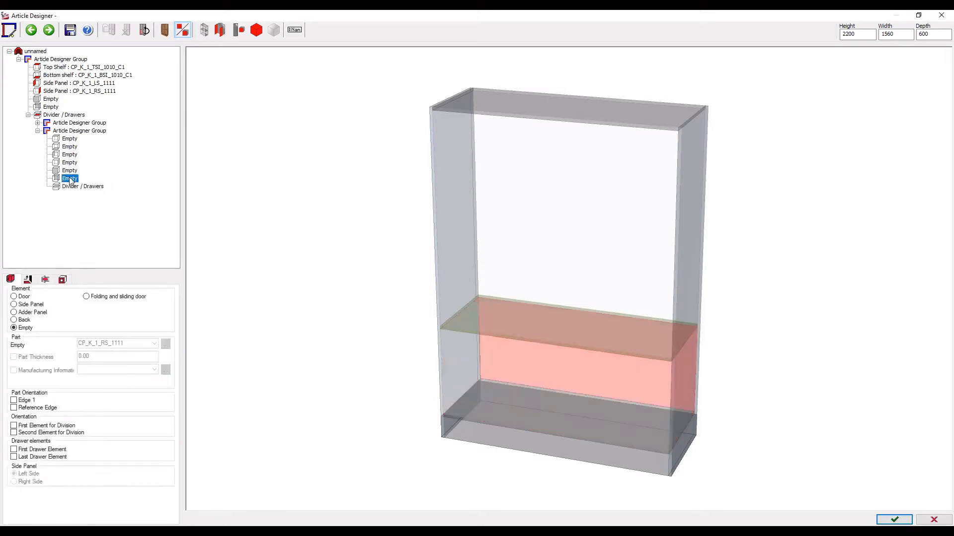
pyautogui.click(73, 187)
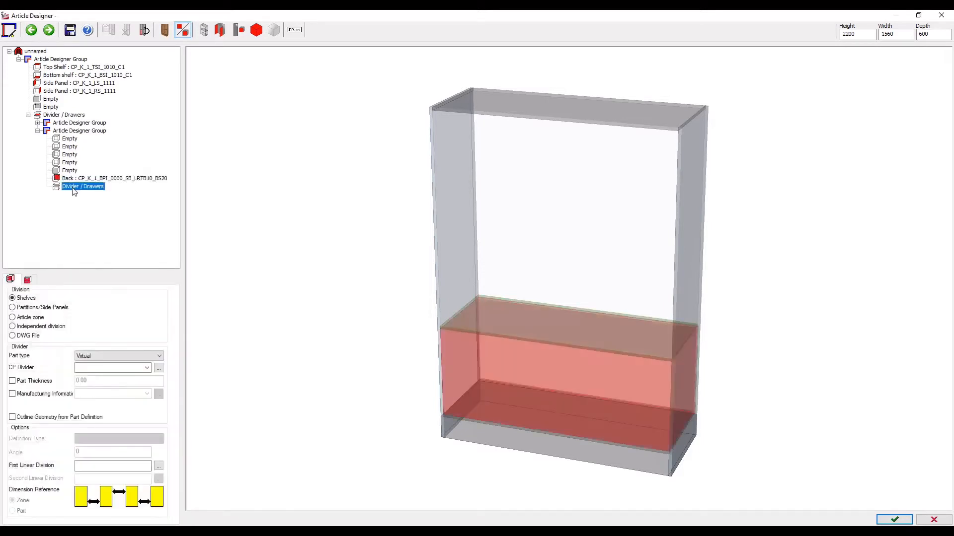
pyautogui.click(103, 466)
pyautogui.write('1:1')
pyautogui.press('Return')
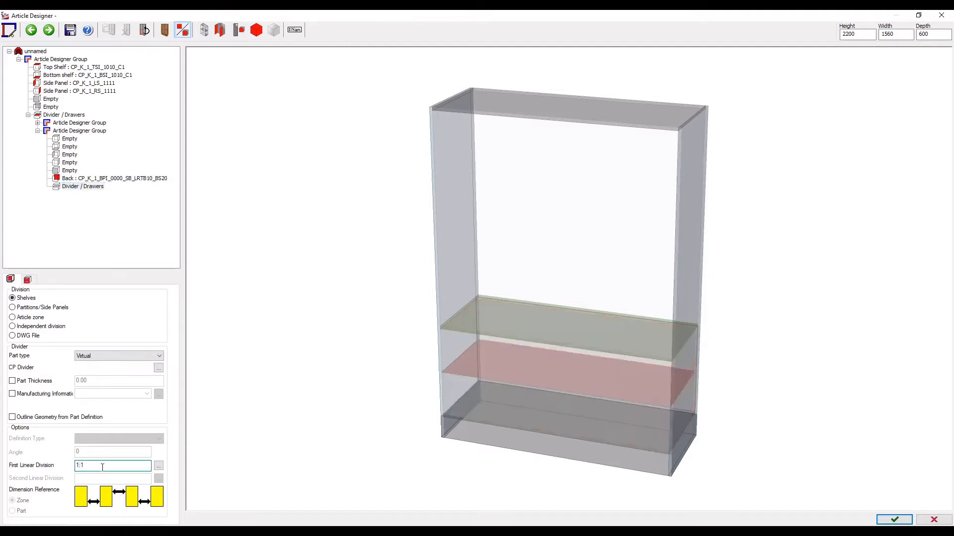
pyautogui.click(22, 308)
pyautogui.click(91, 357)
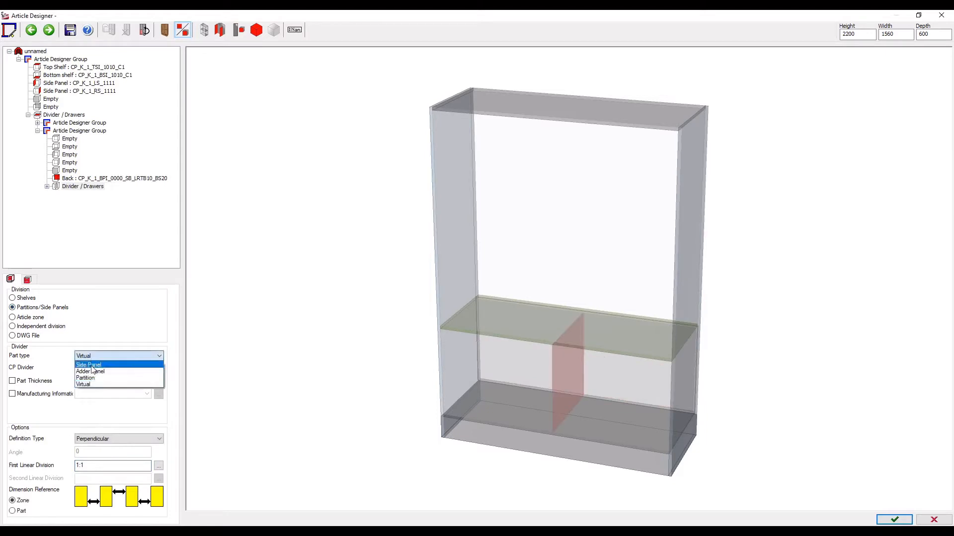
pyautogui.click(86, 378)
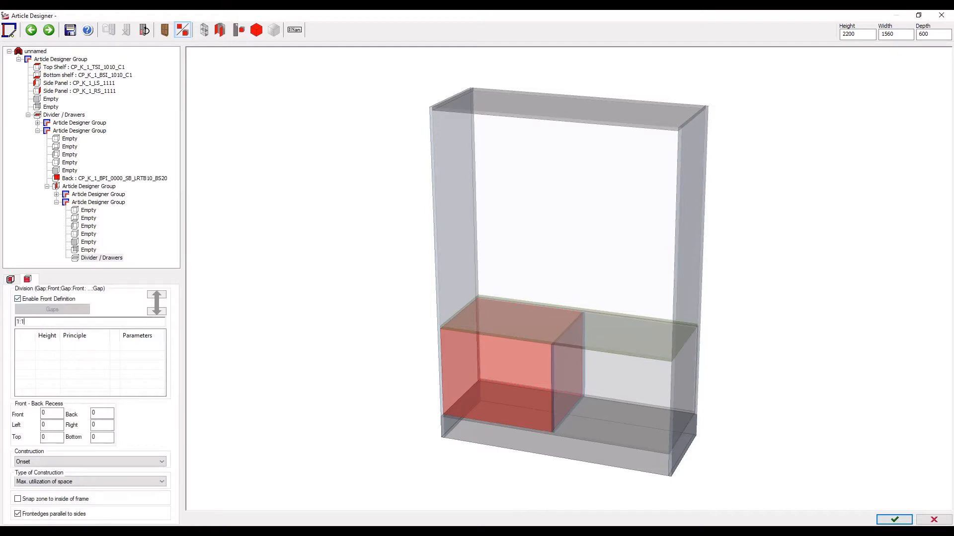
# Step: Fit two equal drawers in each of the two lower compartments using a 1:1 front division
pyautogui.press('Return')
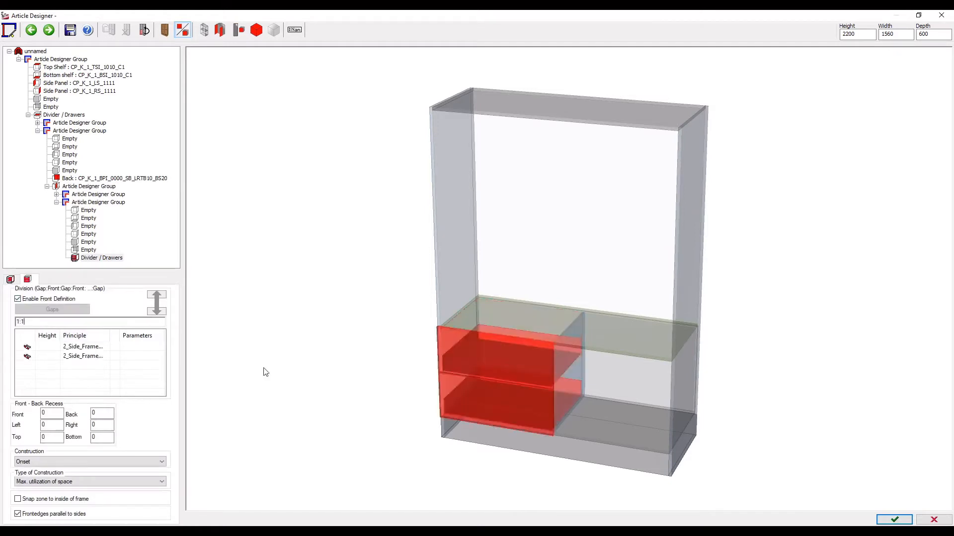
pyautogui.click(634, 385)
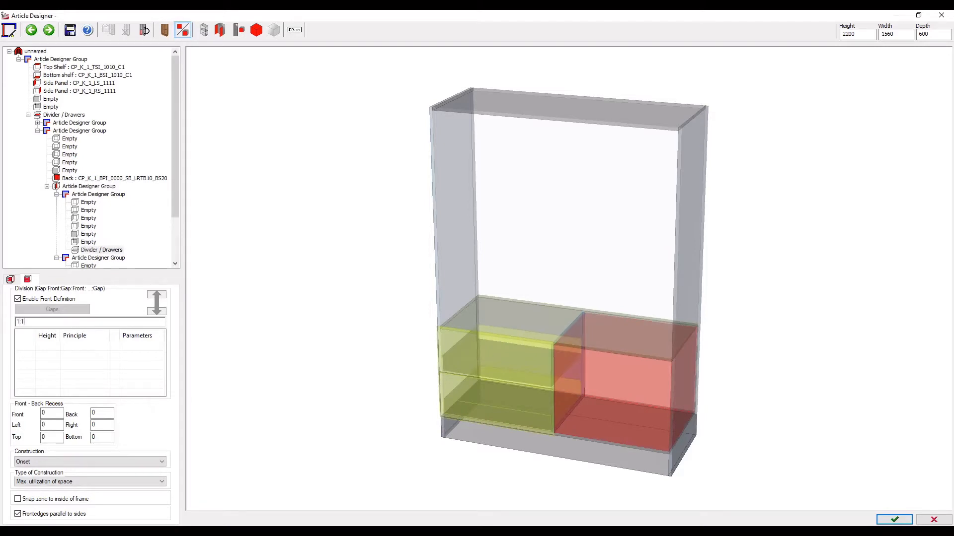
pyautogui.write('1:1')
pyautogui.press('Return')
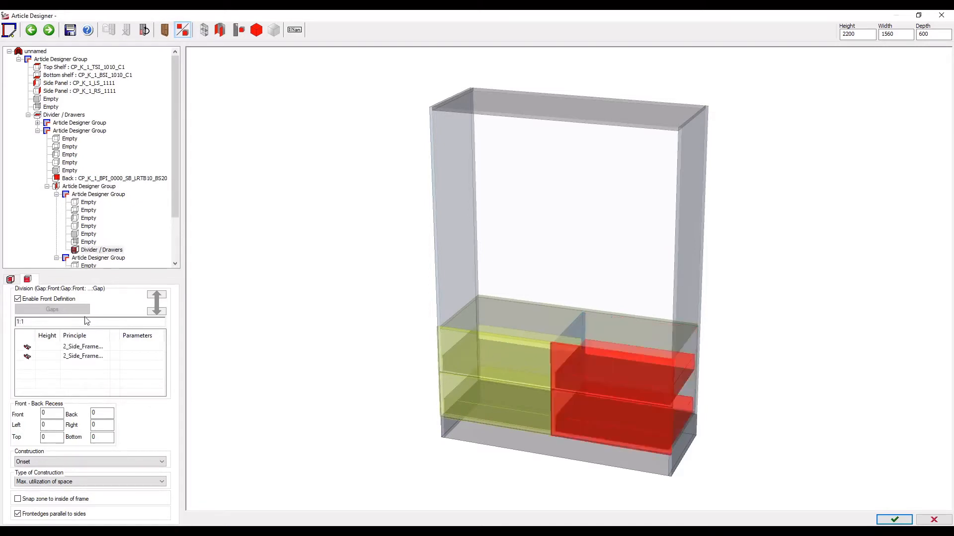
# Step: Divide the large upper compartment with a fixed shelf using a linear division of 1:400mm
pyautogui.click(536, 226)
pyautogui.click(10, 280)
pyautogui.click(87, 467)
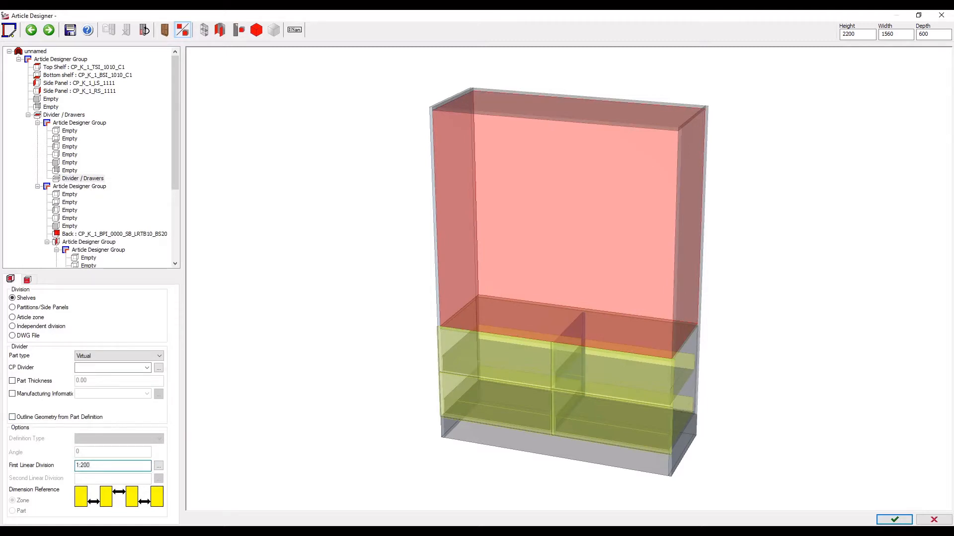
pyautogui.press('Return')
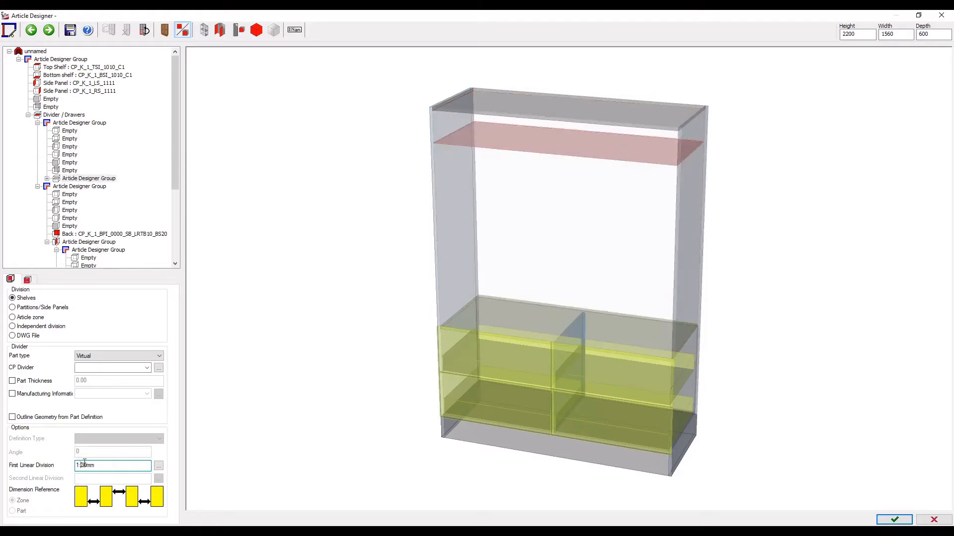
pyautogui.press('Return')
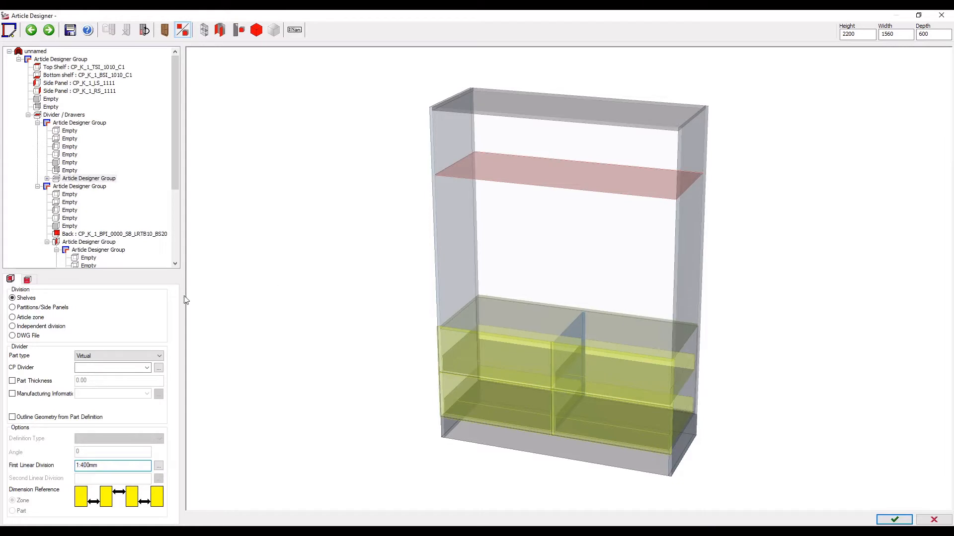
pyautogui.click(99, 356)
pyautogui.click(94, 372)
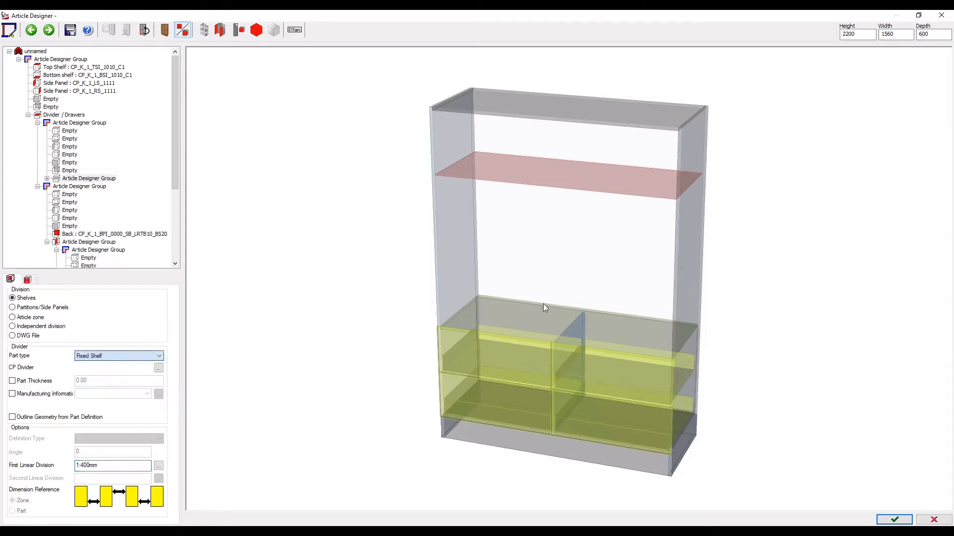
# Step: Add a back panel to the middle compartment and another to the top compartment
pyautogui.click(574, 266)
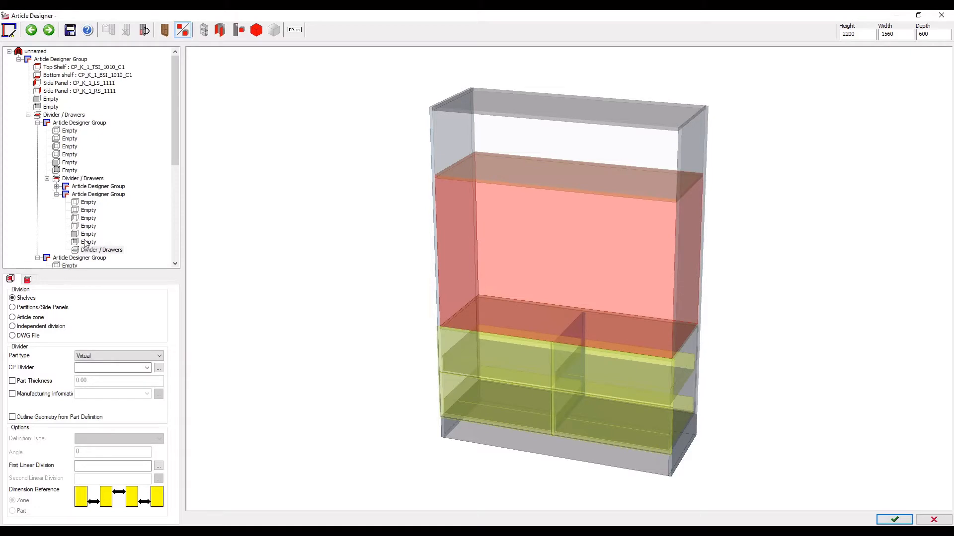
pyautogui.click(532, 145)
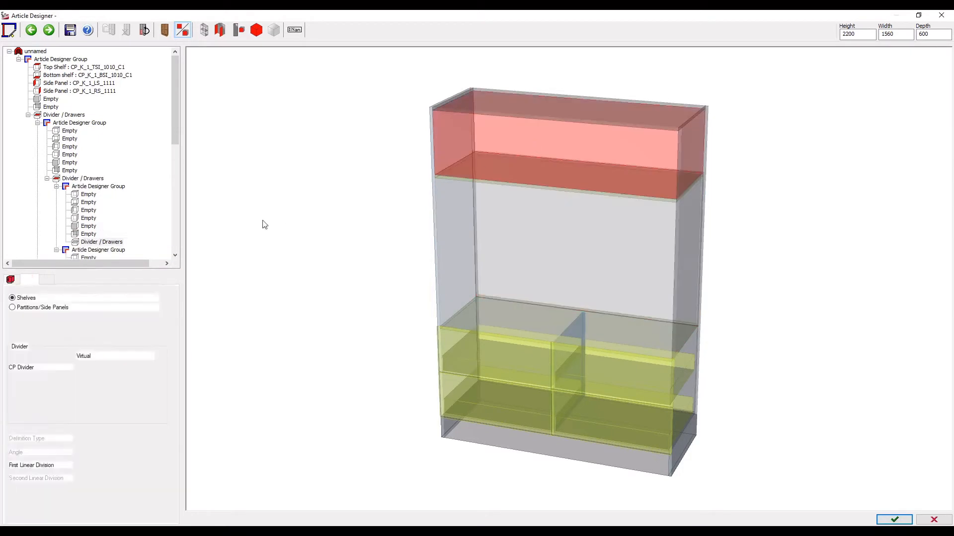
pyautogui.click(86, 234)
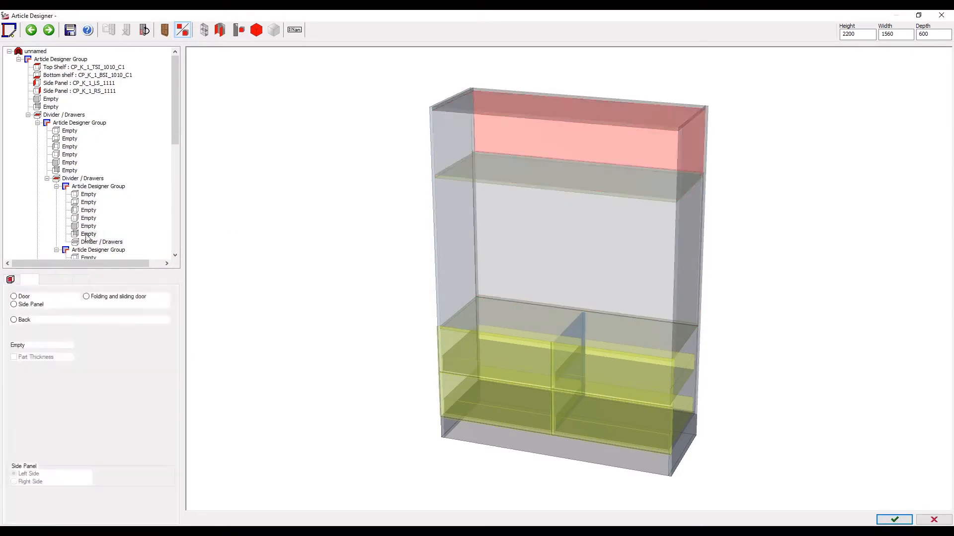
pyautogui.click(14, 320)
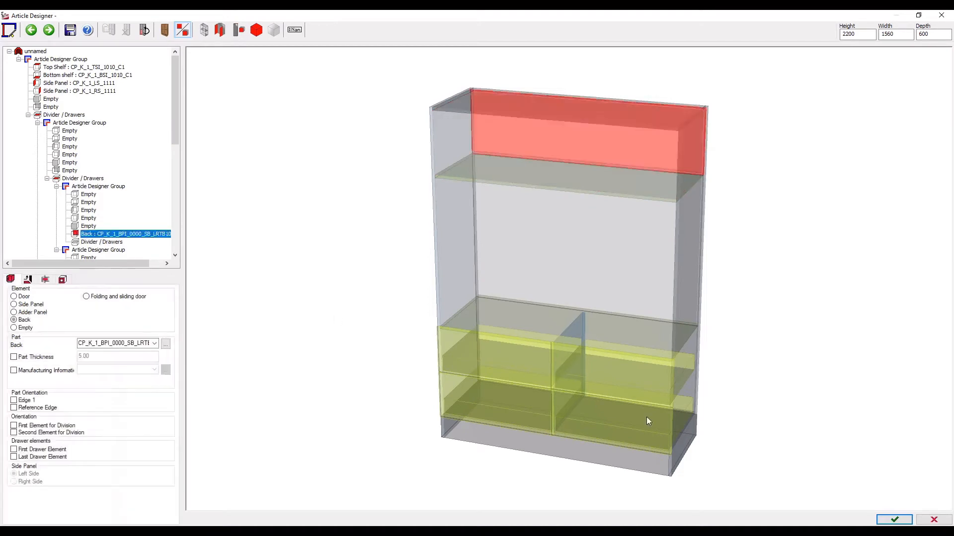
# Step: Save the finished article under the name Element_25 and place it in the drawing
pyautogui.click(894, 520)
pyautogui.click(434, 294)
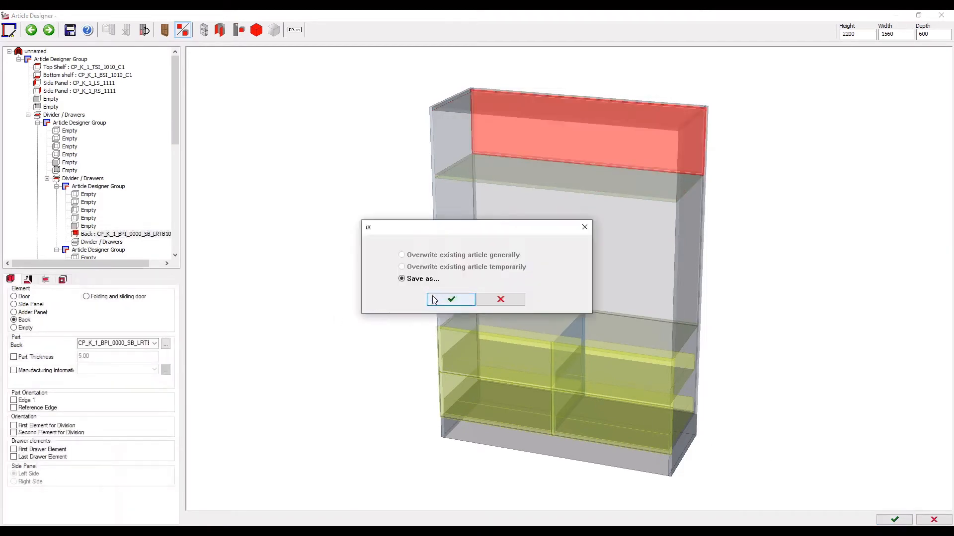
pyautogui.click(434, 299)
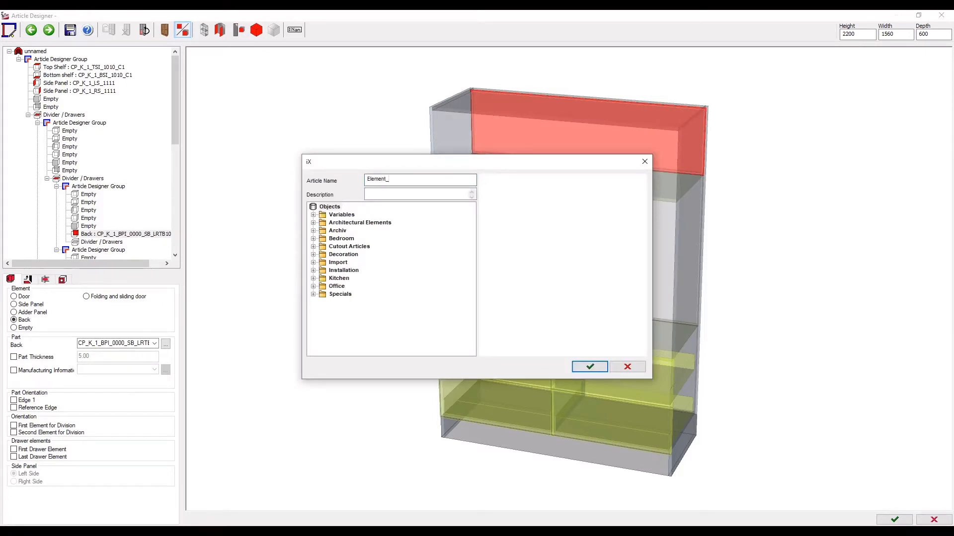
pyautogui.write('Element_25')
pyautogui.click(591, 367)
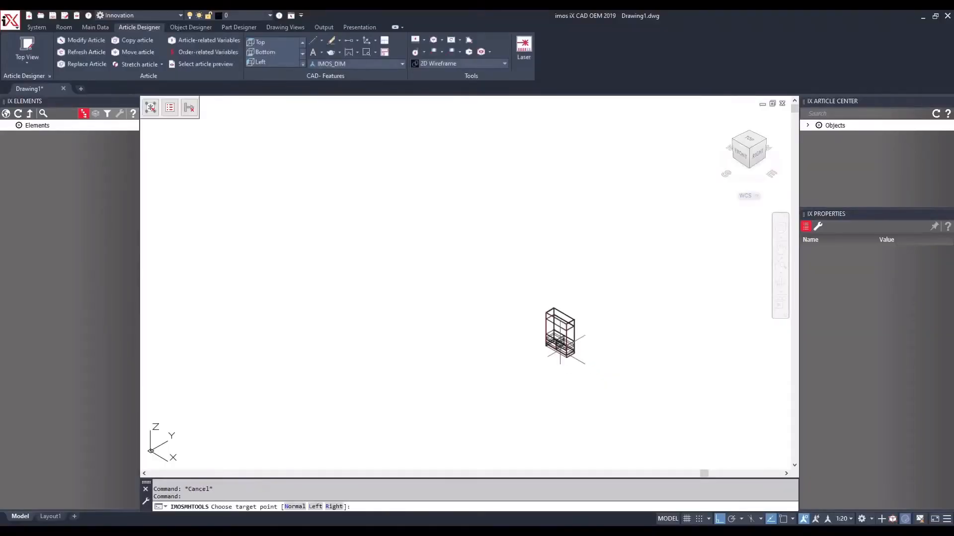
pyautogui.scroll(4, 524, 347)
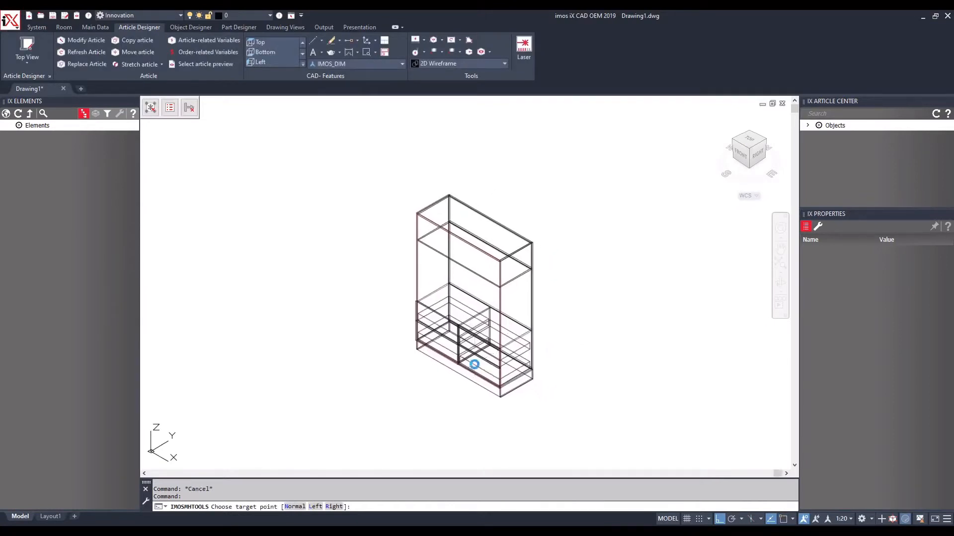
pyautogui.click(468, 362)
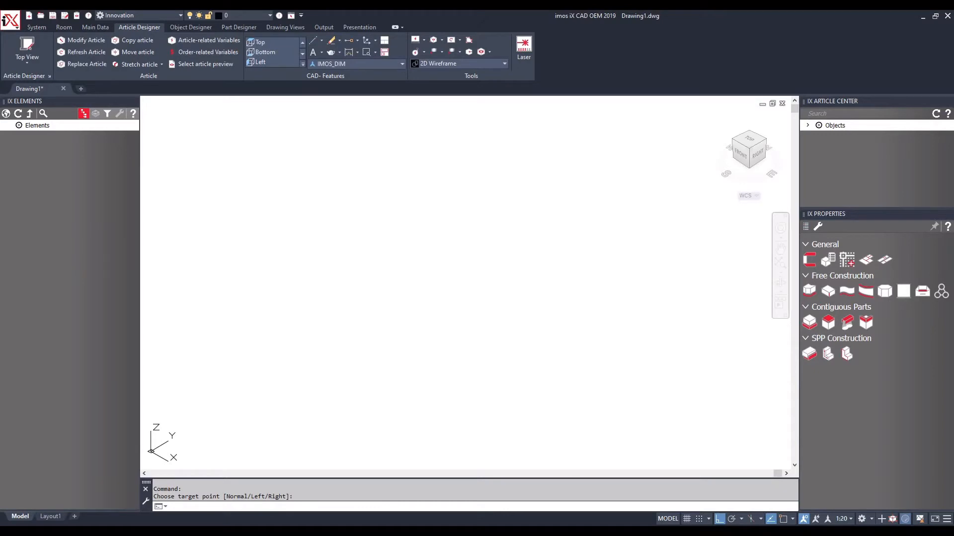
# Step: Set the contour of the cabinet top's front edge to OC_Segmental_m120
pyautogui.scroll(2, 477, 361)
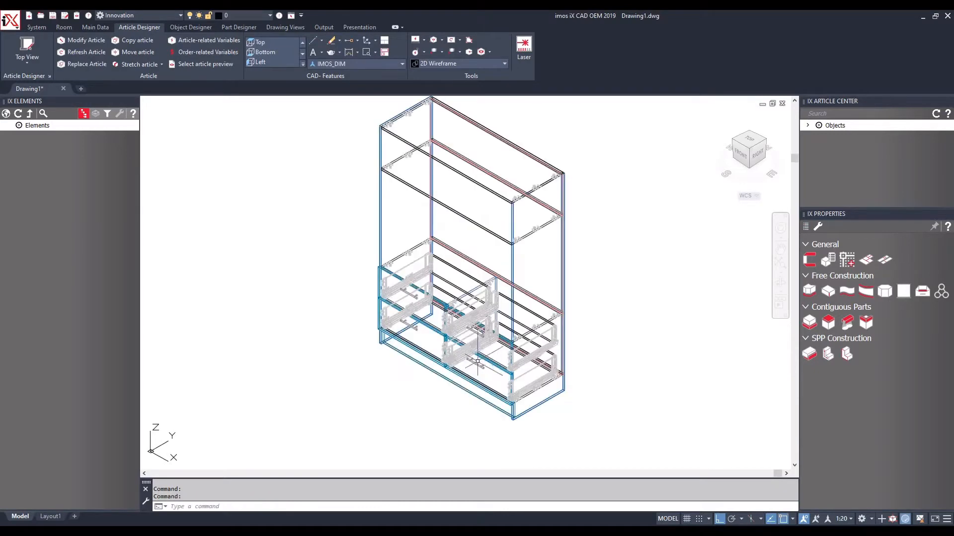
pyautogui.rightClick(603, 158)
pyautogui.click(637, 223)
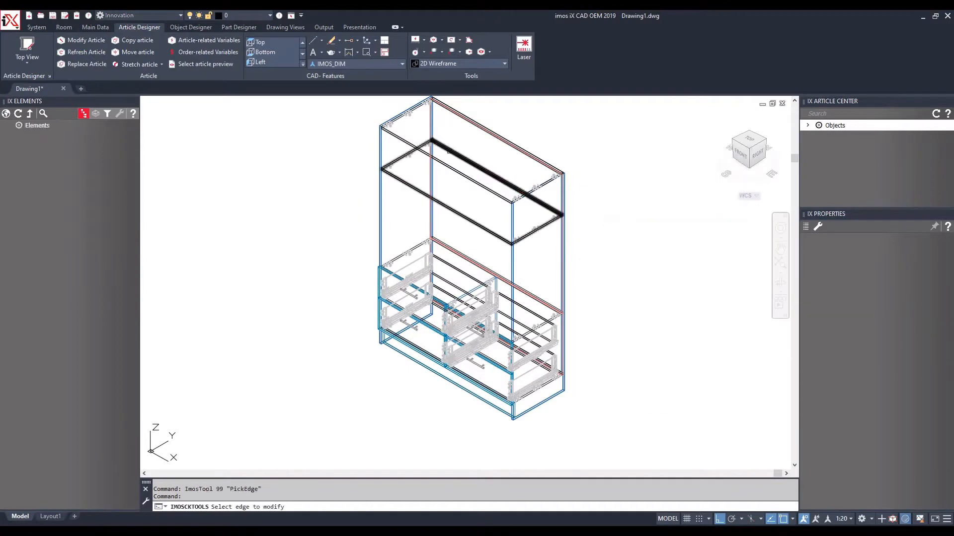
pyautogui.scroll(5, 448, 150)
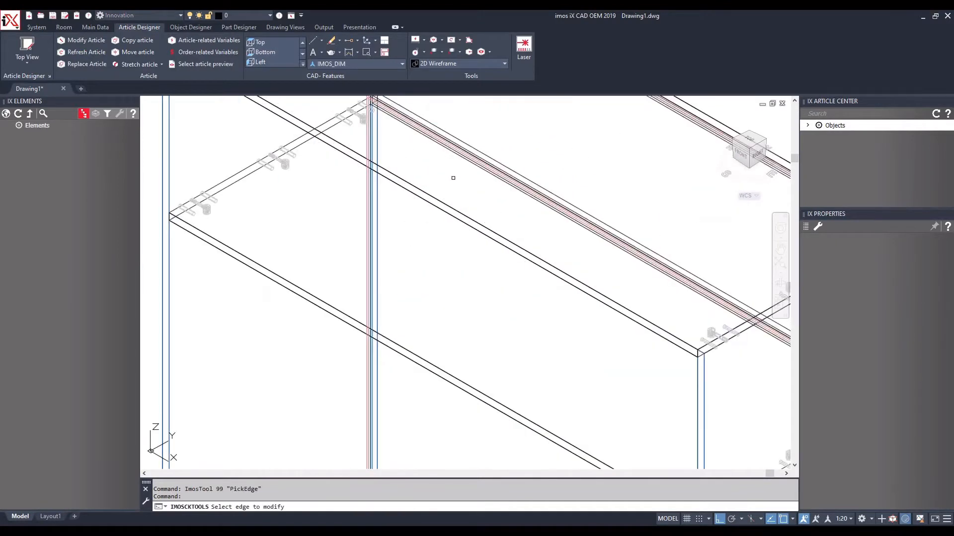
pyautogui.click(452, 209)
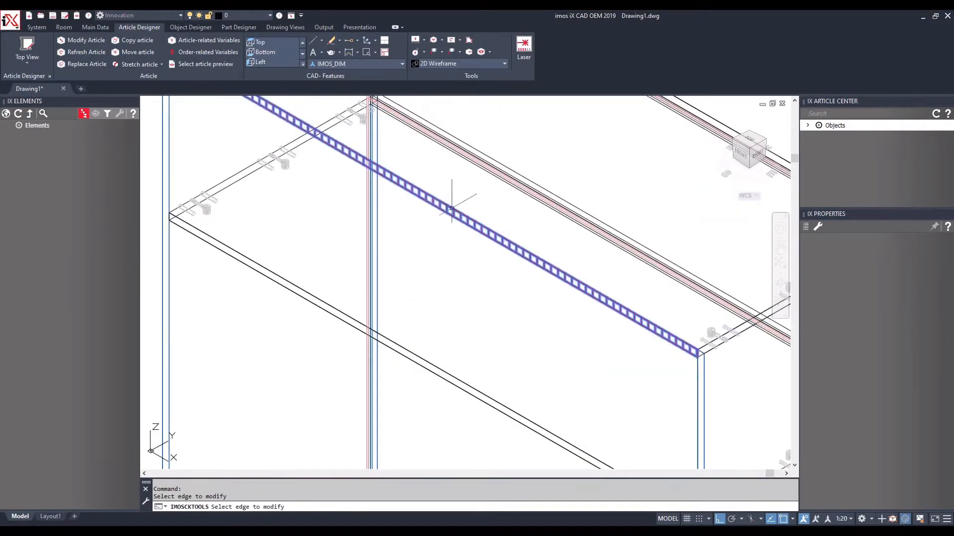
pyautogui.click(806, 227)
pyautogui.click(938, 336)
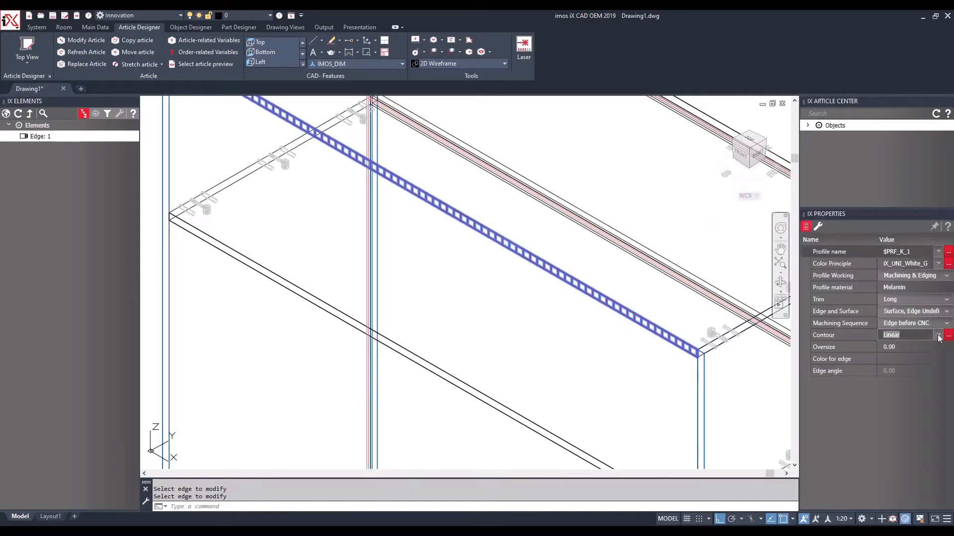
pyautogui.click(938, 336)
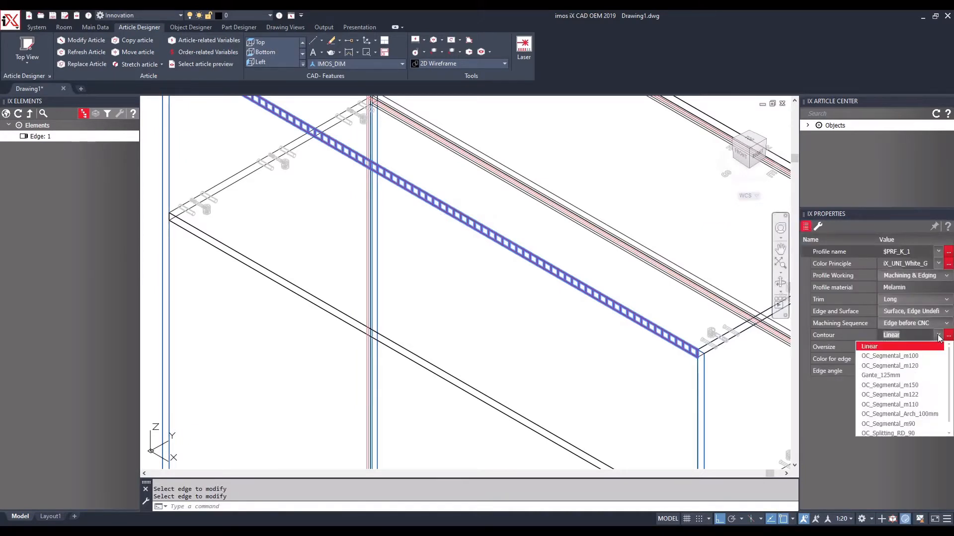
pyautogui.click(902, 368)
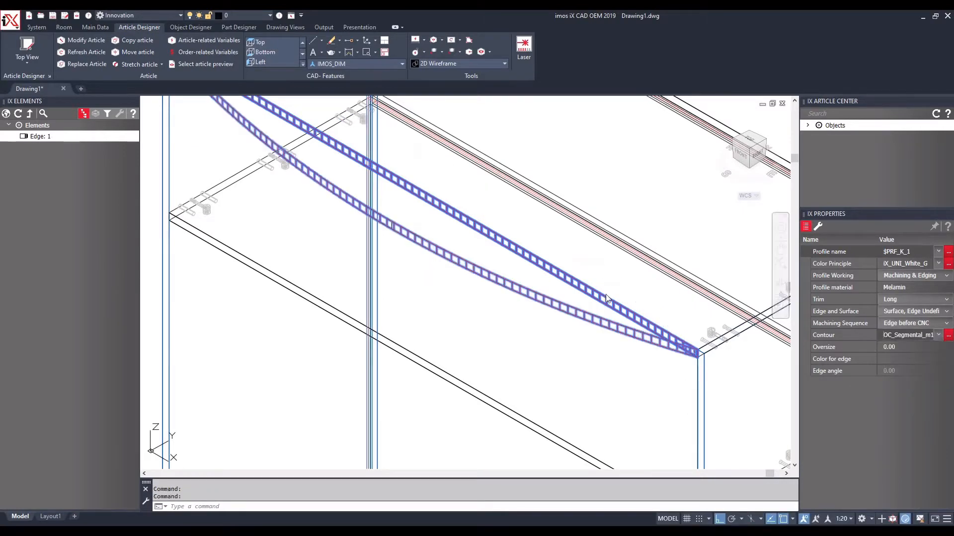
pyautogui.click(611, 293)
pyautogui.press('Escape')
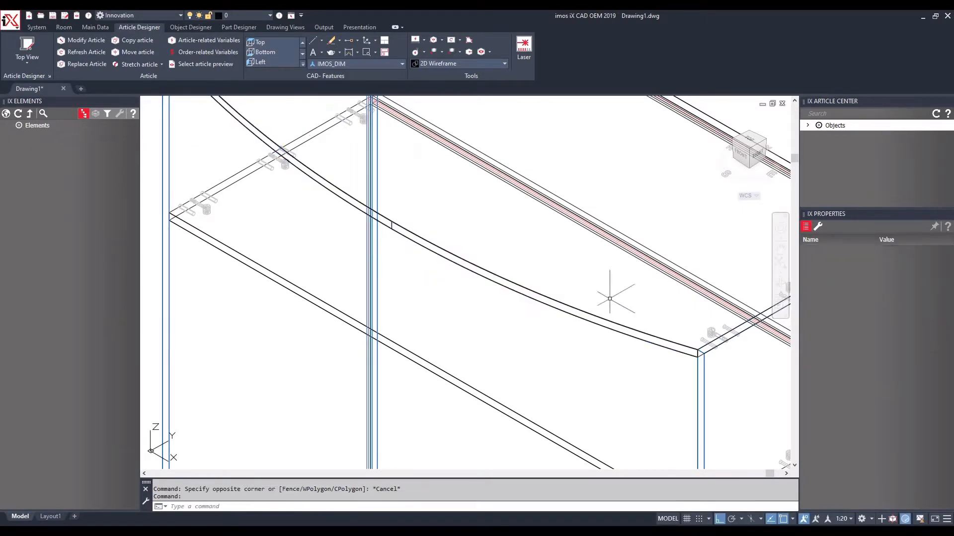
# Step: Set the contour of the upper fixed shelf's front edge to OC_Segmental_m150
pyautogui.rightClick(505, 327)
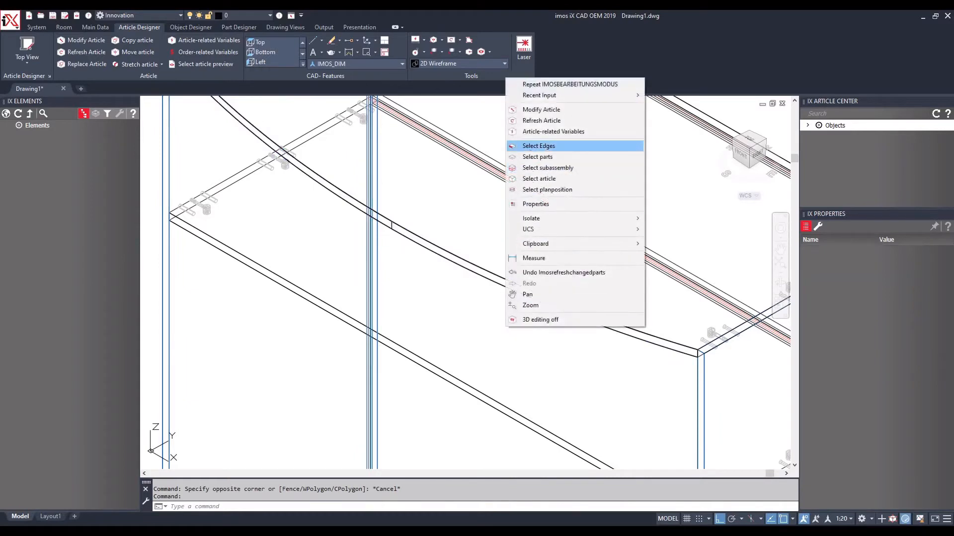
pyautogui.click(534, 146)
pyautogui.click(314, 298)
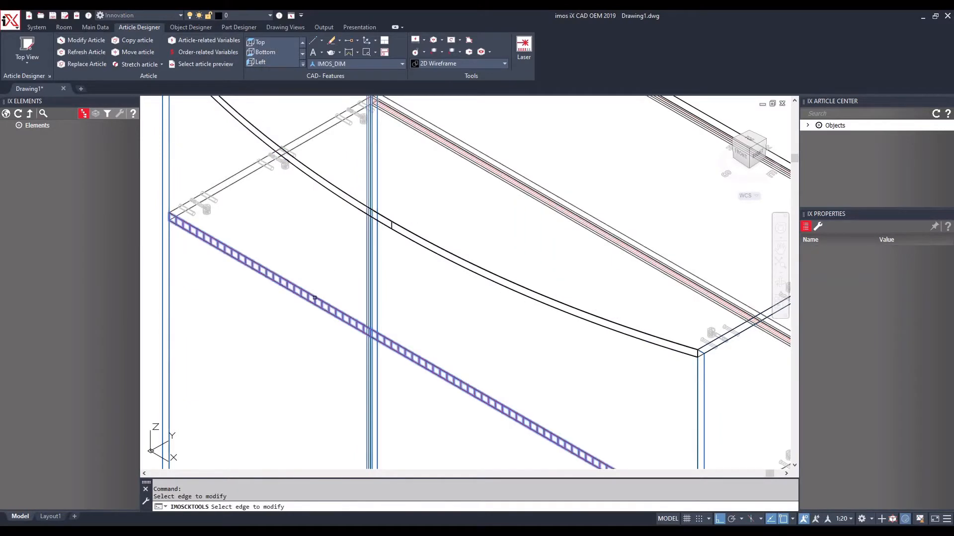
pyautogui.press('Return')
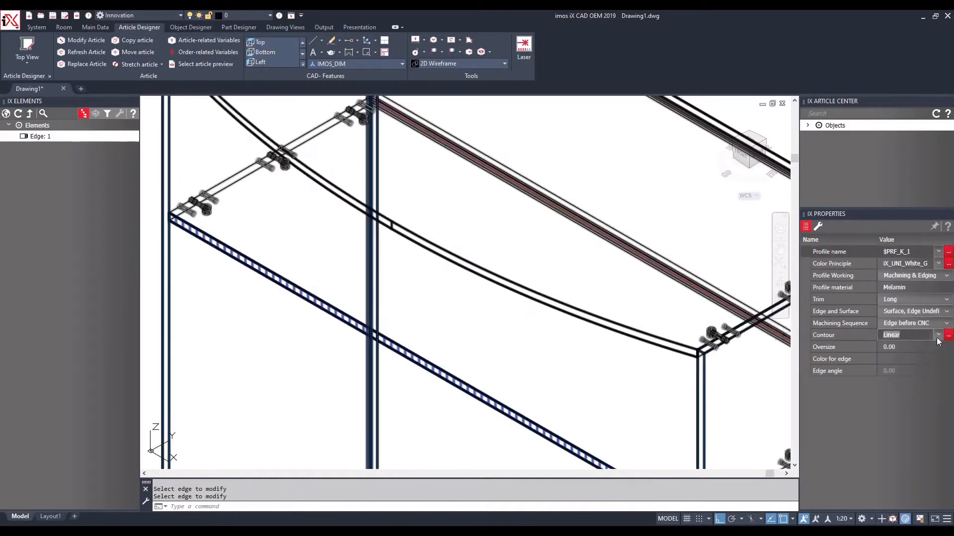
pyautogui.click(937, 336)
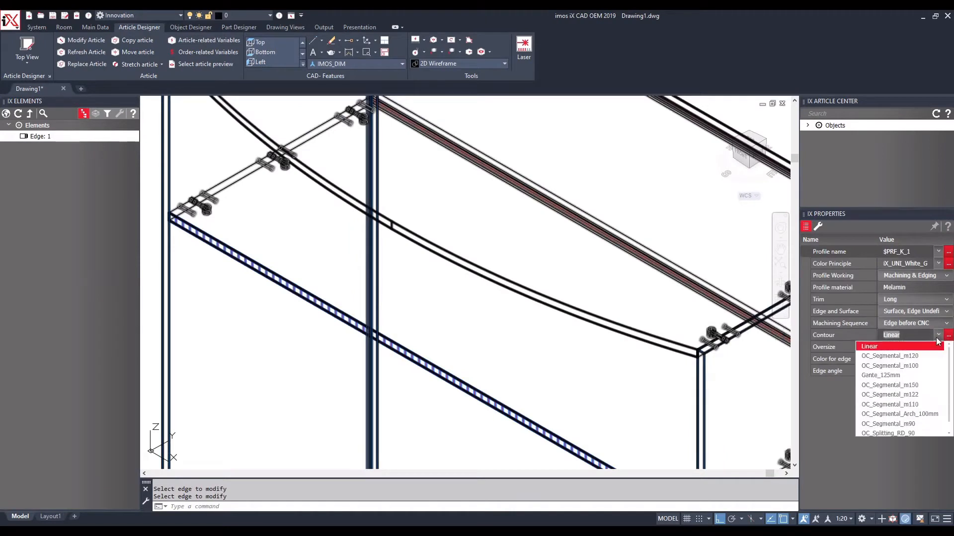
pyautogui.click(912, 386)
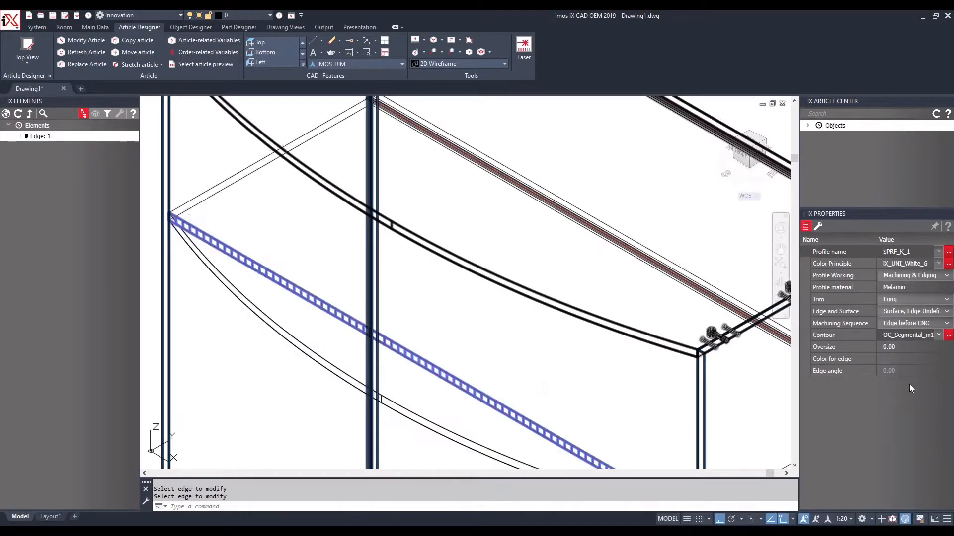
pyautogui.press('Escape')
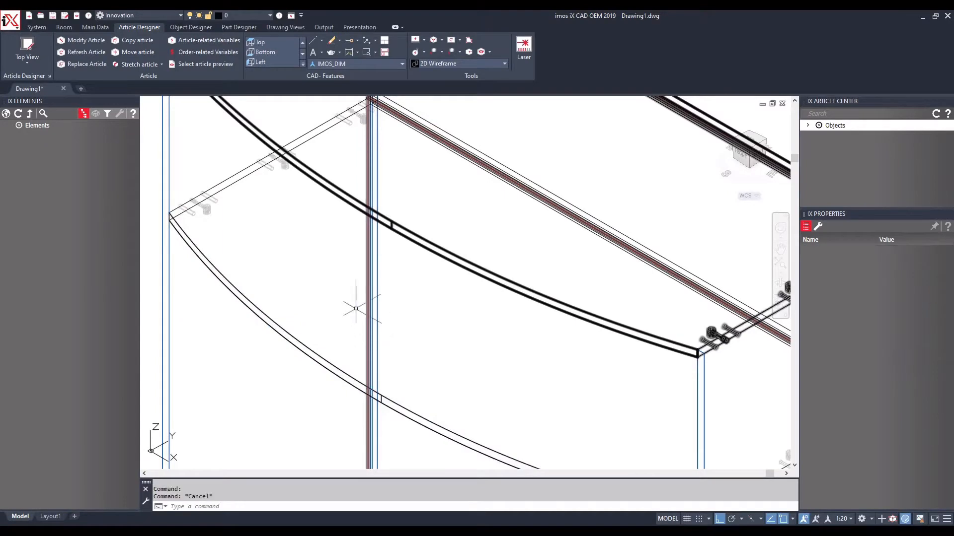
# Step: Open the connection scan for the Element_25 article and expand its 2_Side_Frame_System connections
pyautogui.scroll(-4, 368, 224)
pyautogui.scroll(-2, 370, 219)
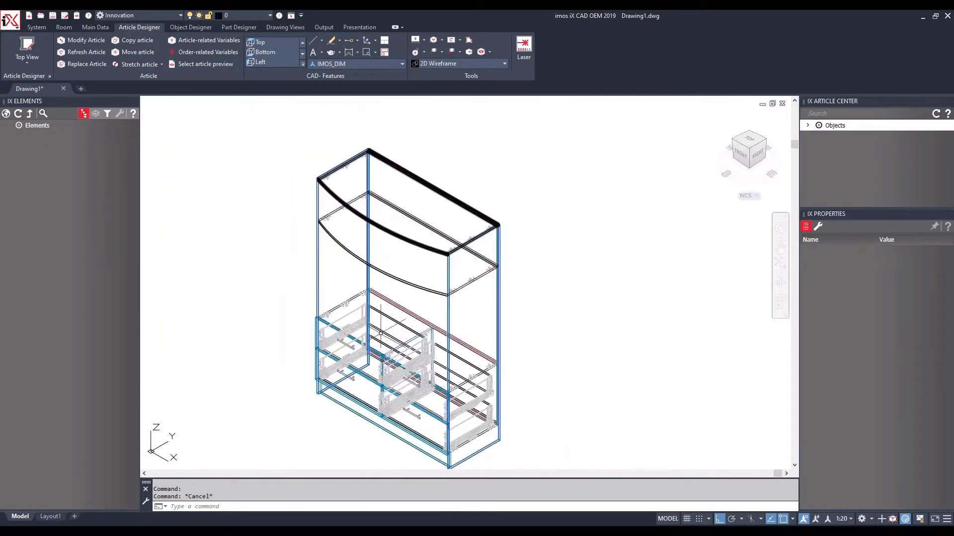
pyautogui.scroll(2, 373, 375)
pyautogui.scroll(6, 298, 311)
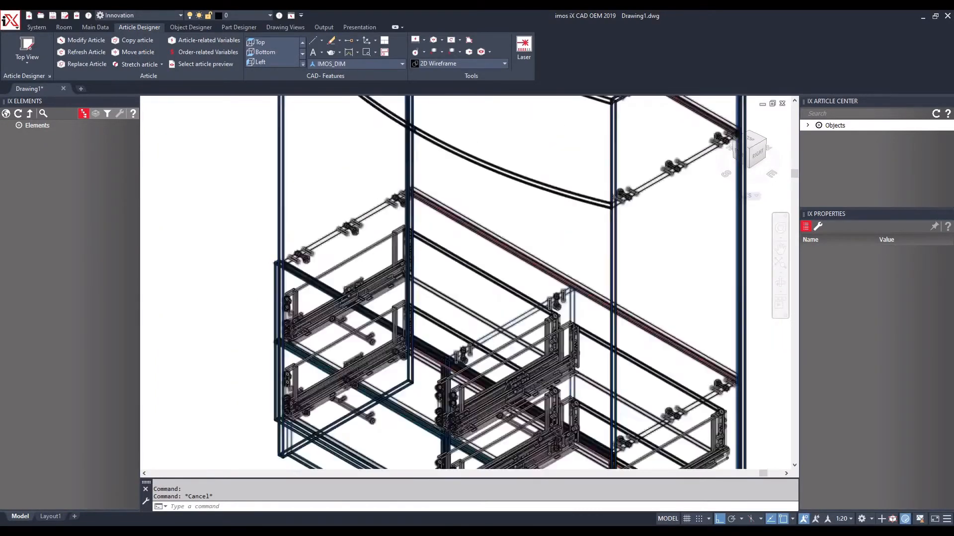
pyautogui.scroll(-5, 313, 233)
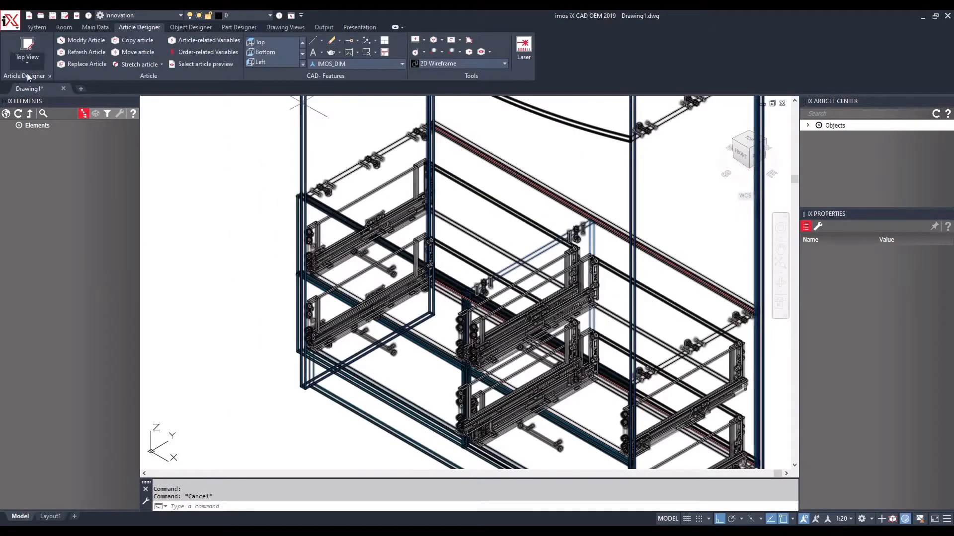
pyautogui.click(6, 114)
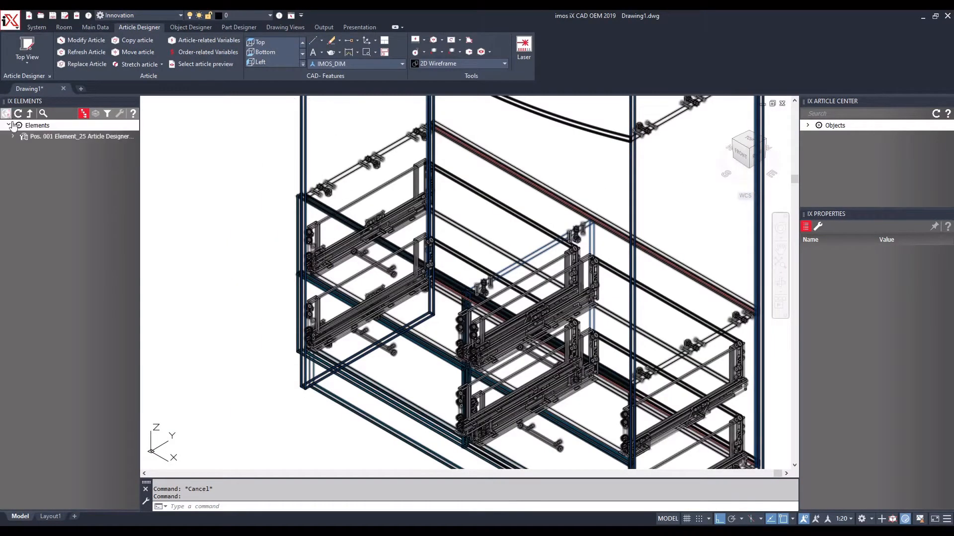
pyautogui.click(44, 138)
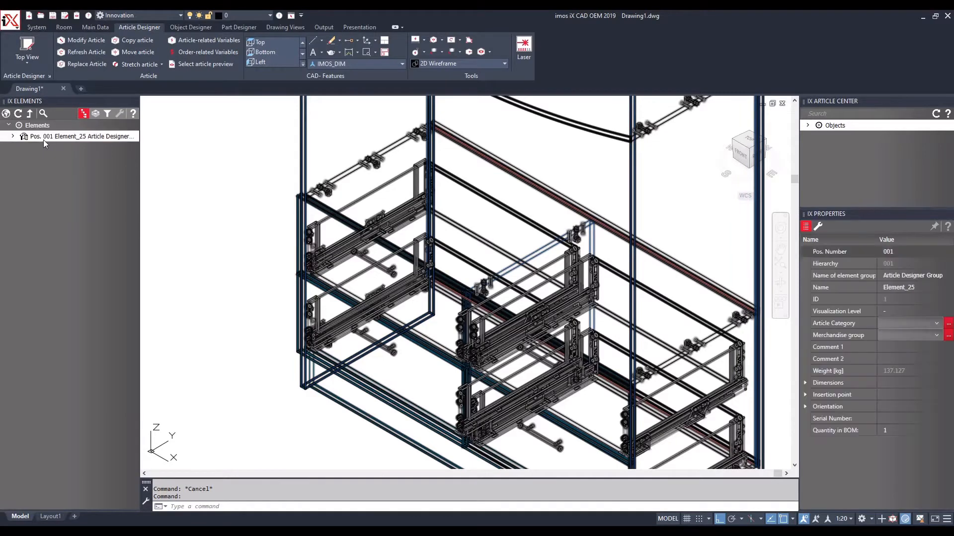
pyautogui.click(820, 227)
pyautogui.click(884, 259)
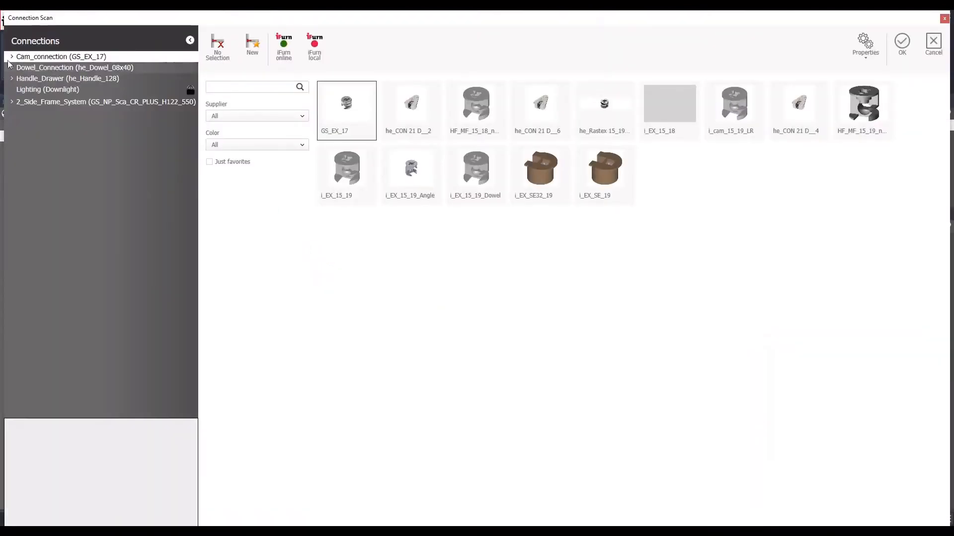
pyautogui.click(17, 103)
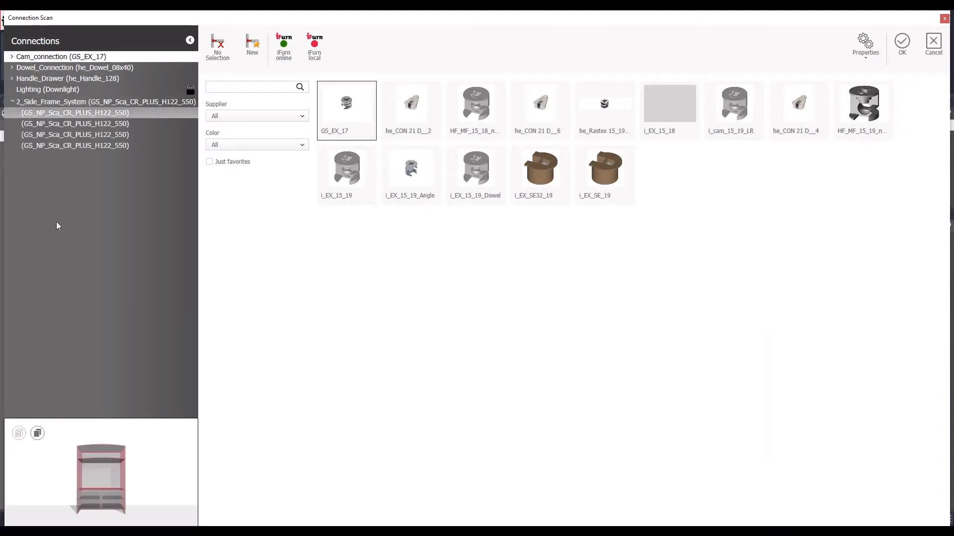
pyautogui.moveTo(110, 467); pyautogui.dragTo(117, 474)
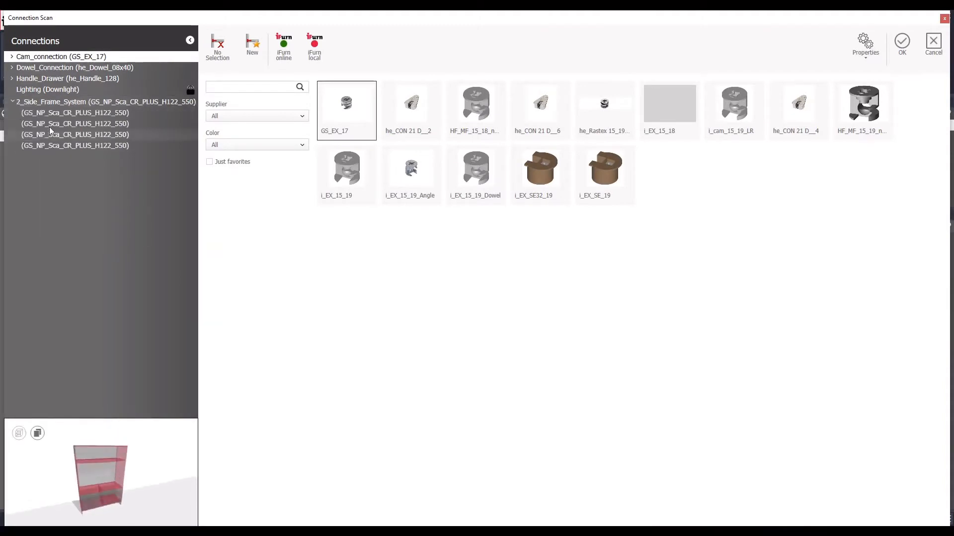
# Step: Filter the drawer systems by supplier Blum and assign BL_LBX_K_500_40Kg_BM_SW to the lower-left drawer
pyautogui.click(48, 113)
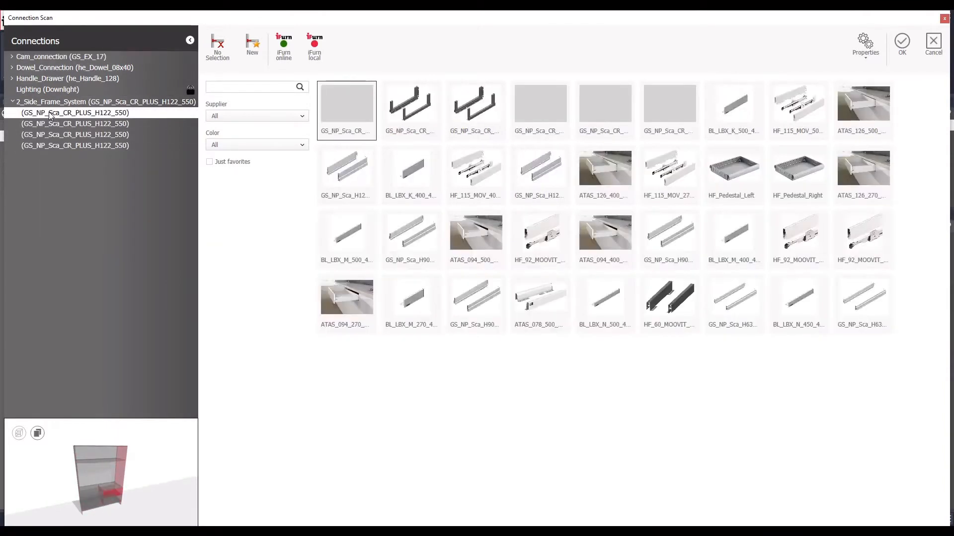
pyautogui.click(51, 126)
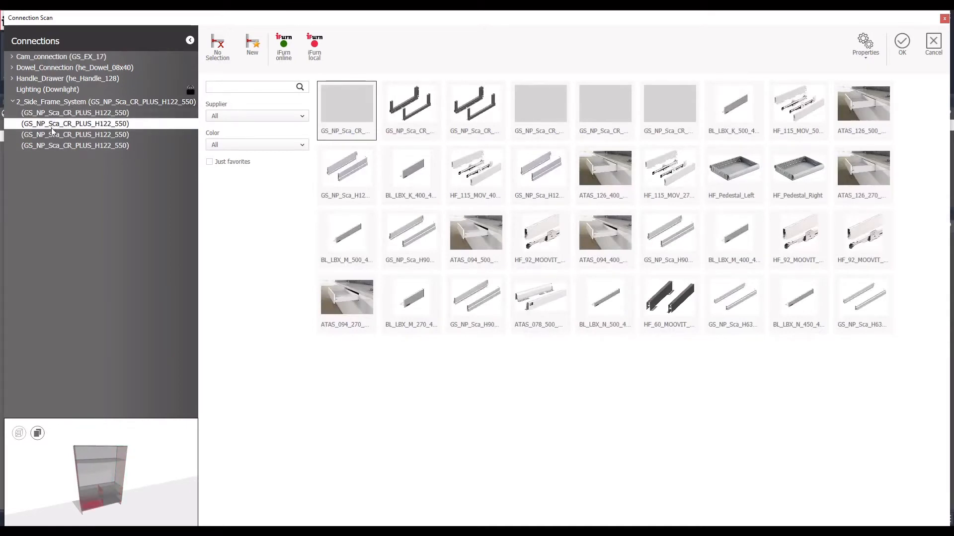
pyautogui.click(258, 117)
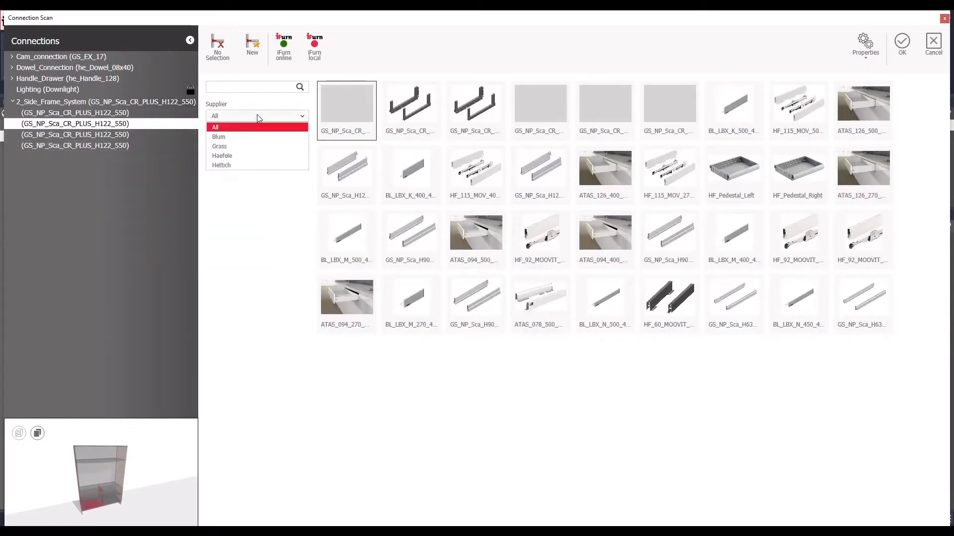
pyautogui.click(239, 138)
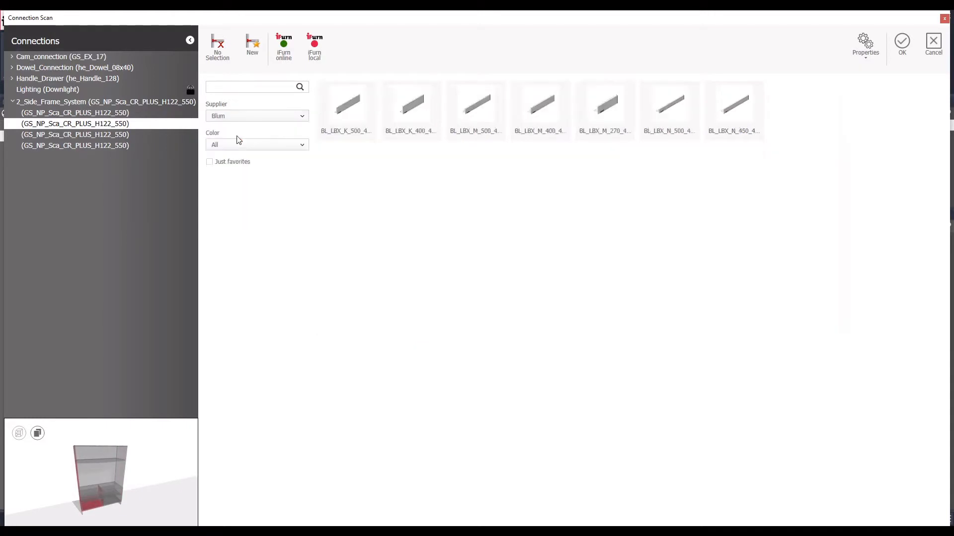
pyautogui.moveTo(346, 112)
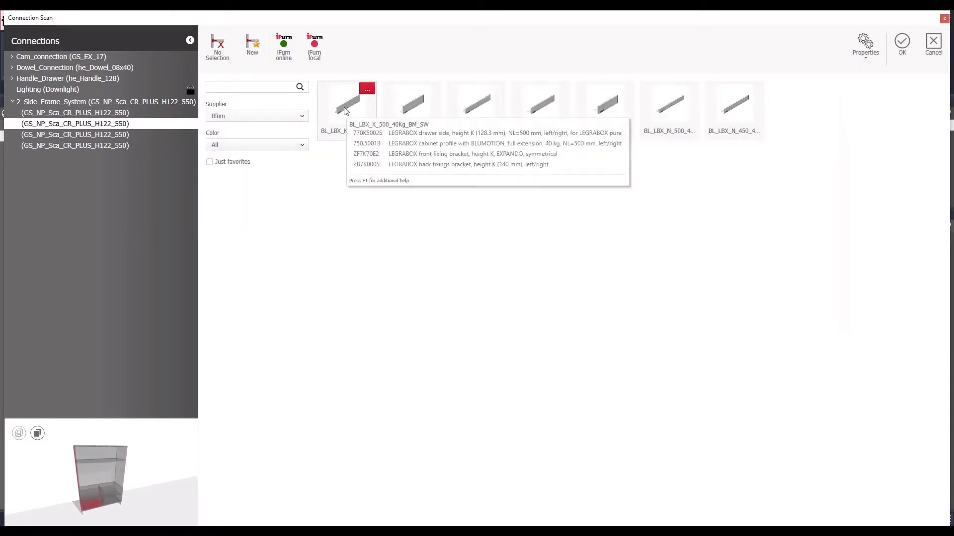
pyautogui.click(347, 110)
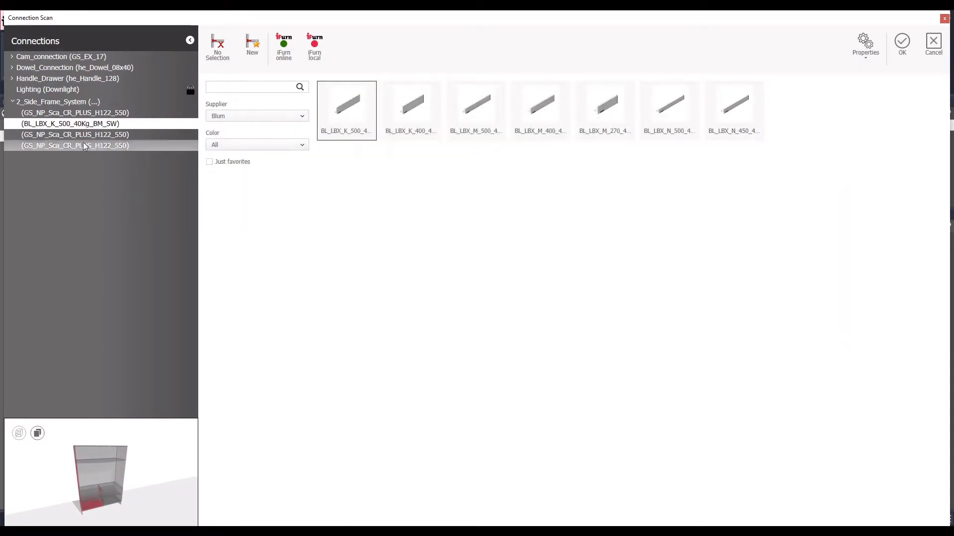
# Step: Assign BL_LBX_K_500_40Kg_BM_SW to the upper-left drawer, then apply the connections with the he_Handle_128 drawer handle
pyautogui.click(63, 146)
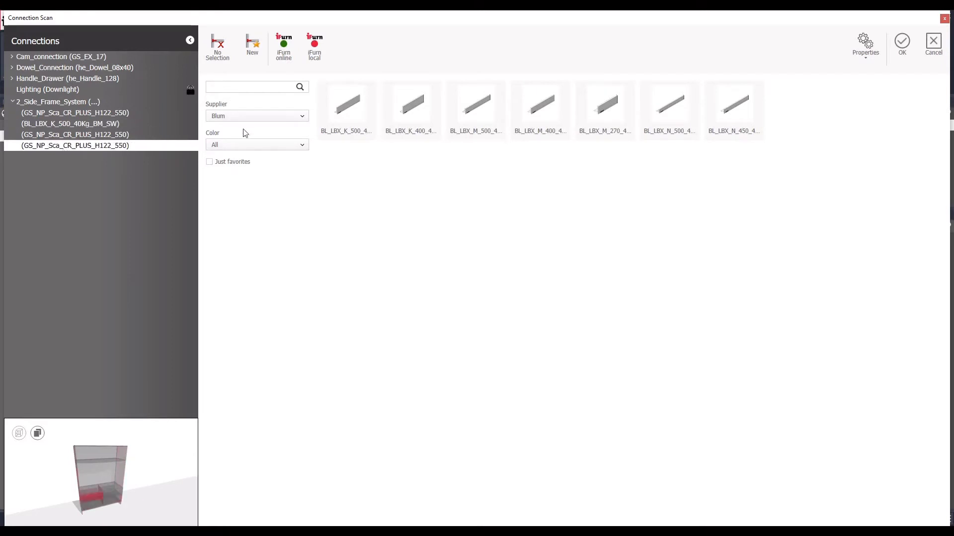
pyautogui.click(346, 119)
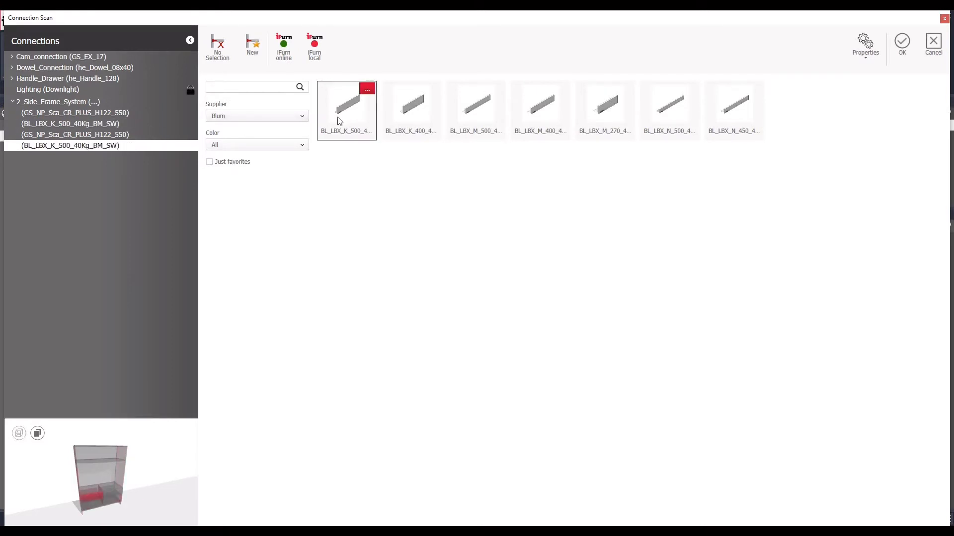
pyautogui.click(903, 50)
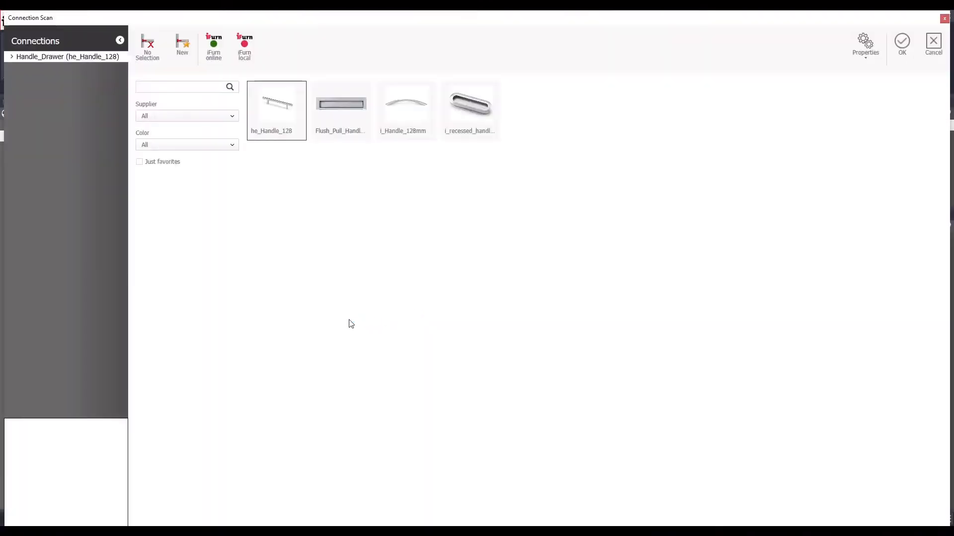
pyautogui.moveTo(267, 127)
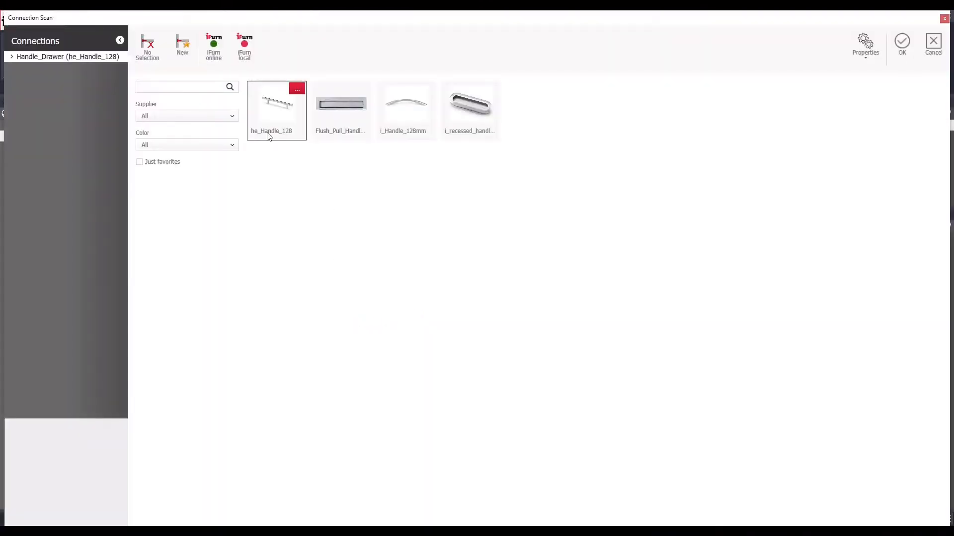
pyautogui.click(902, 42)
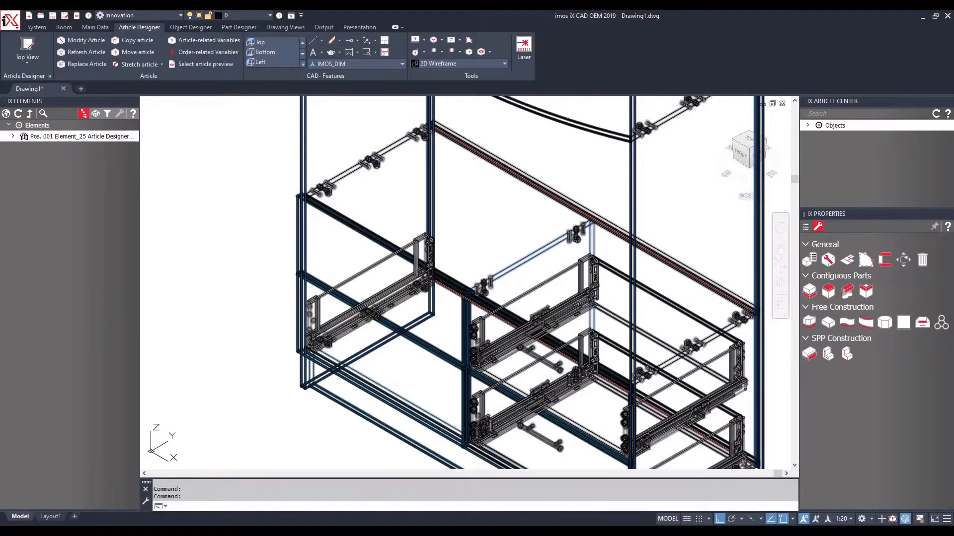
pyautogui.scroll(3, 311, 321)
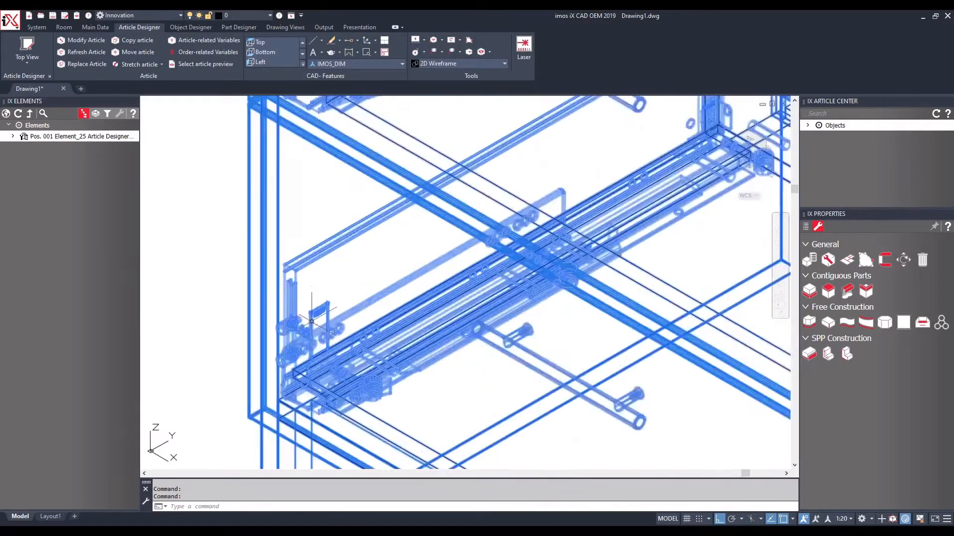
pyautogui.scroll(3, 311, 321)
pyautogui.scroll(-6, 312, 322)
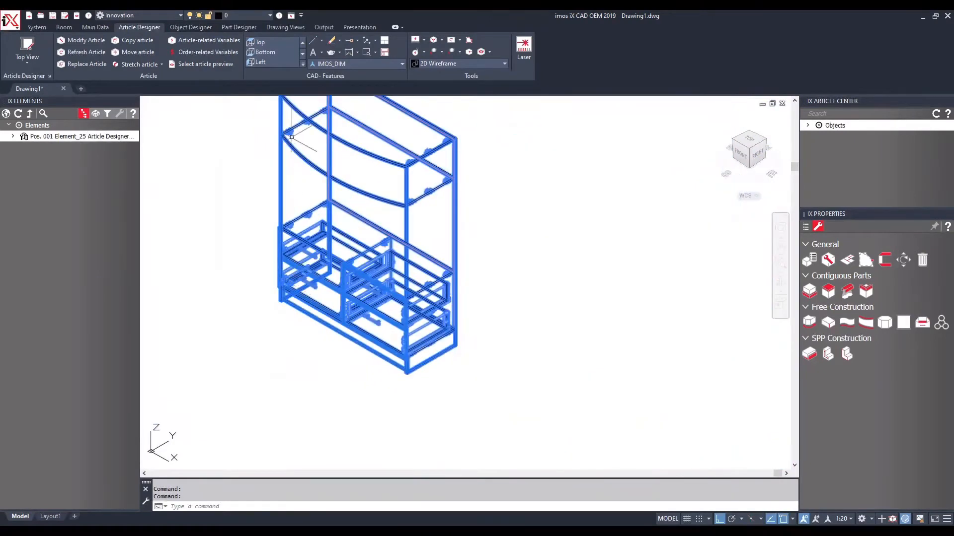
# Step: Inspect the cabinet in the Realistic visual style from a more frontal angle and return the display to 2D Wireframe
pyautogui.click(439, 64)
pyautogui.click(513, 326)
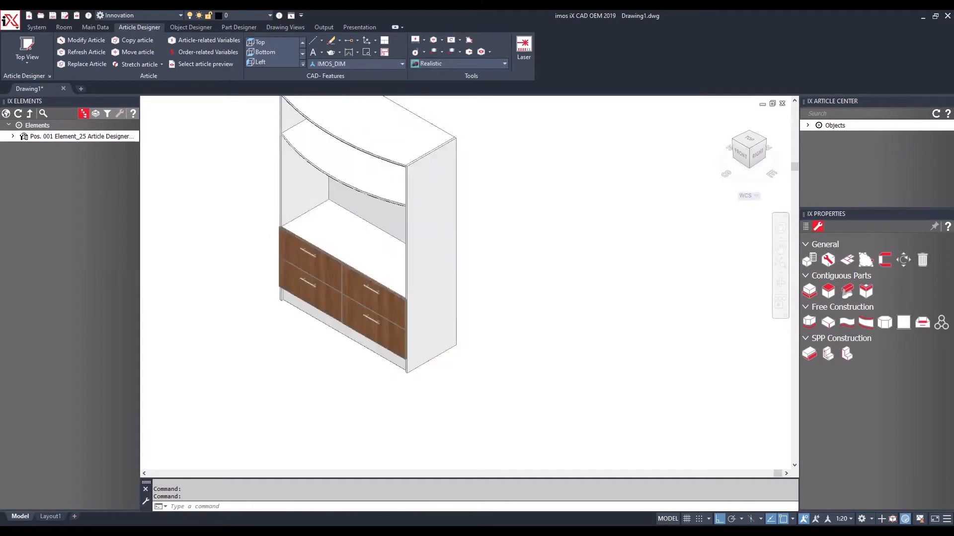
pyautogui.scroll(-4, 520, 348)
pyautogui.scroll(3, 380, 252)
pyautogui.click(378, 251)
pyautogui.scroll(2, 365, 241)
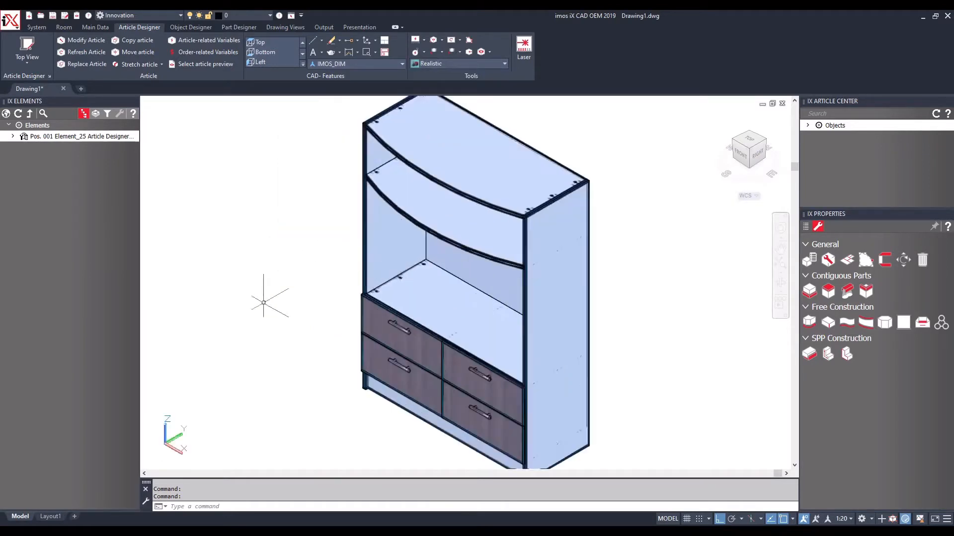
pyautogui.keyDown('shift'); pyautogui.moveTo(220, 340); pyautogui.dragTo(247, 322, button='middle'); pyautogui.keyUp('shift')
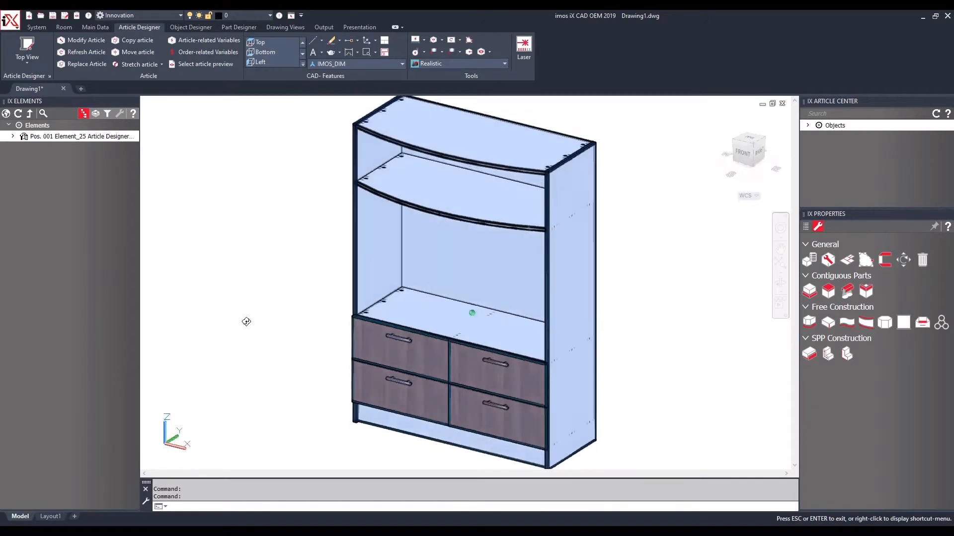
pyautogui.click(280, 263)
pyautogui.press('Escape')
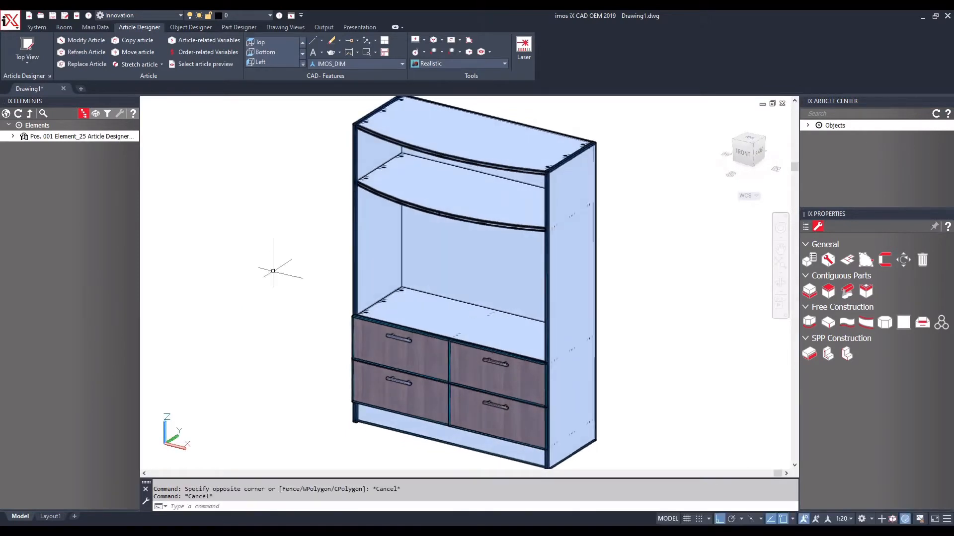
pyautogui.scroll(-3, 264, 242)
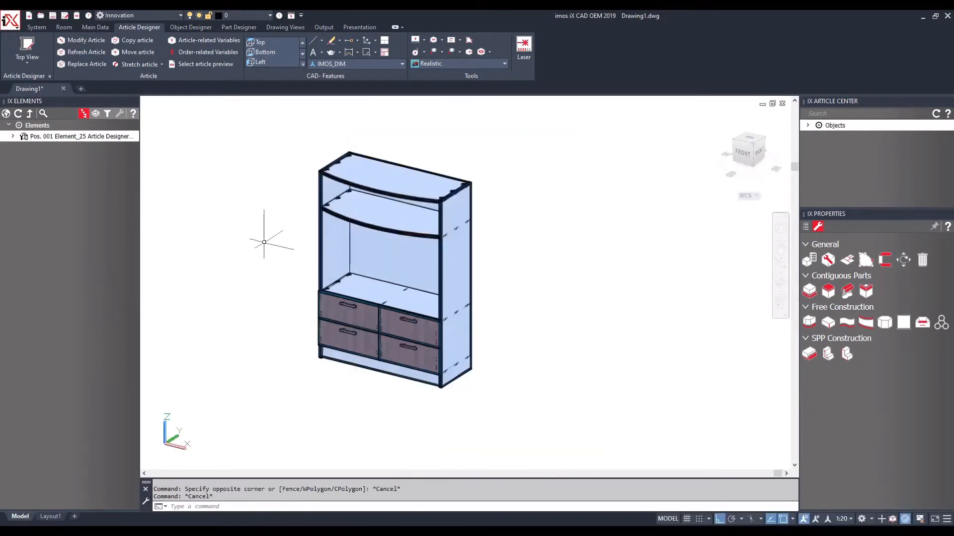
pyautogui.click(460, 62)
pyautogui.click(430, 85)
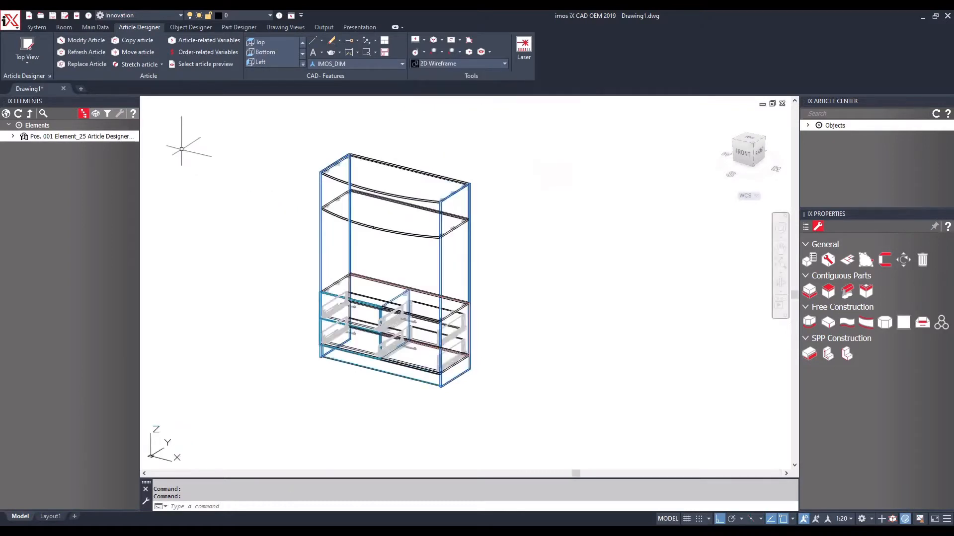
# Step: Start a new article in Article Designer with height 2200, width 400 and depth 600
pyautogui.click(34, 52)
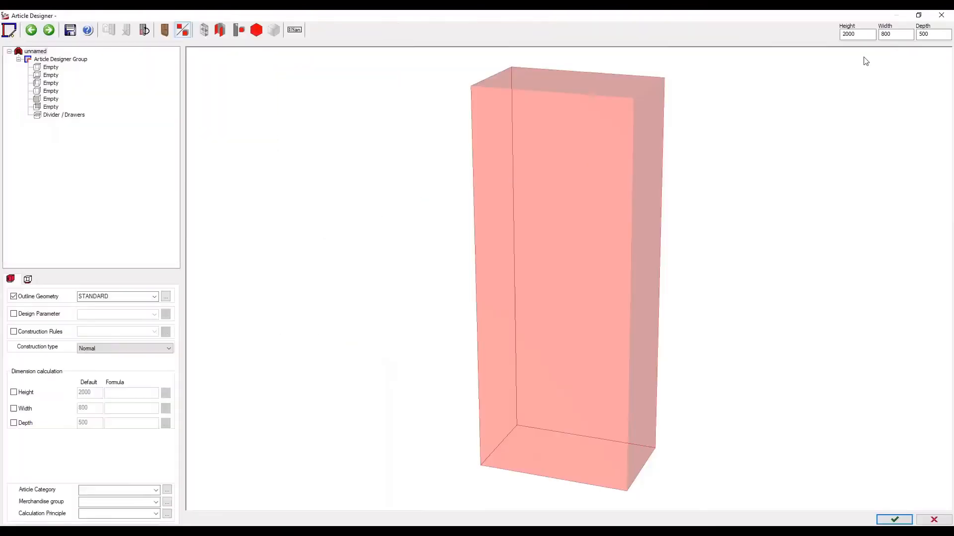
pyautogui.moveTo(856, 35); pyautogui.dragTo(821, 35)
pyautogui.write('22')
pyautogui.press('Tab')
pyautogui.press('Tab')
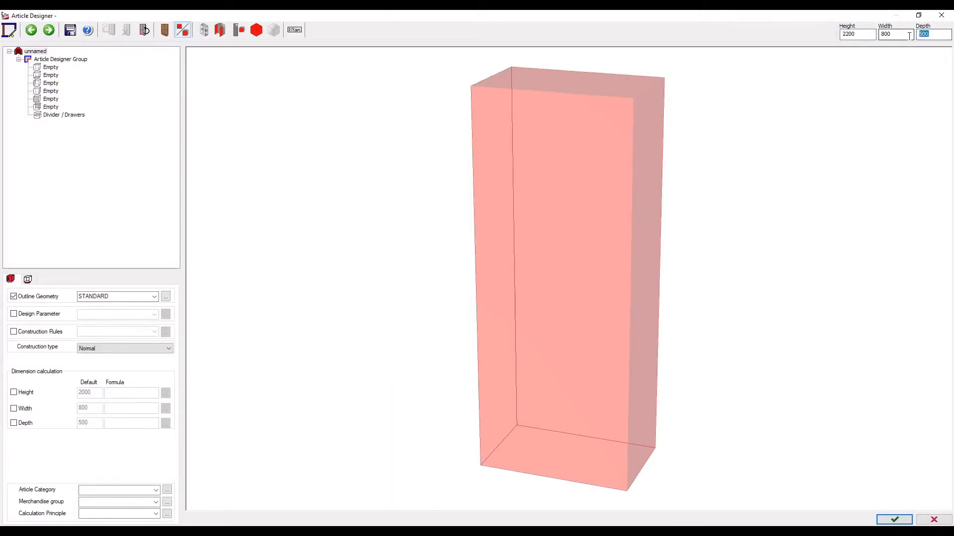
pyautogui.write('6')
pyautogui.moveTo(900, 34); pyautogui.dragTo(876, 34)
pyautogui.write('400')
pyautogui.press('Return')
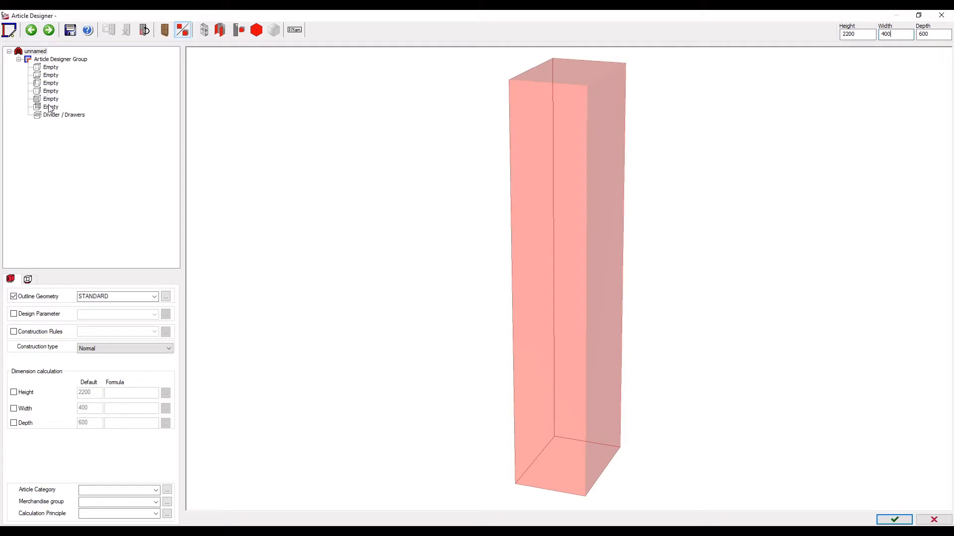
# Step: Add a right side panel and divide the article's interior 1:1:1:1:1:1 with fixed shelves
pyautogui.click(50, 93)
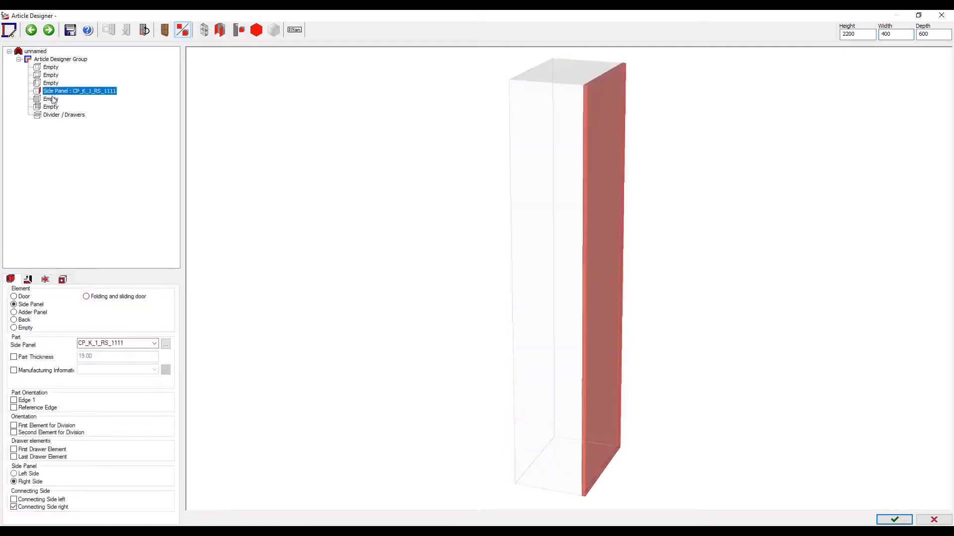
pyautogui.click(60, 115)
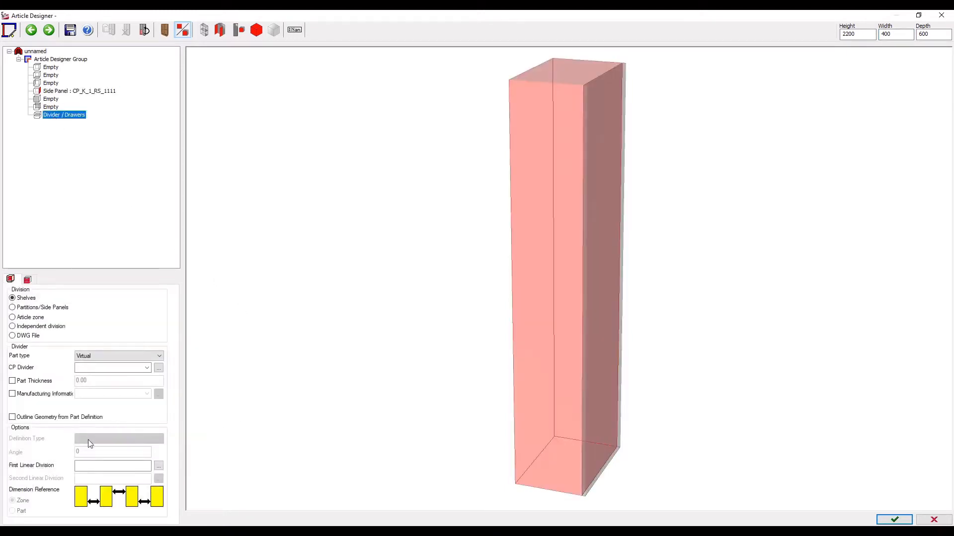
pyautogui.click(91, 466)
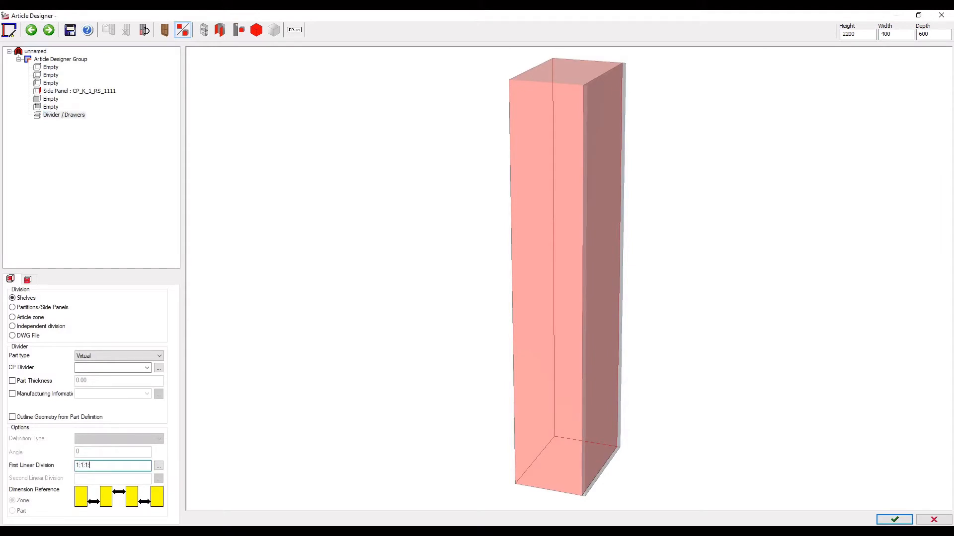
pyautogui.write('1:1:1:1:1:1')
pyautogui.press('Return')
pyautogui.click(116, 356)
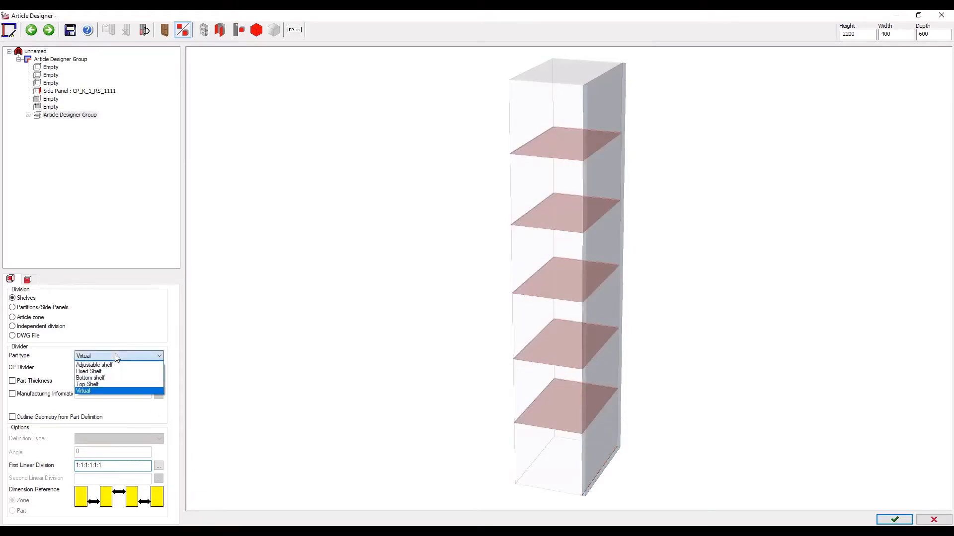
pyautogui.click(97, 370)
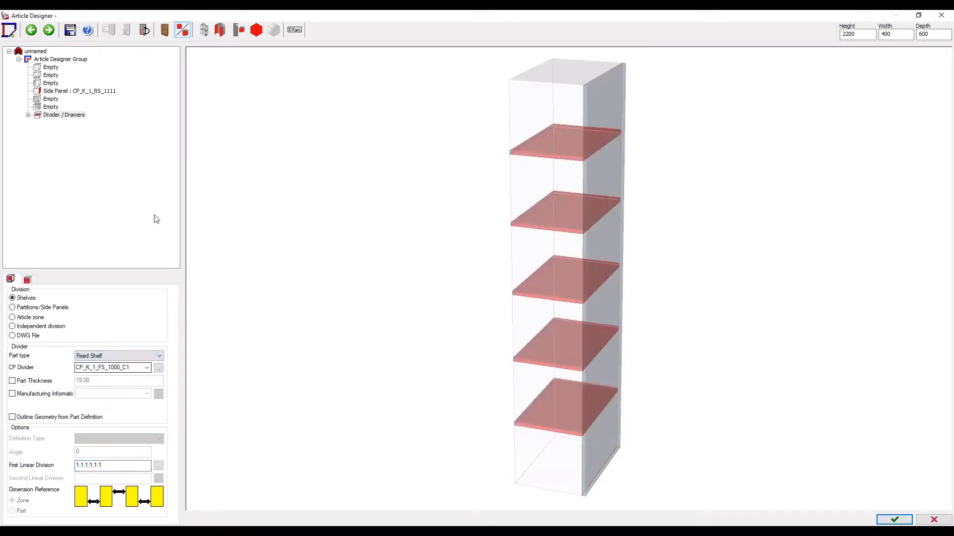
# Step: Set the construction type of the whole article to C-construction
pyautogui.click(32, 51)
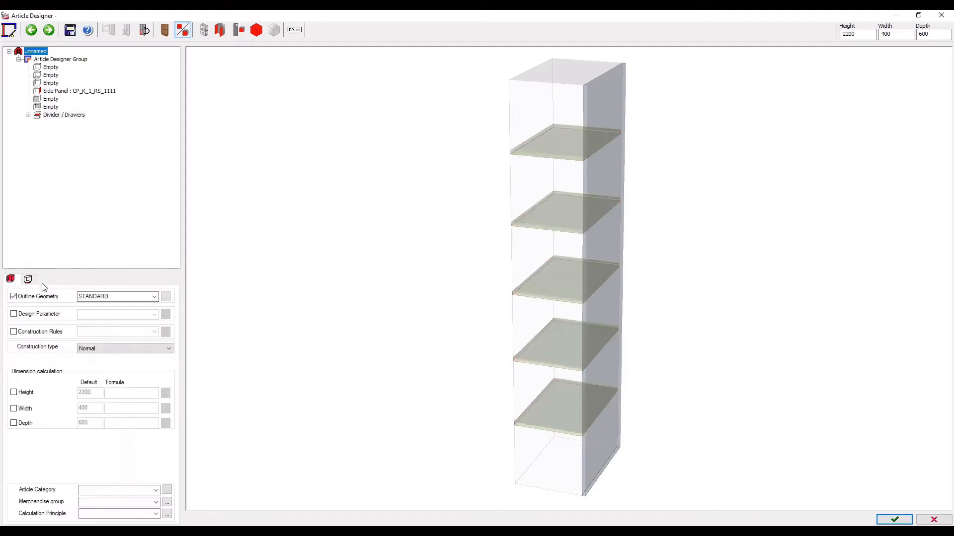
pyautogui.click(95, 349)
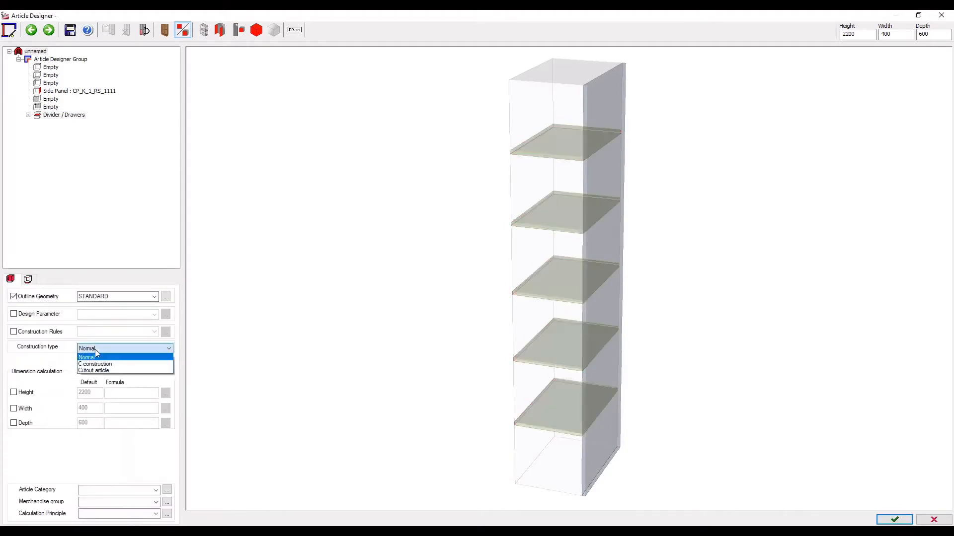
pyautogui.click(96, 365)
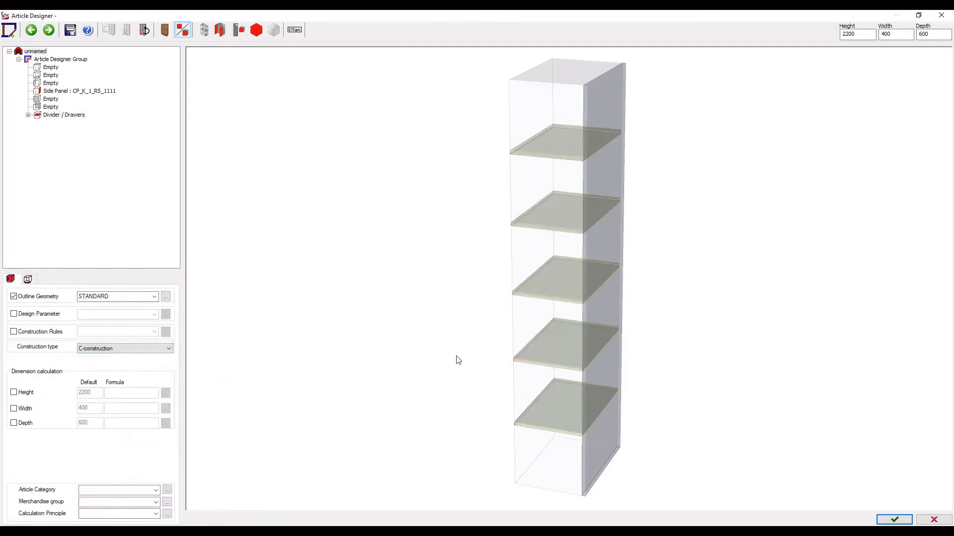
# Step: Accept the shelf article and save it as a new article under Objects
pyautogui.click(894, 519)
pyautogui.click(429, 297)
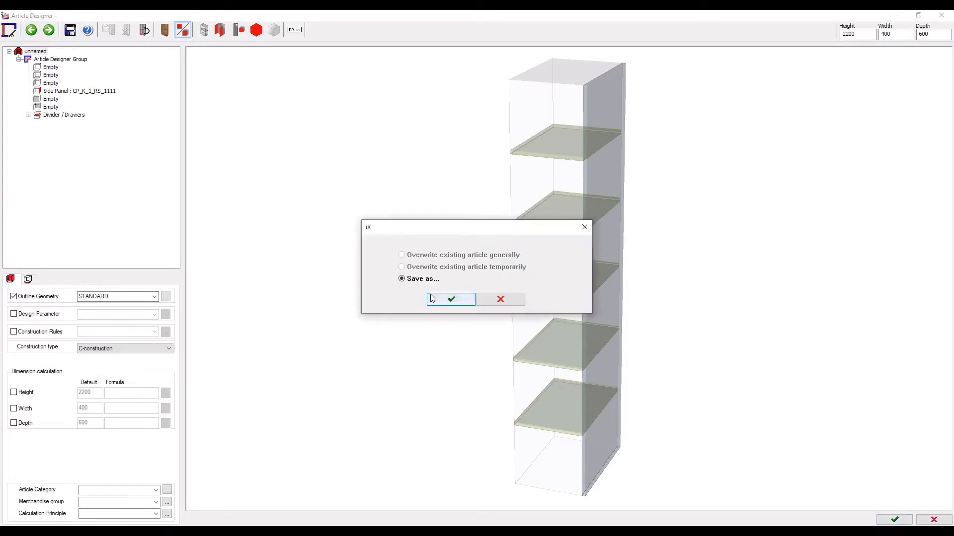
pyautogui.click(438, 301)
pyautogui.click(325, 304)
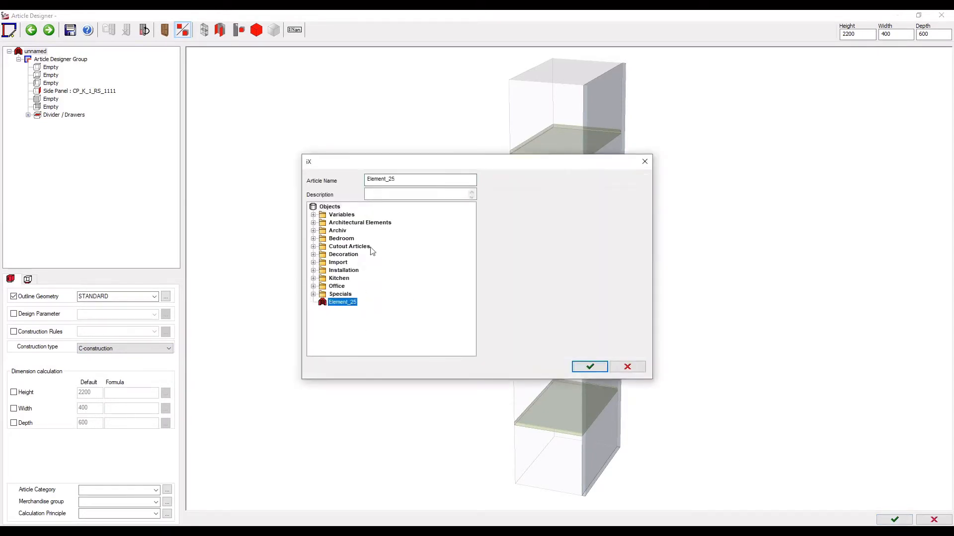
pyautogui.click(399, 181)
pyautogui.click(587, 370)
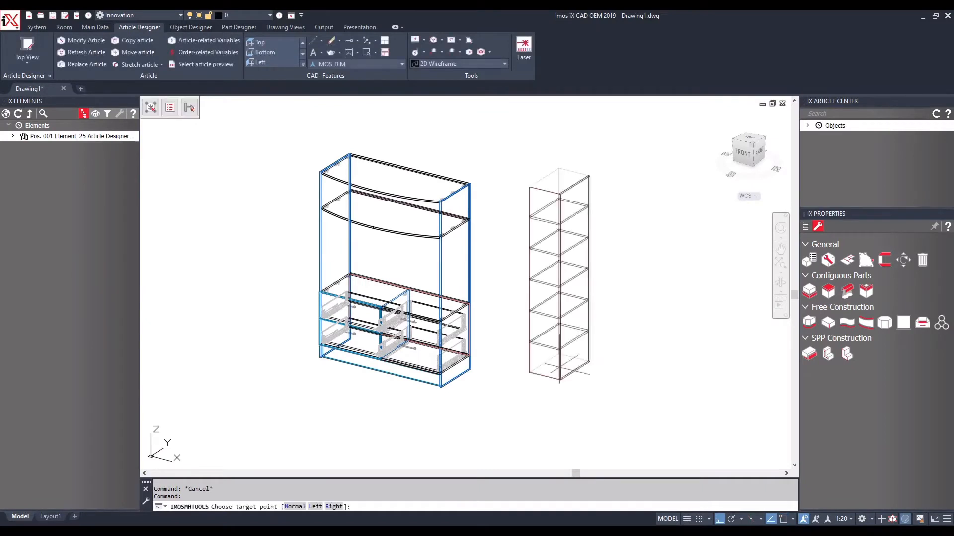
# Step: Place the shelf article against the cabinet's right side, update the C-construction and check the shelf connectors
pyautogui.click(474, 381)
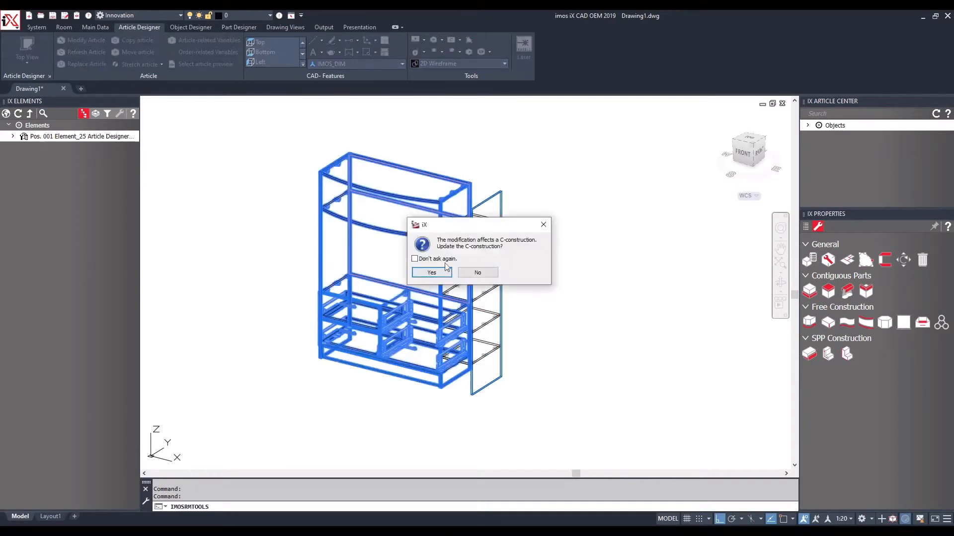
pyautogui.click(443, 273)
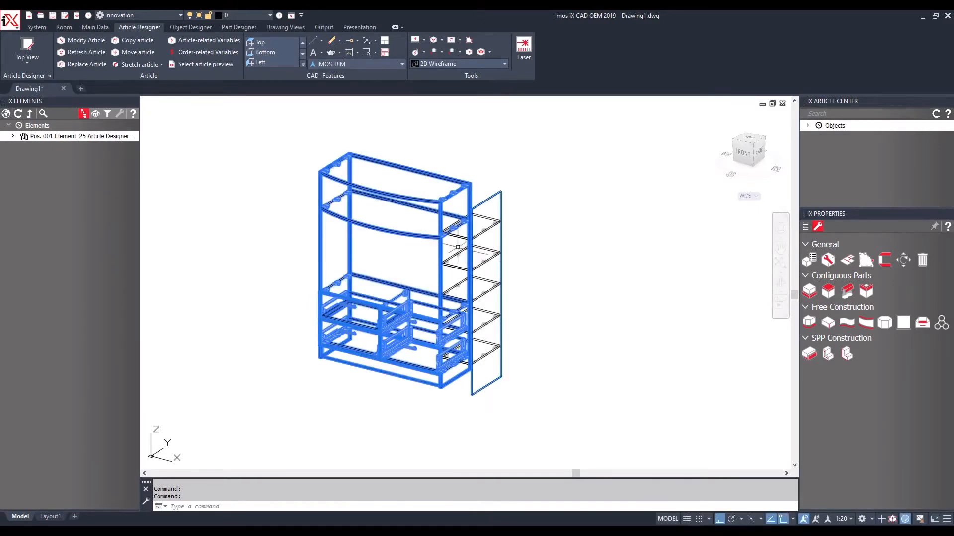
pyautogui.scroll(4, 448, 260)
pyautogui.scroll(5, 448, 259)
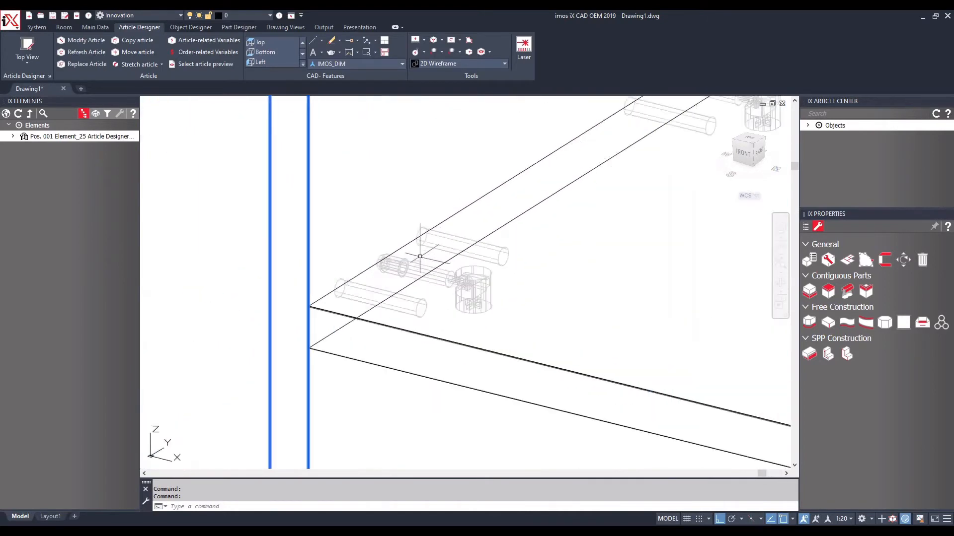
pyautogui.keyDown('shift'); pyautogui.moveTo(421, 260); pyautogui.dragTo(467, 251, button='middle'); pyautogui.keyUp('shift')
pyautogui.scroll(-4, 457, 244)
pyautogui.scroll(-6, 488, 237)
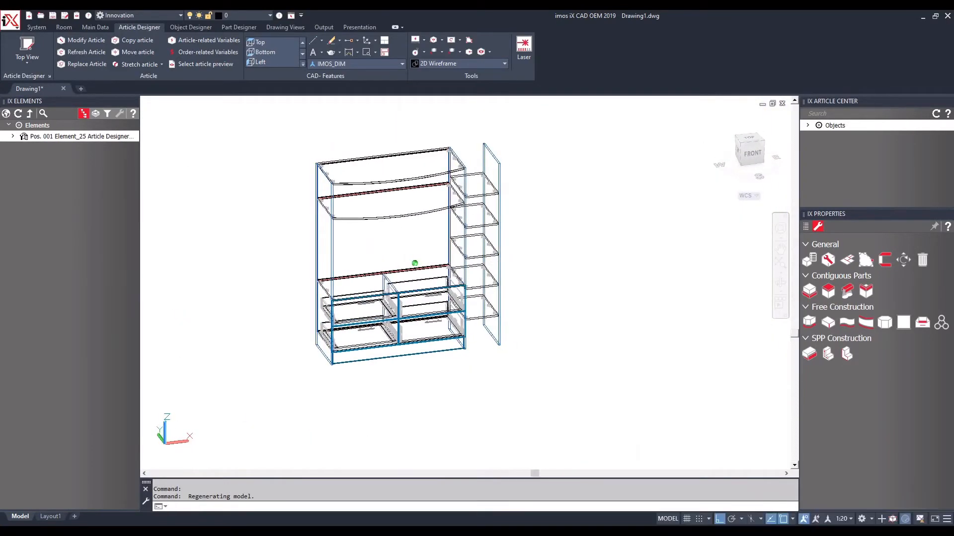
# Step: Start another article in Article Designer with height 2200, width 550 and depth 600
pyautogui.click(29, 47)
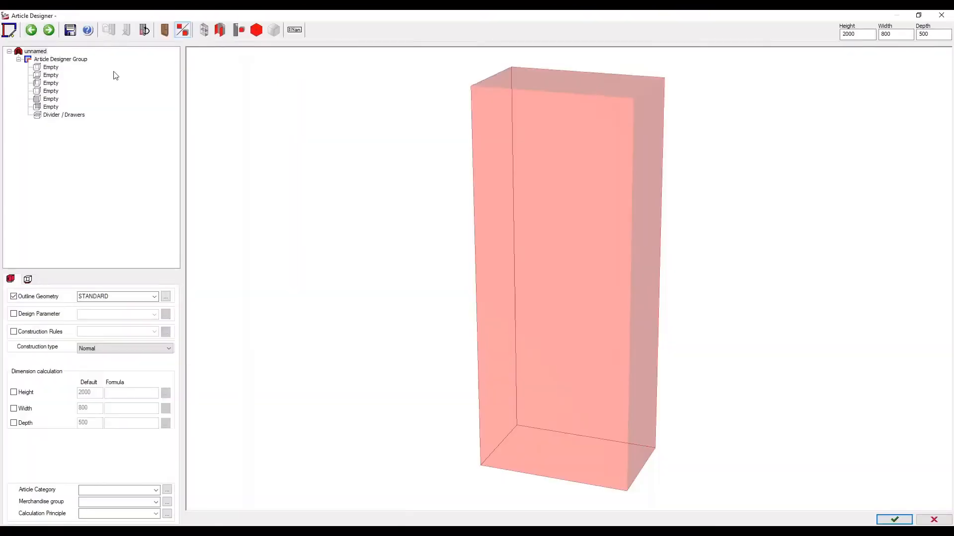
pyautogui.moveTo(891, 34); pyautogui.dragTo(882, 35)
pyautogui.write('550')
pyautogui.moveTo(863, 35); pyautogui.dragTo(834, 42)
pyautogui.write('2200')
pyautogui.moveTo(935, 34); pyautogui.dragTo(918, 38)
pyautogui.write('6')
pyautogui.press('Return')
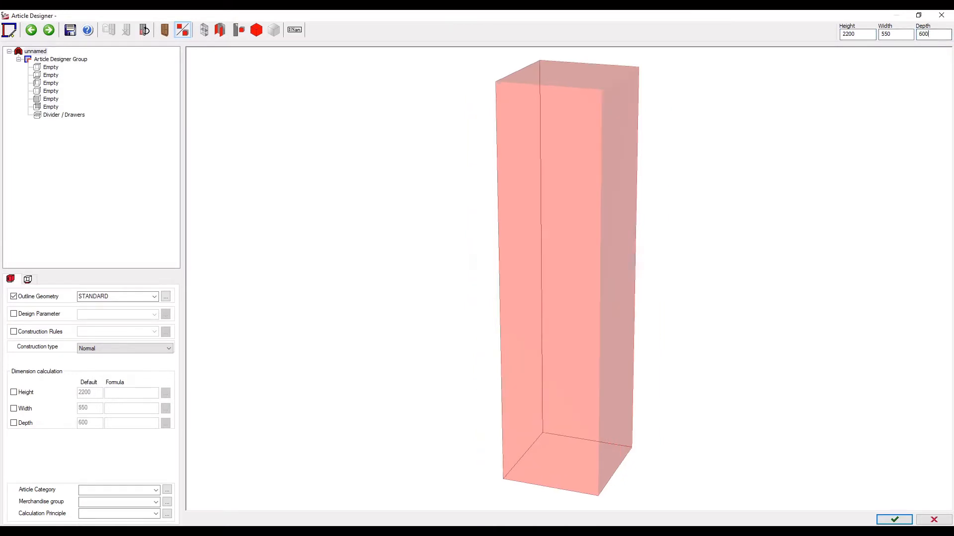
# Step: Add a left side panel and divide the interior into virtual shelf zones with the division 1:400mm:1:400mm:1
pyautogui.click(45, 84)
pyautogui.doubleClick(44, 83)
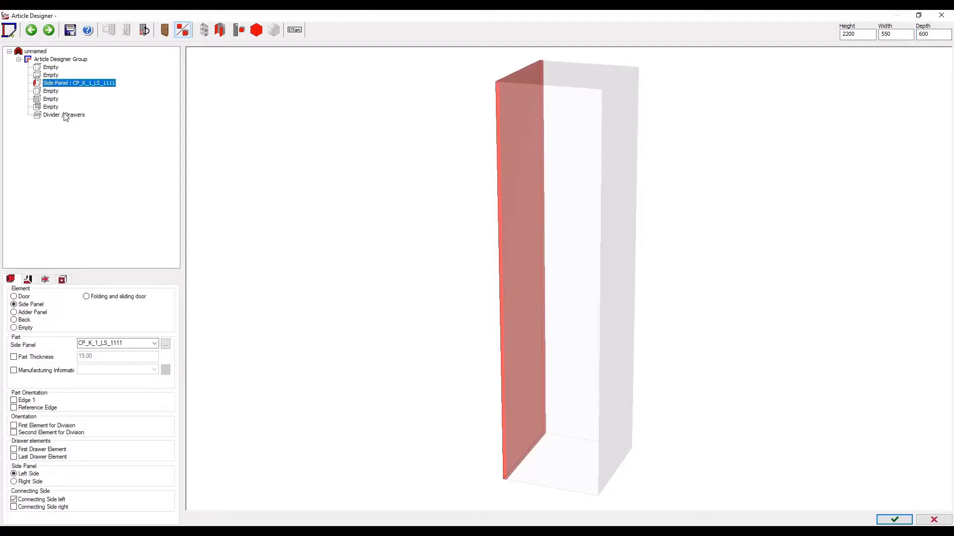
pyautogui.click(66, 117)
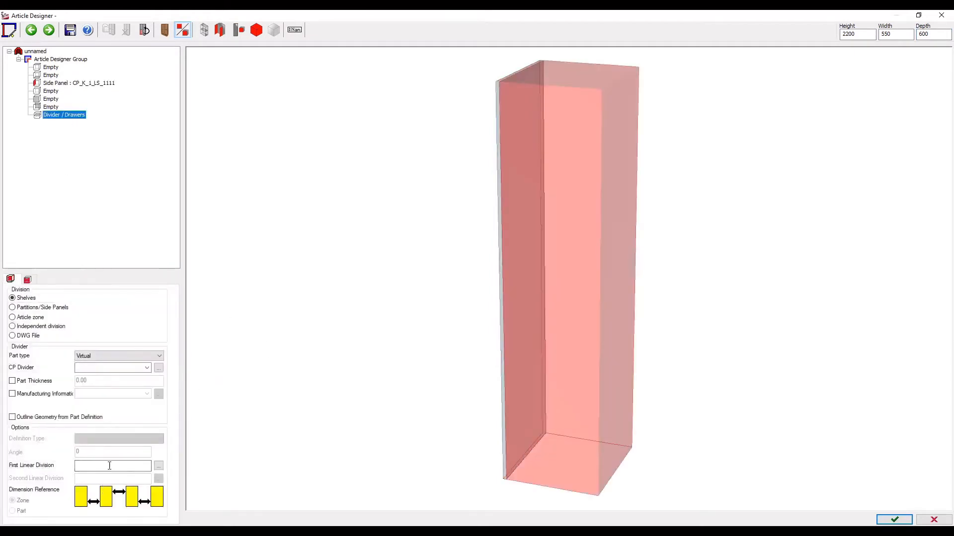
pyautogui.click(109, 466)
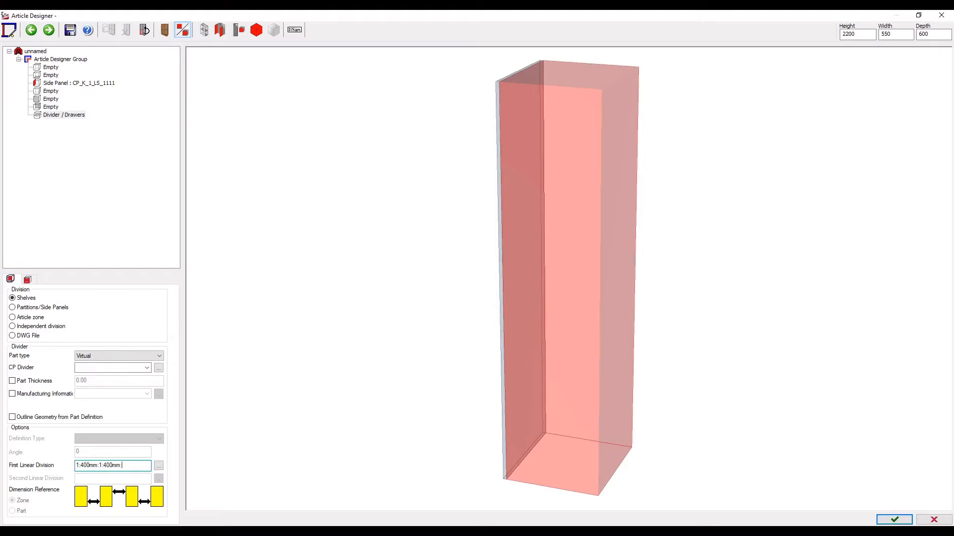
pyautogui.press('Return')
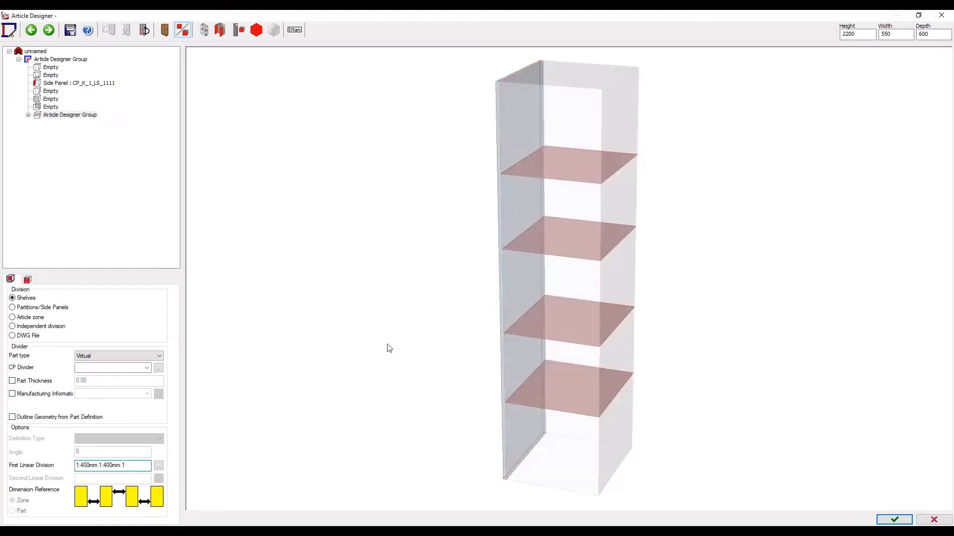
# Step: Give the second compartment from the top a back panel, a bottom shelf, a top shelf and a CP_K_SDO_H_PM_FD door
pyautogui.click(535, 203)
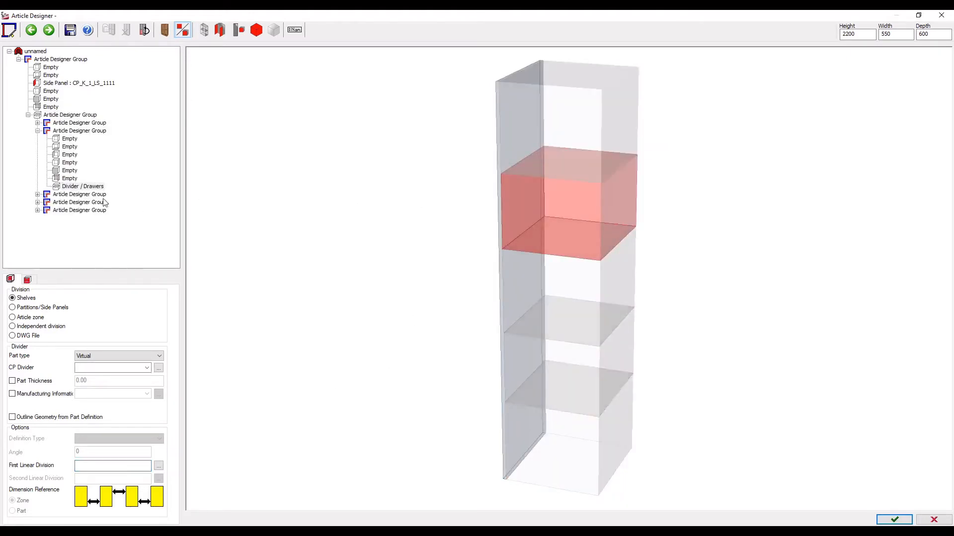
pyautogui.click(60, 178)
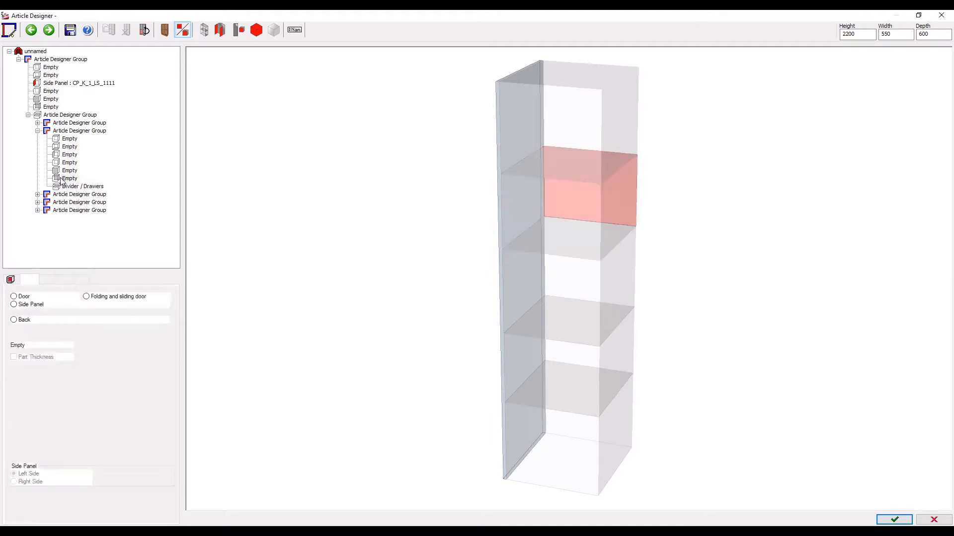
pyautogui.click(64, 147)
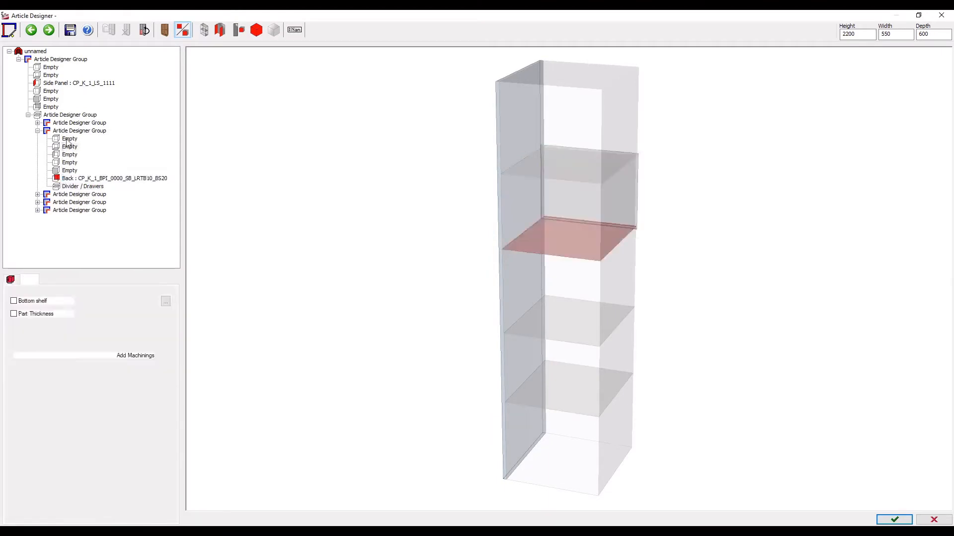
pyautogui.click(66, 140)
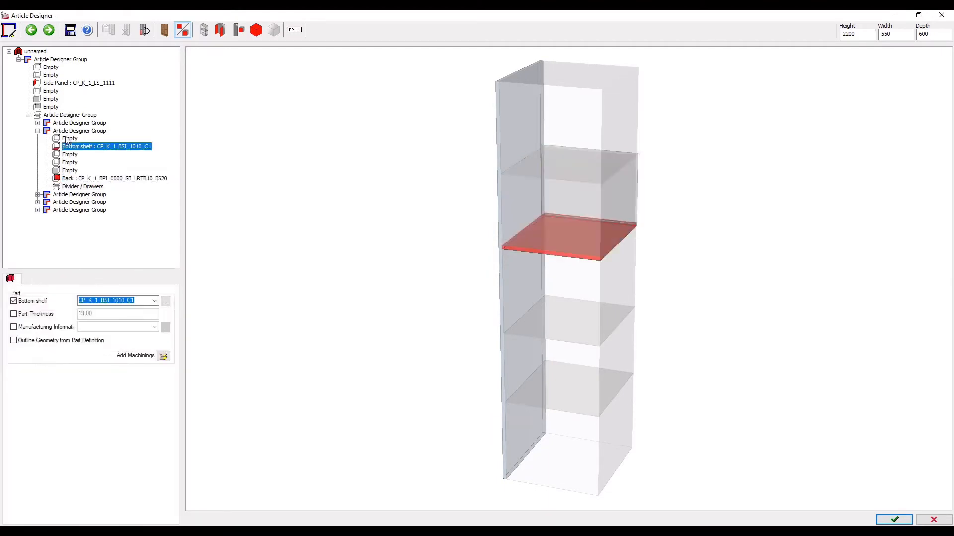
pyautogui.click(68, 170)
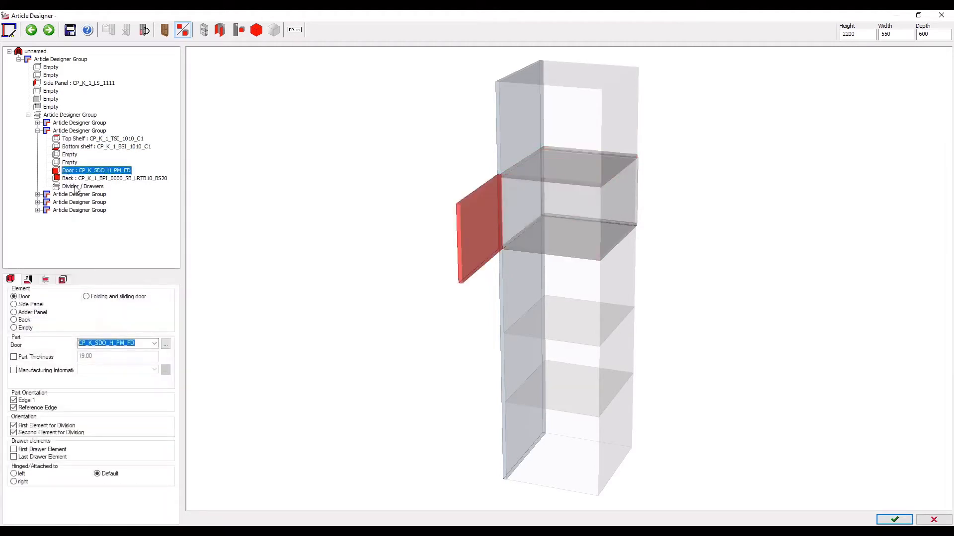
pyautogui.click(76, 187)
pyautogui.rightClick(75, 187)
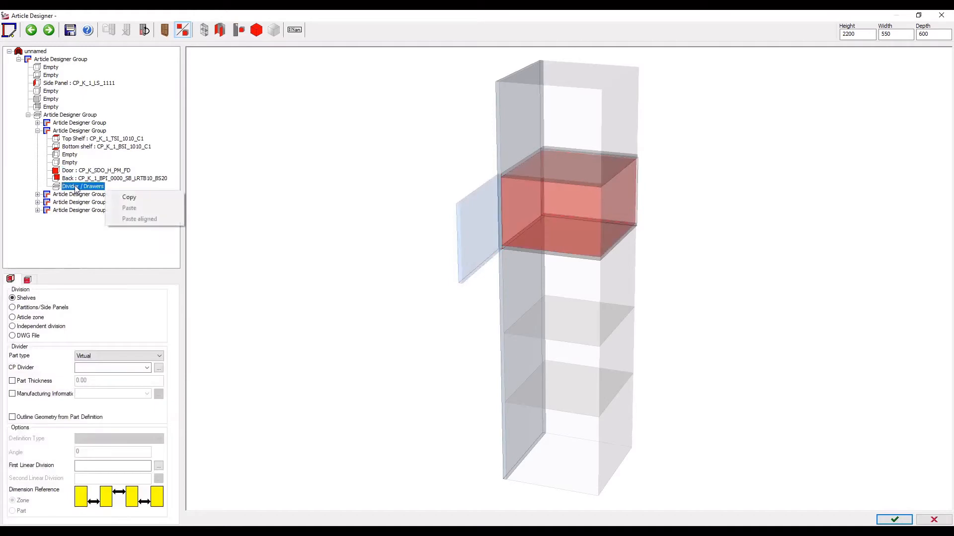
pyautogui.click(128, 197)
pyautogui.click(85, 203)
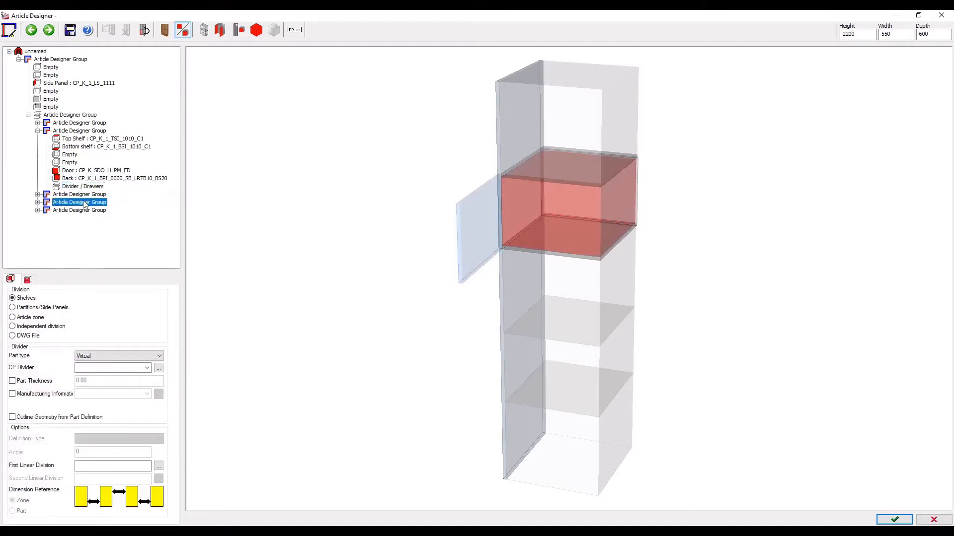
pyautogui.rightClick(84, 203)
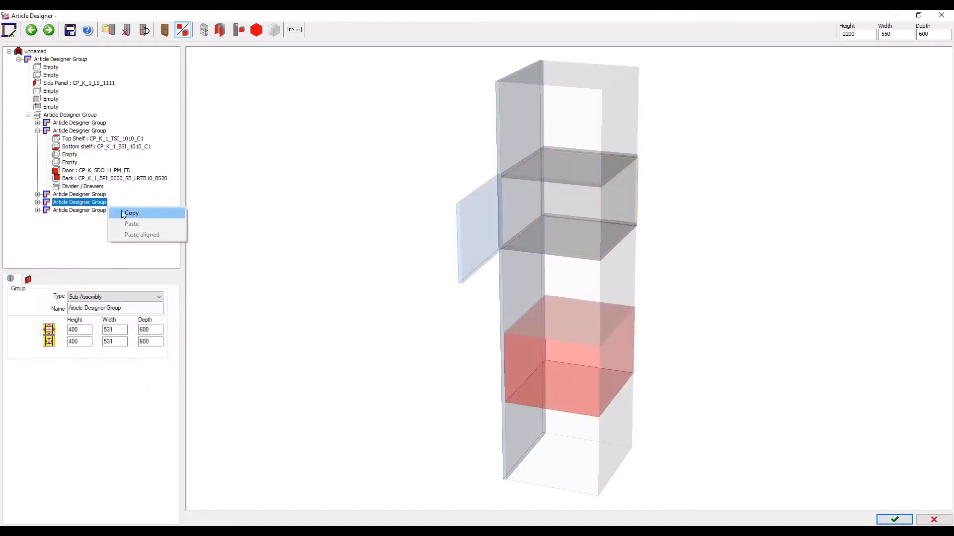
# Step: Copy the completed second compartment group from the top and paste it into the fourth compartment
pyautogui.click(37, 202)
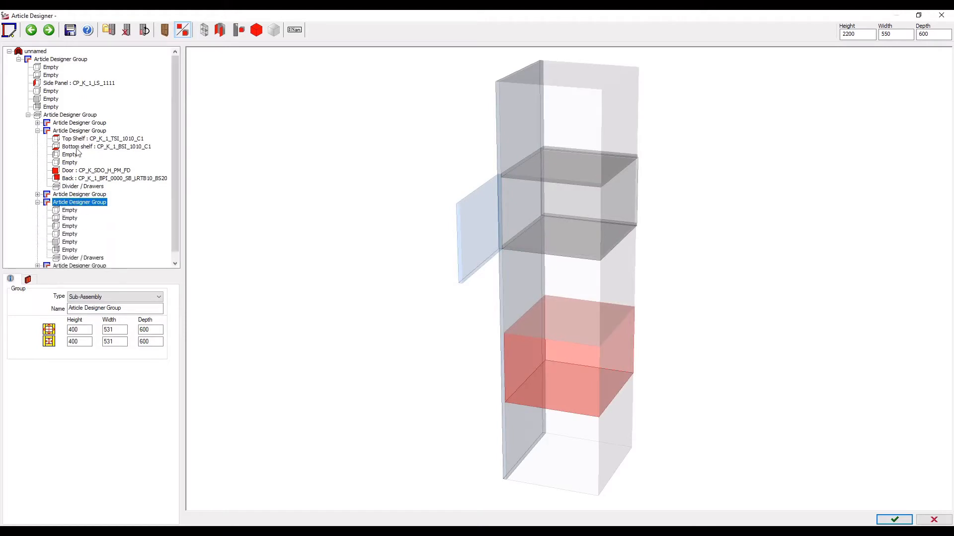
pyautogui.rightClick(80, 132)
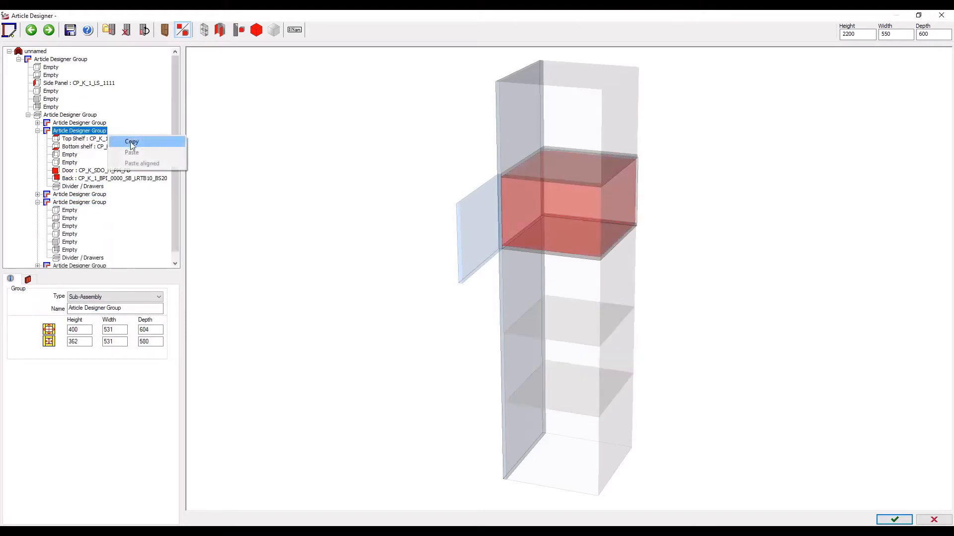
pyautogui.click(129, 143)
pyautogui.click(67, 202)
pyautogui.rightClick(75, 202)
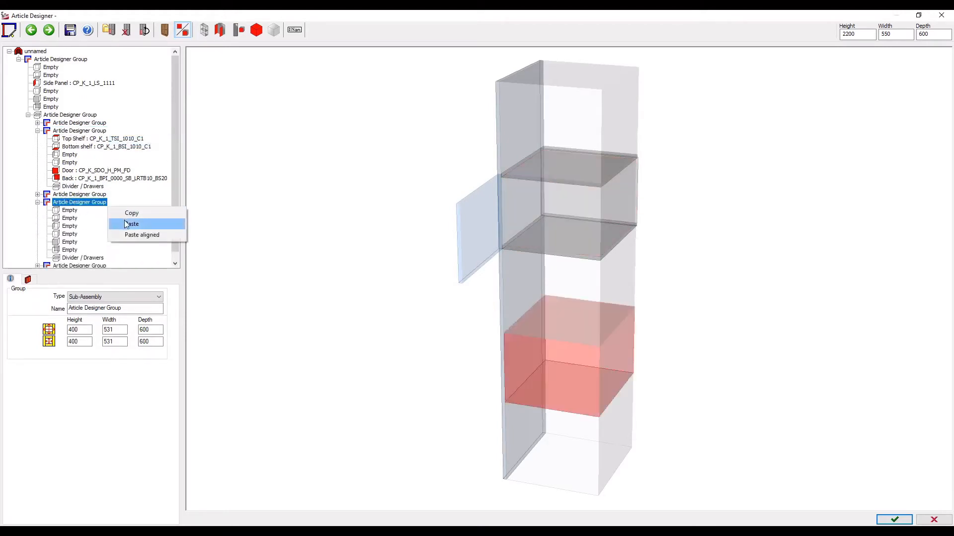
pyautogui.click(172, 224)
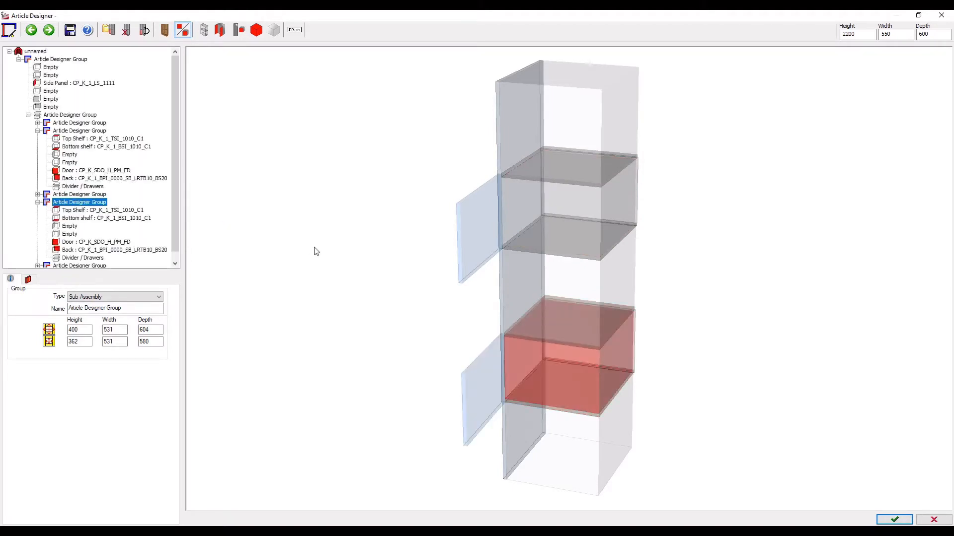
# Step: Finish the article design and save it as a new article named Element_27
pyautogui.click(894, 520)
pyautogui.click(436, 294)
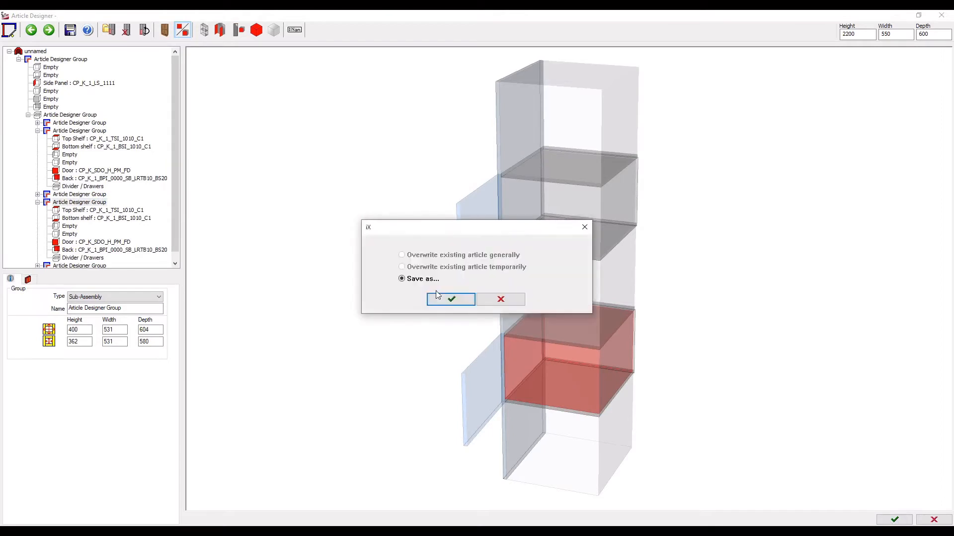
pyautogui.click(447, 298)
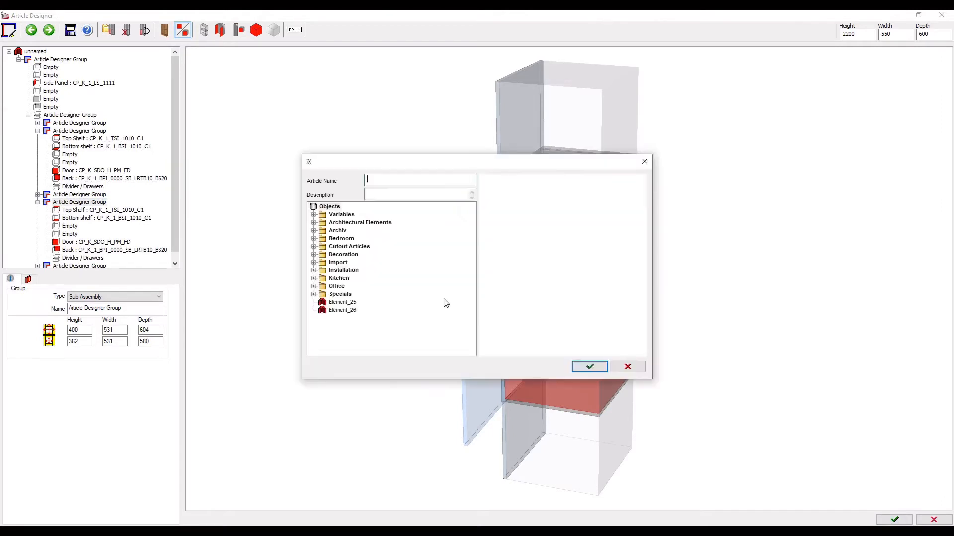
pyautogui.click(342, 310)
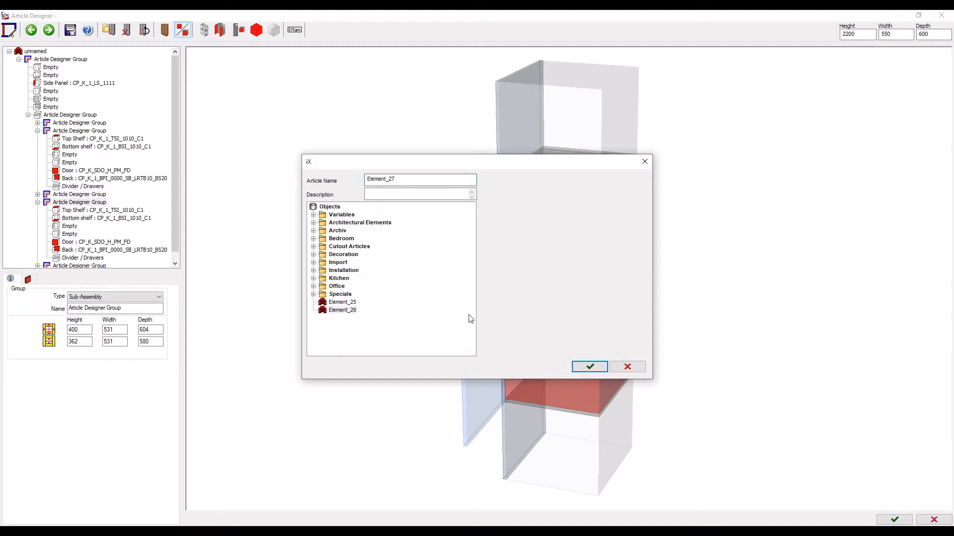
pyautogui.click(589, 366)
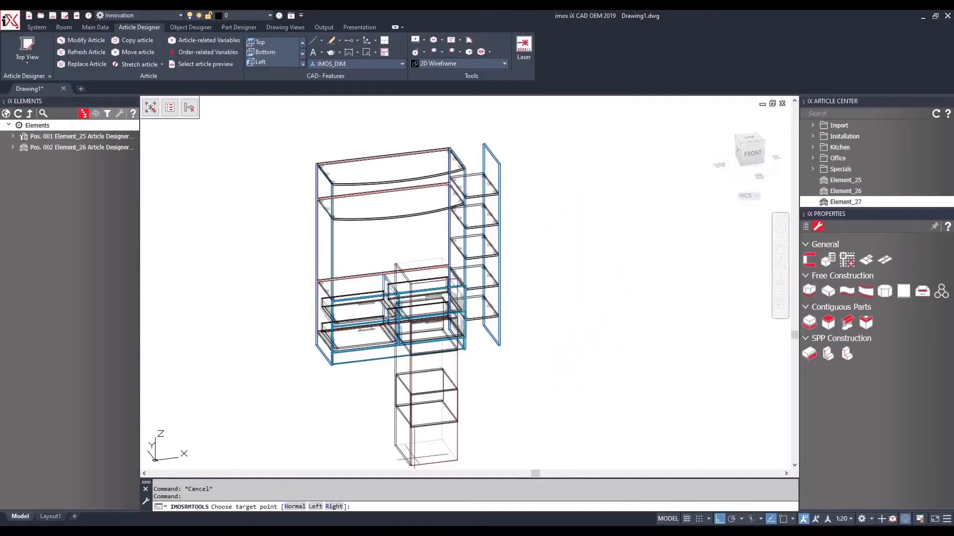
# Step: Place the Element_27 article against the cabinet's left side and show the model in the Realistic visual style
pyautogui.click(295, 358)
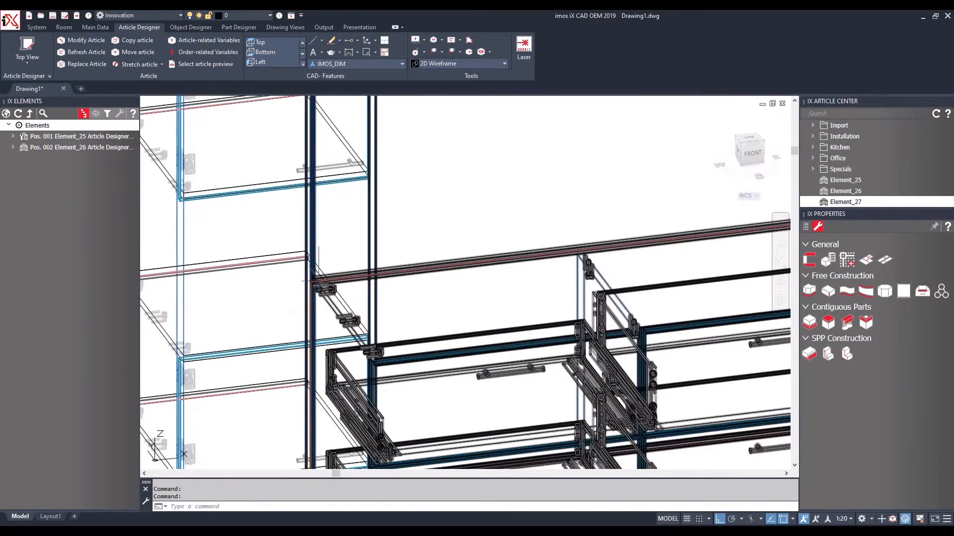
pyautogui.scroll(-8, 317, 271)
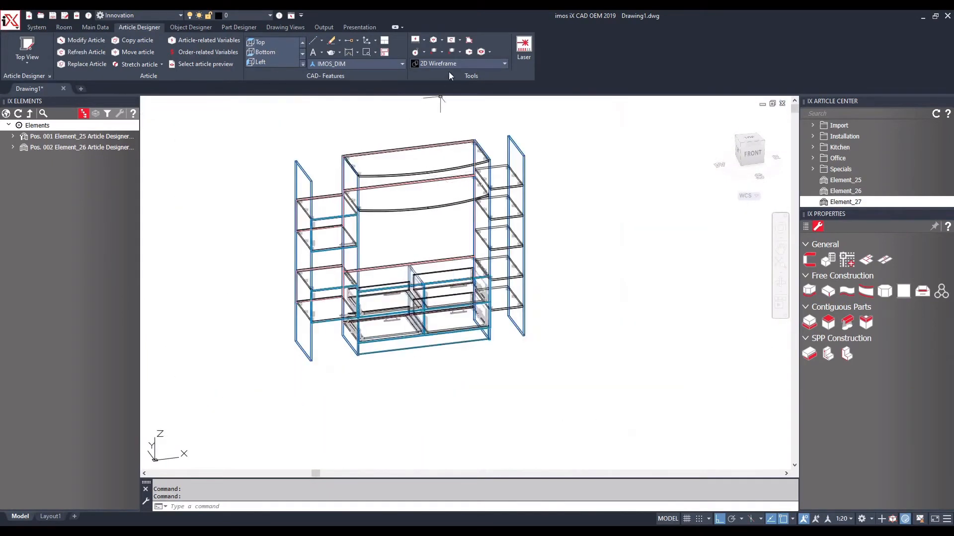
pyautogui.click(449, 63)
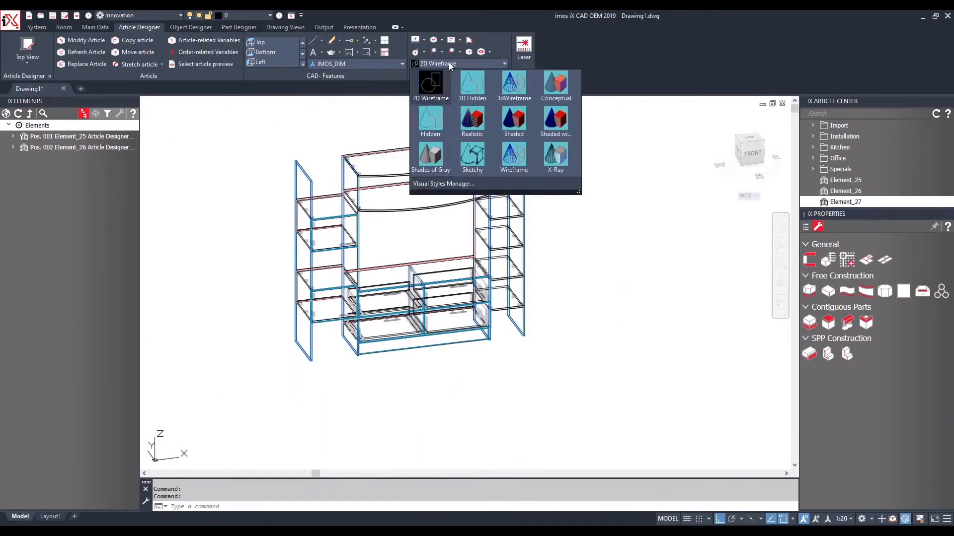
pyautogui.click(473, 120)
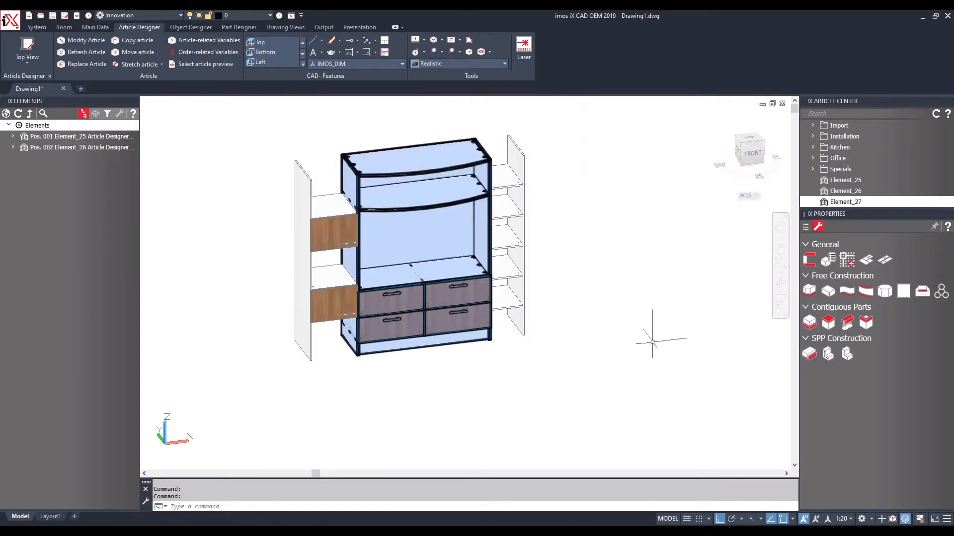
pyautogui.keyDown('shift'); pyautogui.moveTo(607, 329); pyautogui.dragTo(528, 316, button='middle'); pyautogui.keyUp('shift')
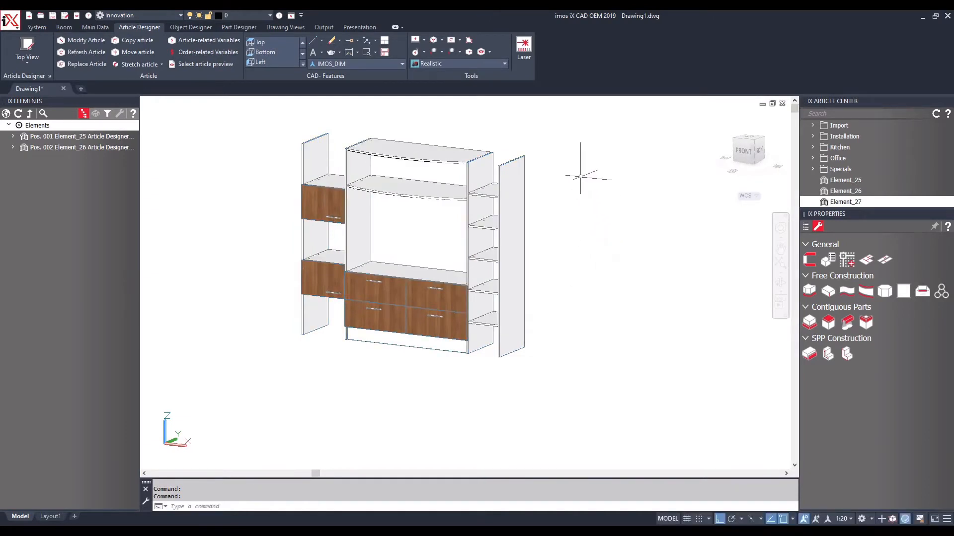
# Step: Animate the articles to open the two doors, the upper left drawer and the lower right drawer
pyautogui.click(358, 27)
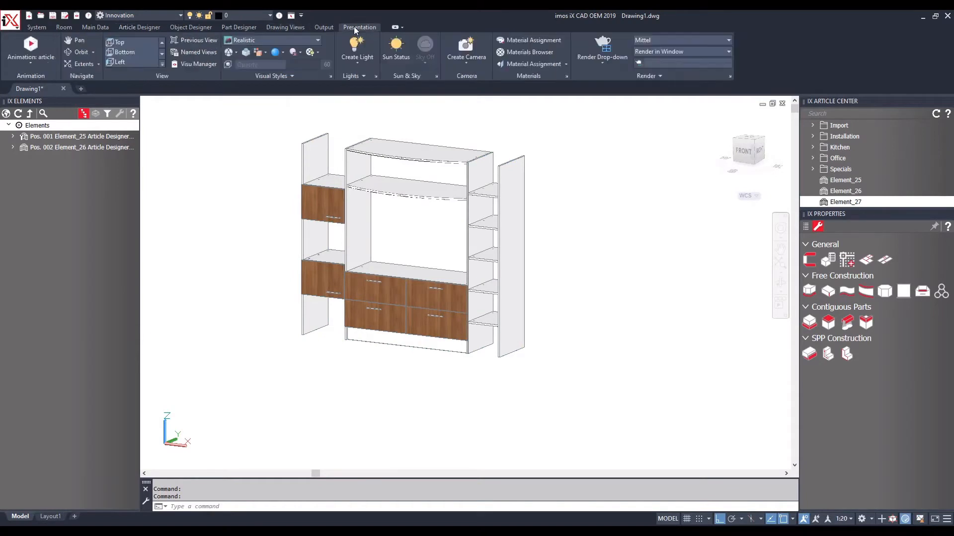
pyautogui.click(27, 50)
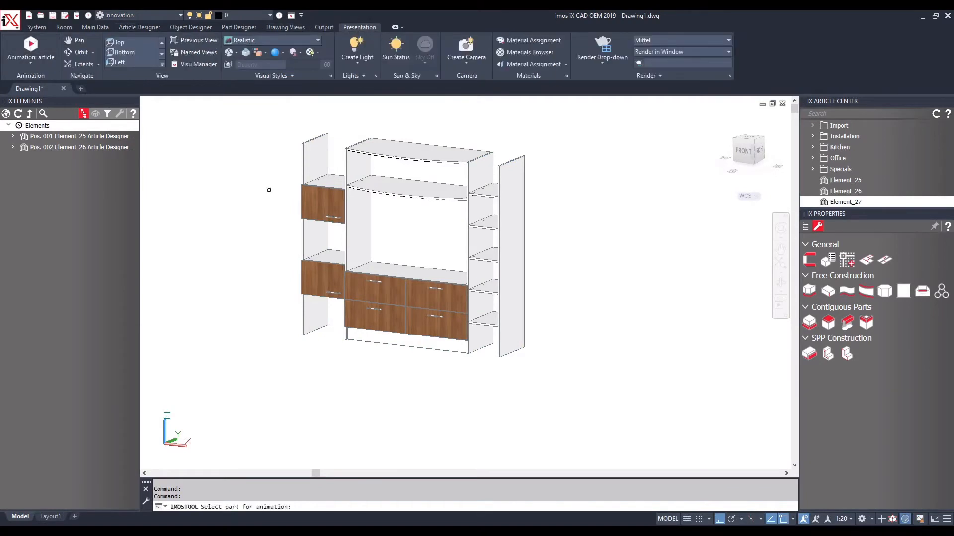
pyautogui.click(323, 204)
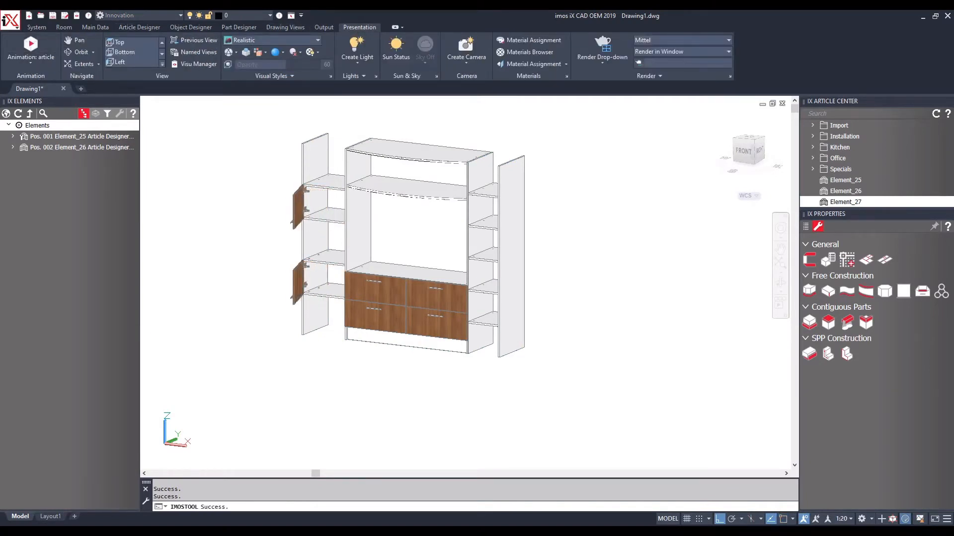
pyautogui.click(30, 47)
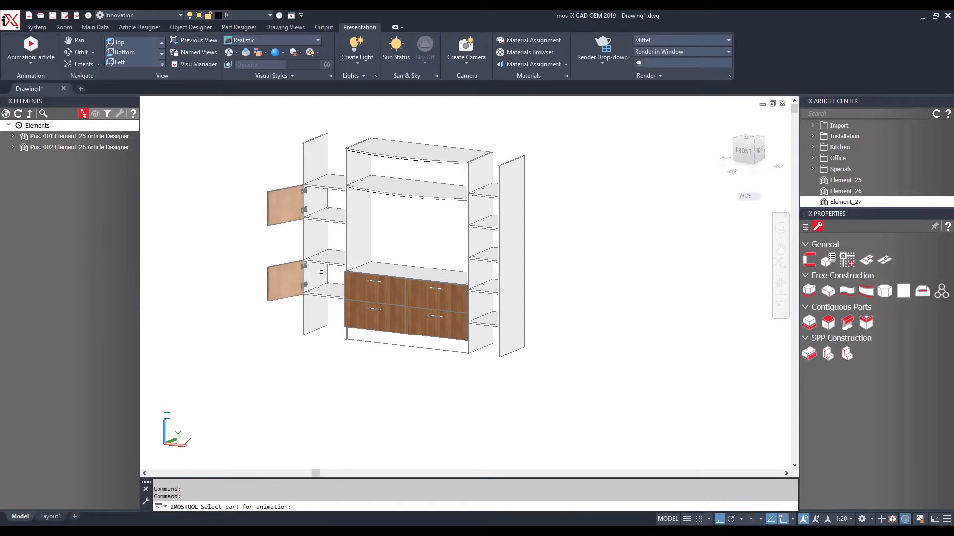
pyautogui.click(386, 294)
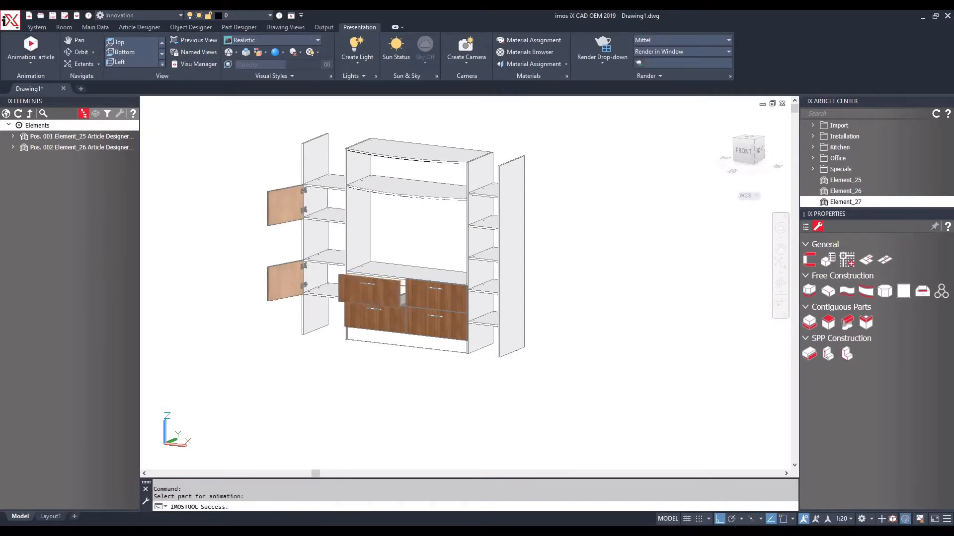
pyautogui.click(30, 46)
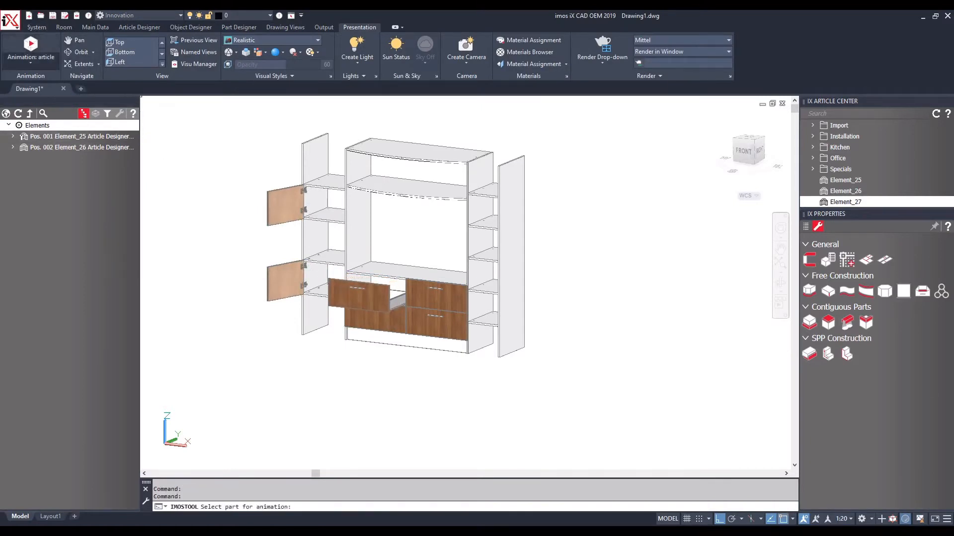
pyautogui.click(436, 323)
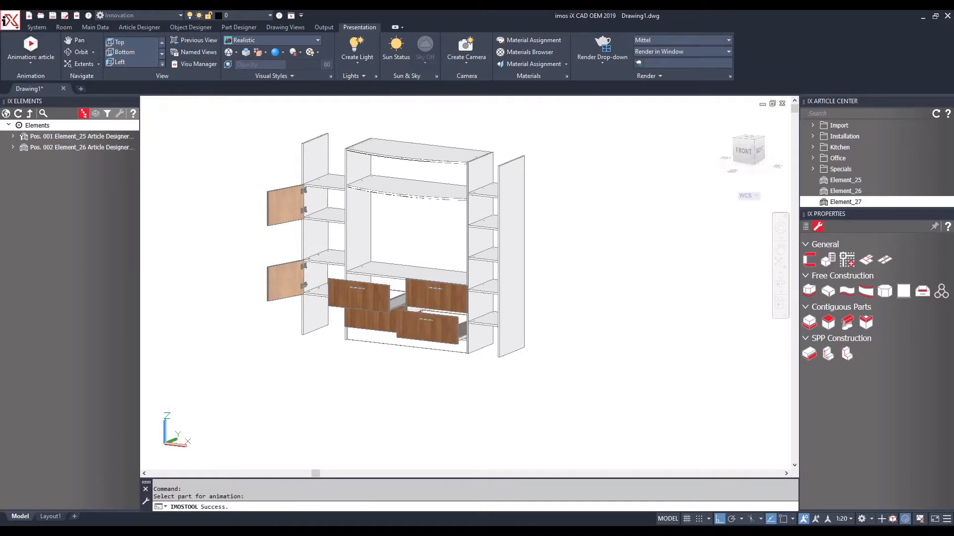
# Step: Examine the opened drawers, their side fittings and the open doors up close and from several angles
pyautogui.keyDown('shift'); pyautogui.moveTo(603, 342); pyautogui.dragTo(541, 369, button='middle'); pyautogui.keyUp('shift')
pyautogui.scroll(6, 384, 319)
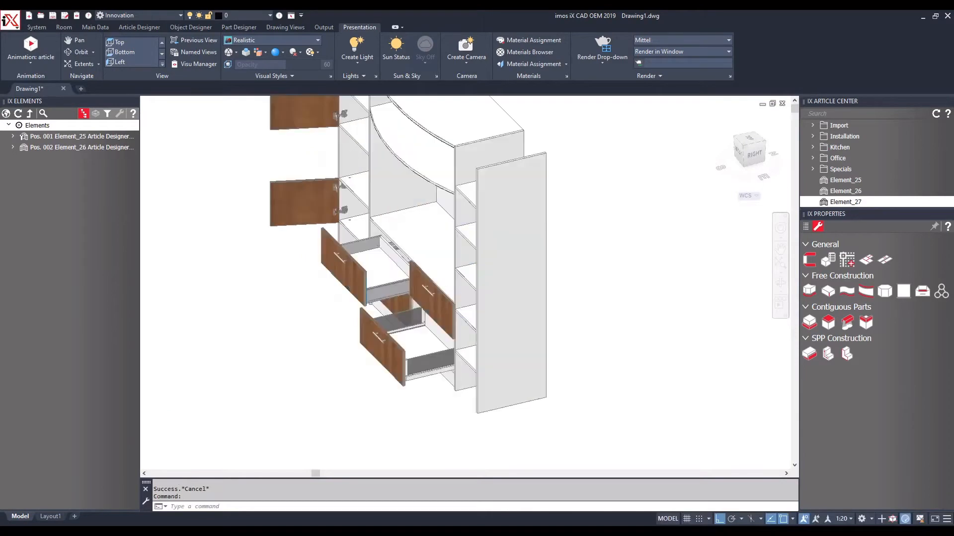
pyautogui.keyDown('shift'); pyautogui.moveTo(450, 370); pyautogui.dragTo(406, 346, button='middle'); pyautogui.keyUp('shift')
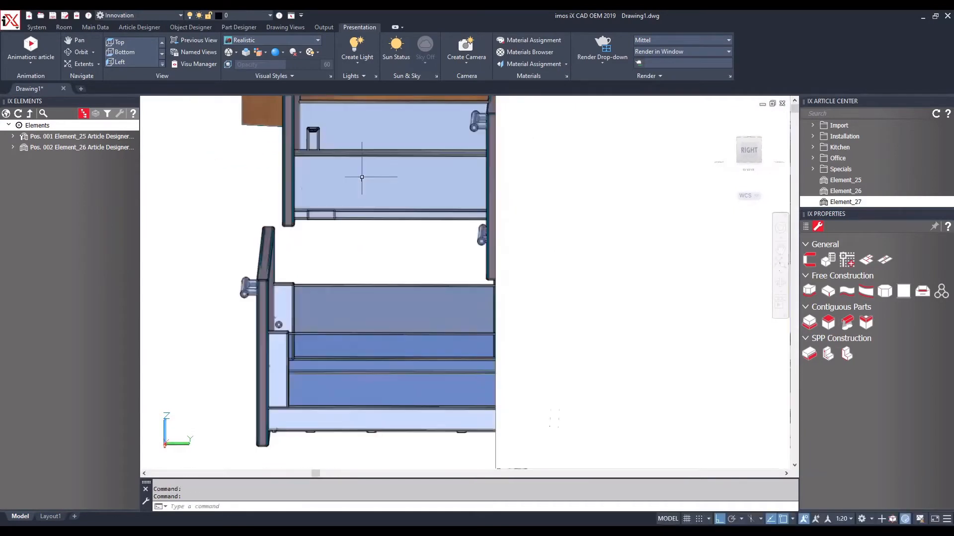
pyautogui.scroll(2, 311, 110)
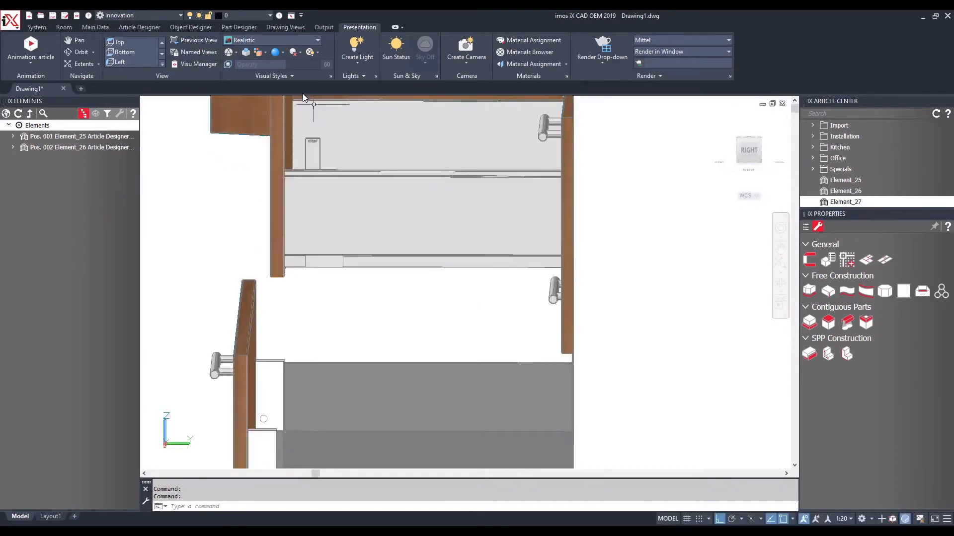
pyautogui.scroll(8, 302, 104)
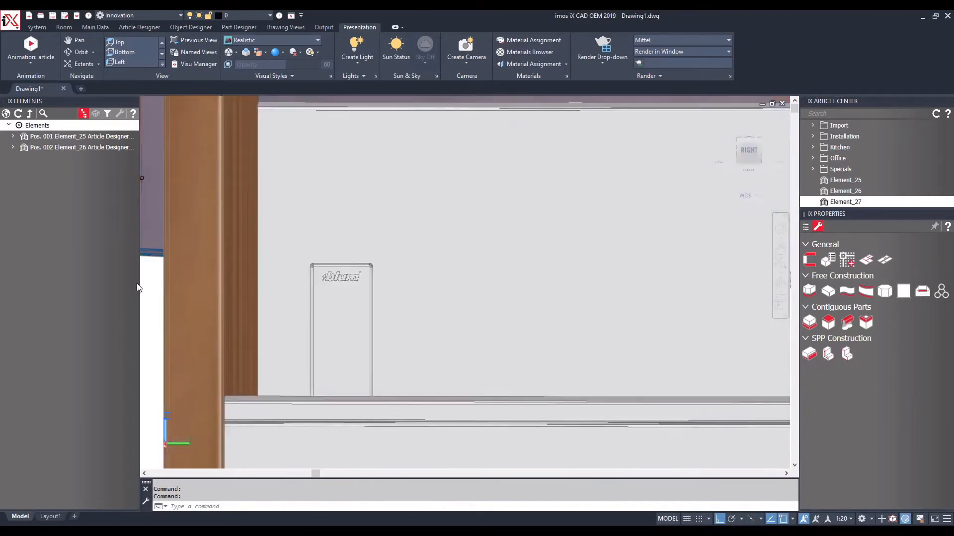
pyautogui.keyDown('shift'); pyautogui.moveTo(208, 273); pyautogui.dragTo(362, 318, button='middle'); pyautogui.keyUp('shift')
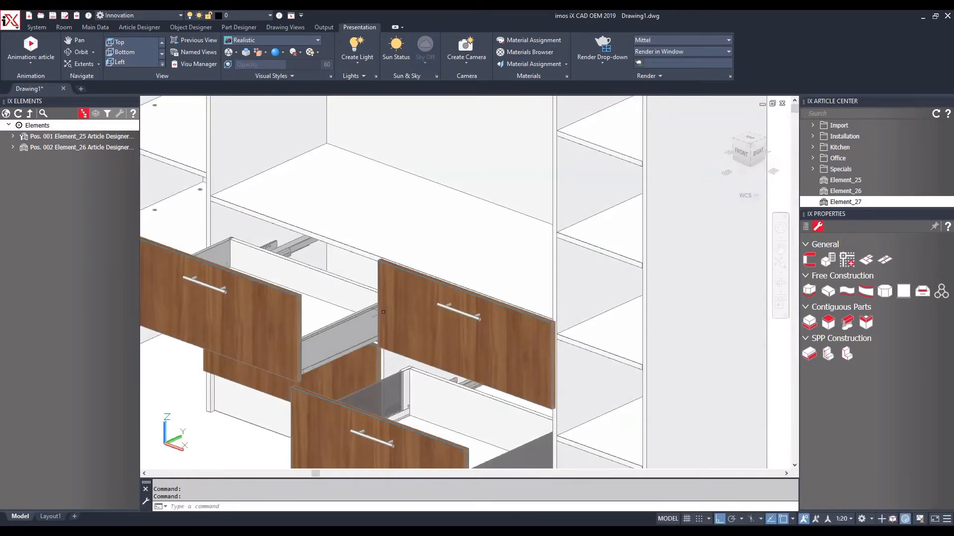
pyautogui.scroll(-8, 398, 317)
pyautogui.scroll(2, 278, 228)
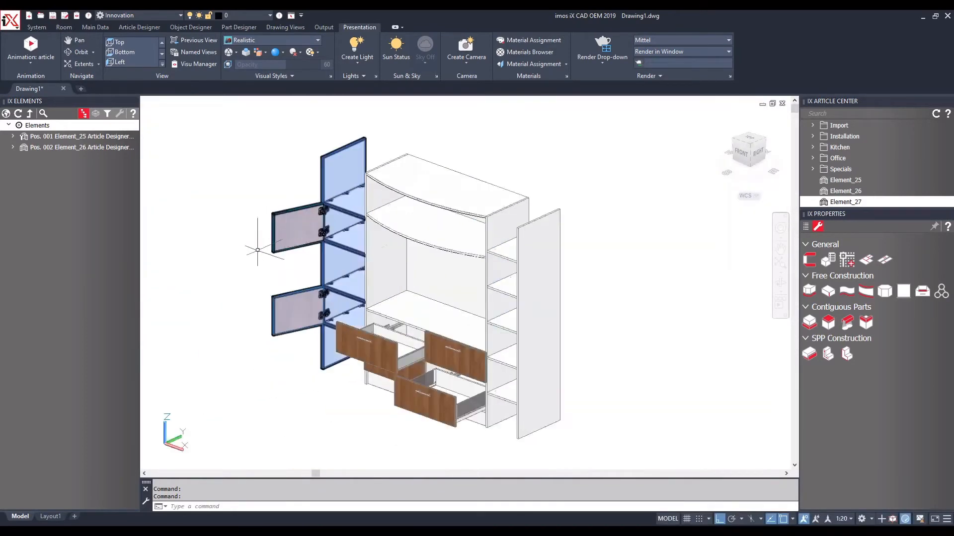
pyautogui.scroll(4, 269, 243)
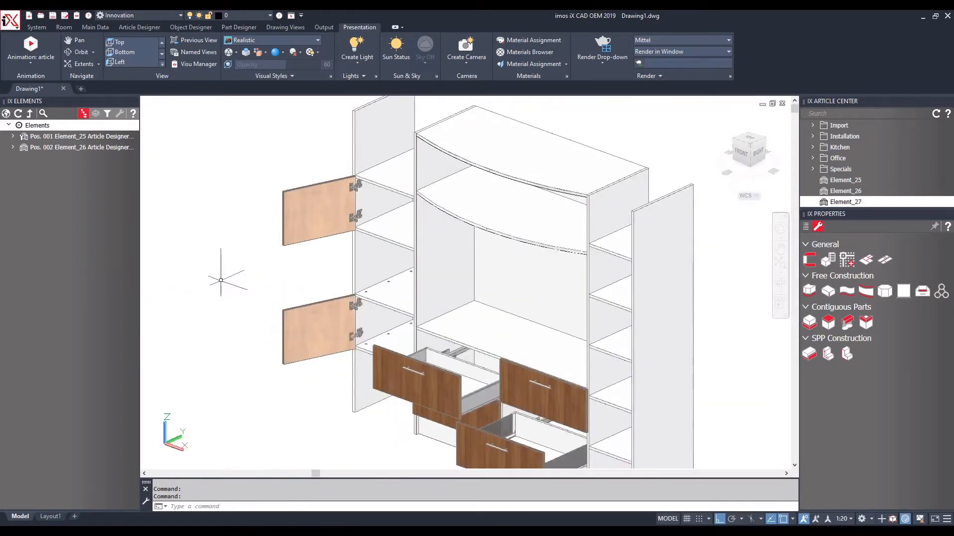
pyautogui.scroll(-3, 223, 281)
pyautogui.press('Escape')
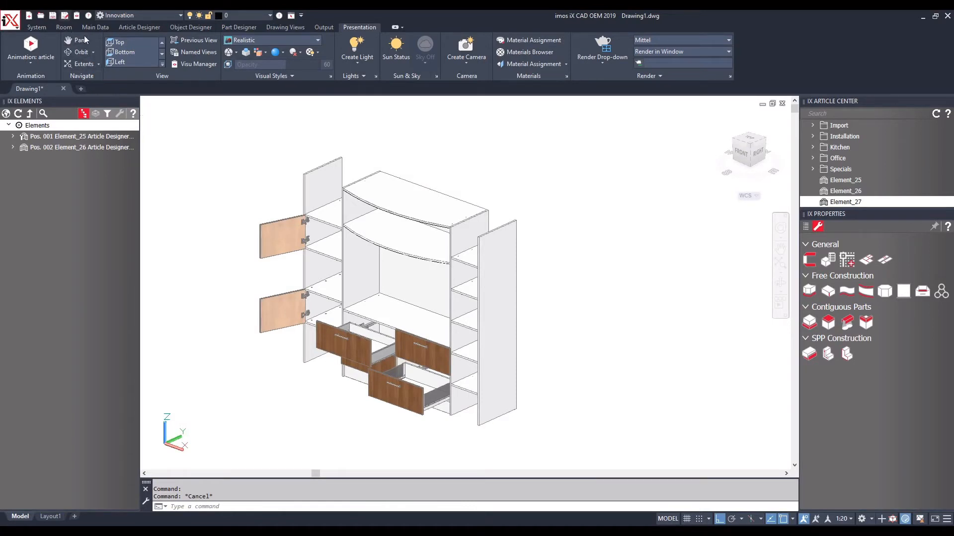
# Step: Name the order TV Unit for saving and enable CNC data generation, Calculation, Create basket and Process Data Transfer
pyautogui.hotkey('ctrl', 's')
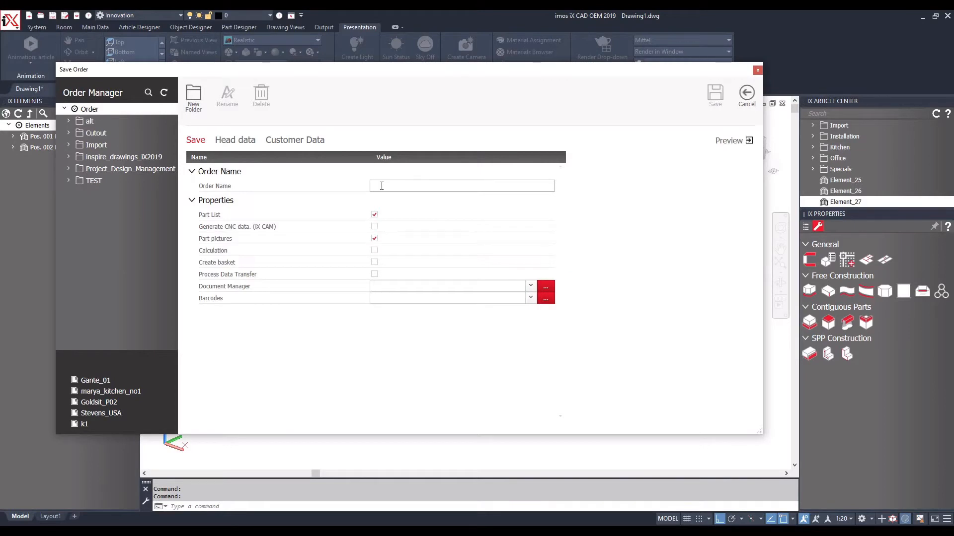
pyautogui.write('TV Unit')
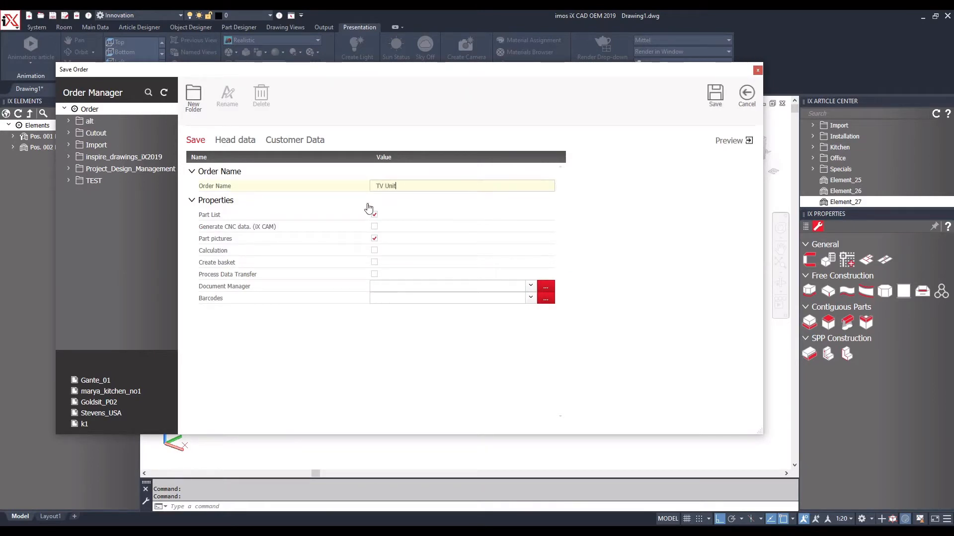
pyautogui.click(374, 227)
pyautogui.click(374, 251)
pyautogui.click(374, 263)
pyautogui.click(374, 274)
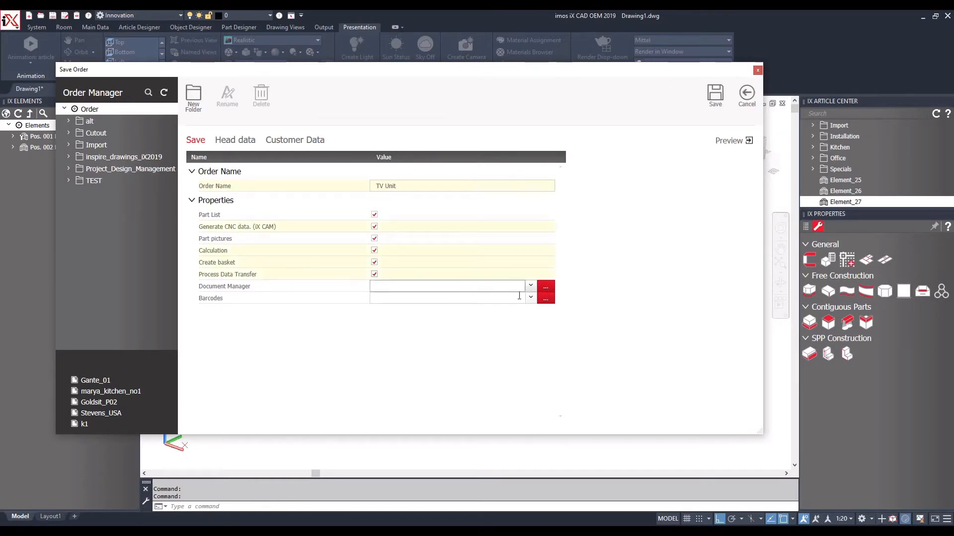
# Step: Assign MSPDF_Article_Info_Render as Document Manager and iX_Part_NCNO12_QRCODE as Barcodes, and save the order
pyautogui.click(496, 286)
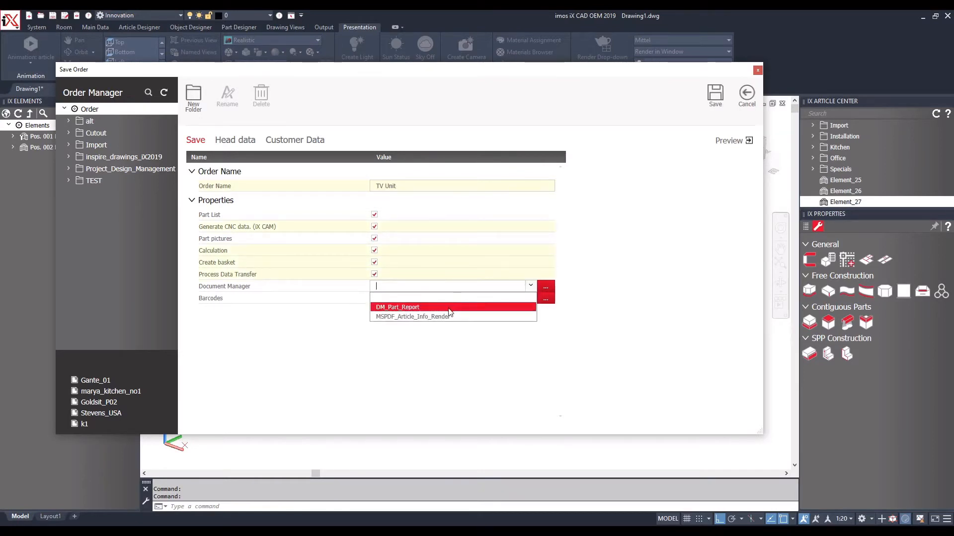
pyautogui.click(454, 317)
pyautogui.click(530, 300)
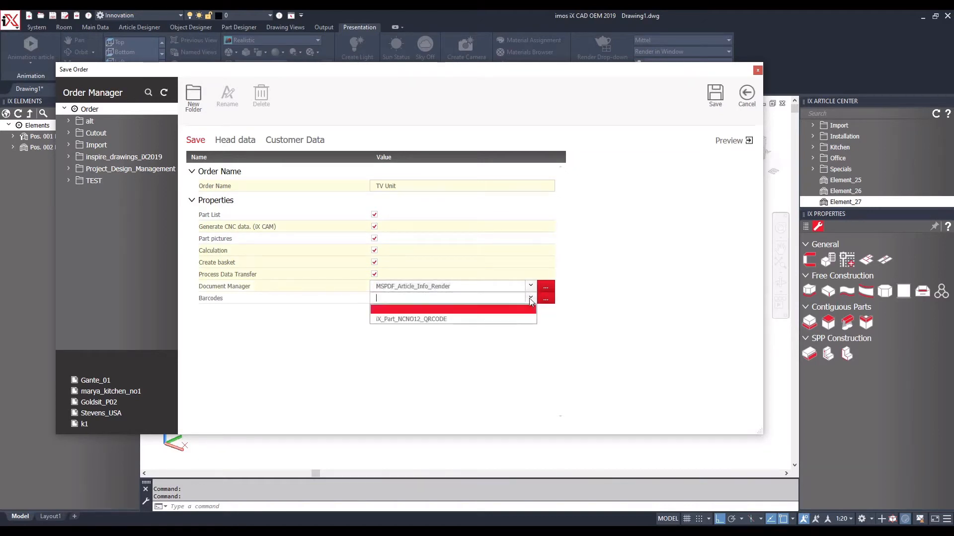
pyautogui.click(439, 321)
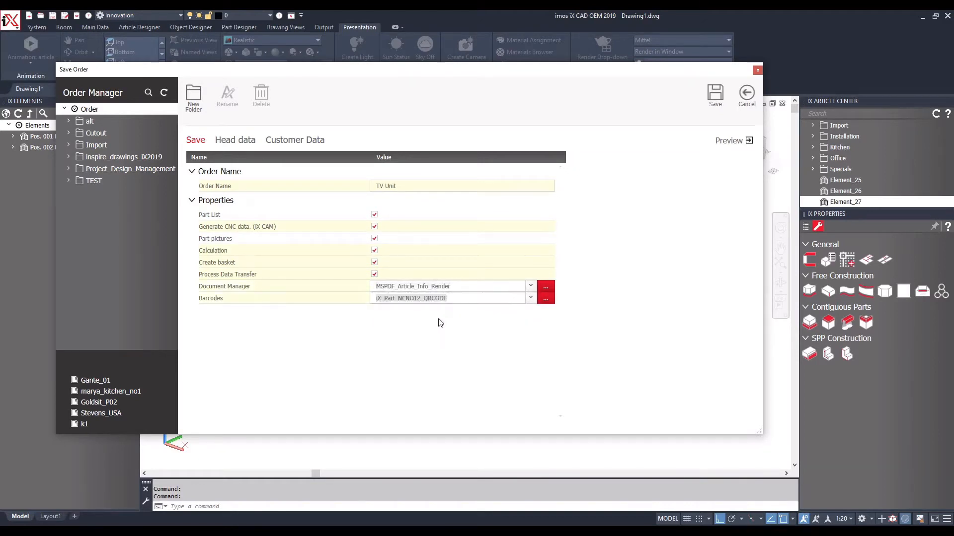
pyautogui.click(706, 119)
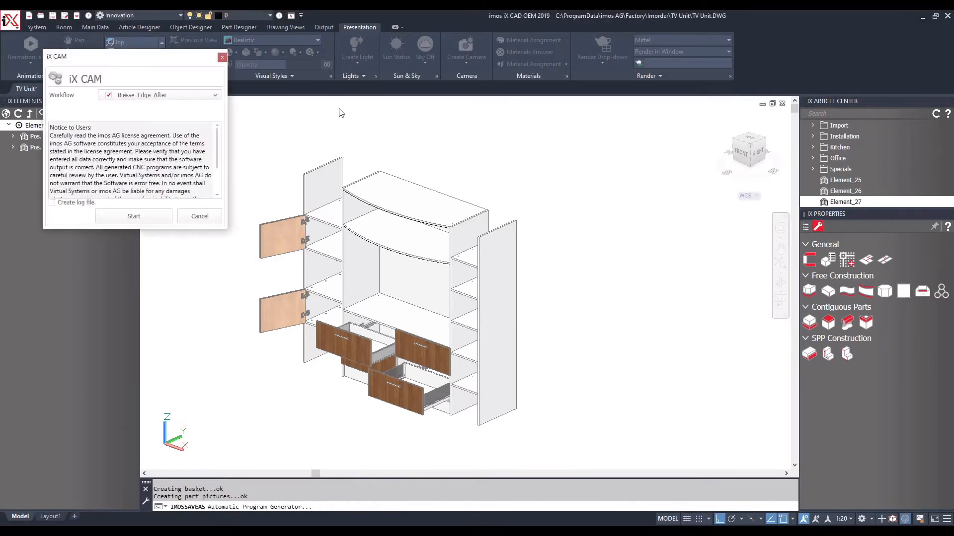
# Step: Exclude Biesse_Edge_After and WF_1_IMA from the iX CAM workflows, leave Homag_Edge_After selected, and start the CNC data generation
pyautogui.click(180, 95)
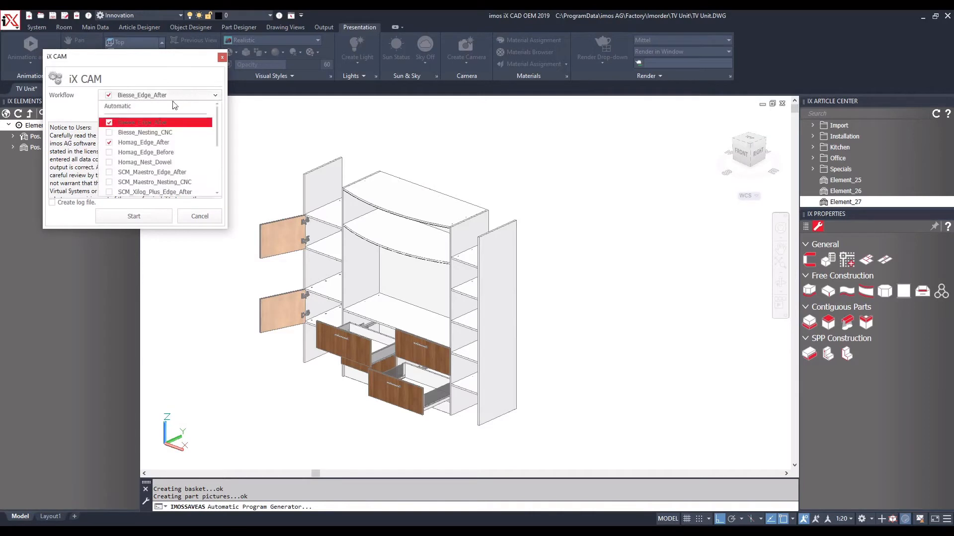
pyautogui.click(110, 123)
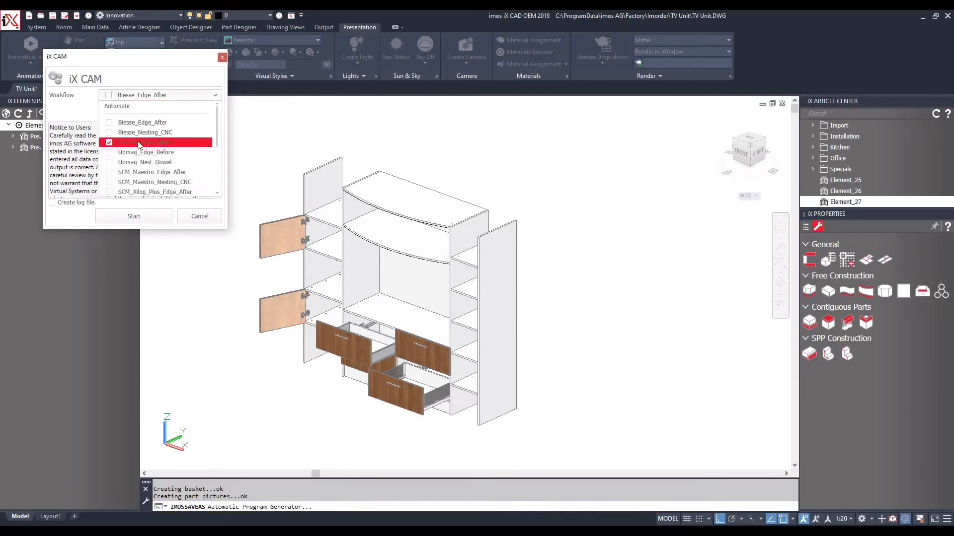
pyautogui.scroll(-1, 152, 171)
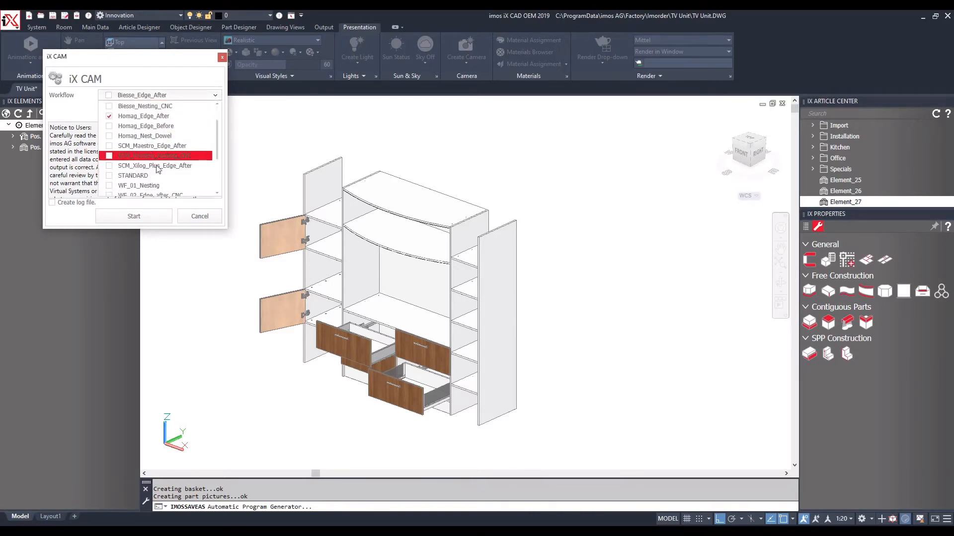
pyautogui.scroll(-3, 156, 167)
pyautogui.click(159, 166)
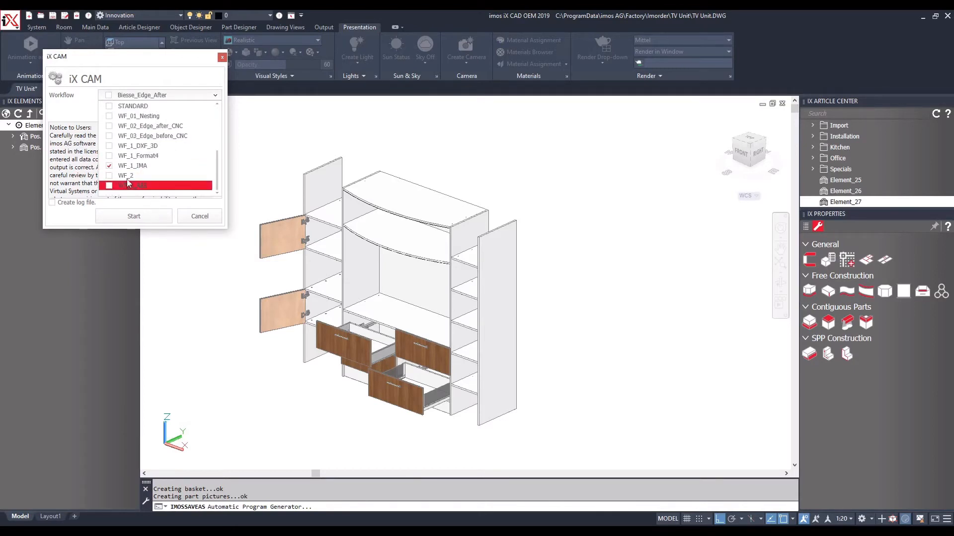
pyautogui.click(113, 167)
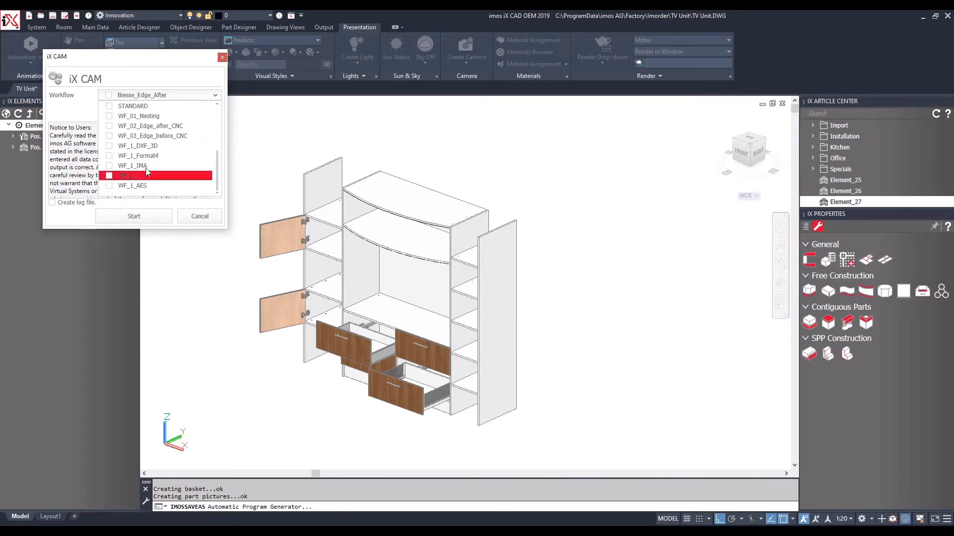
pyautogui.scroll(5, 149, 171)
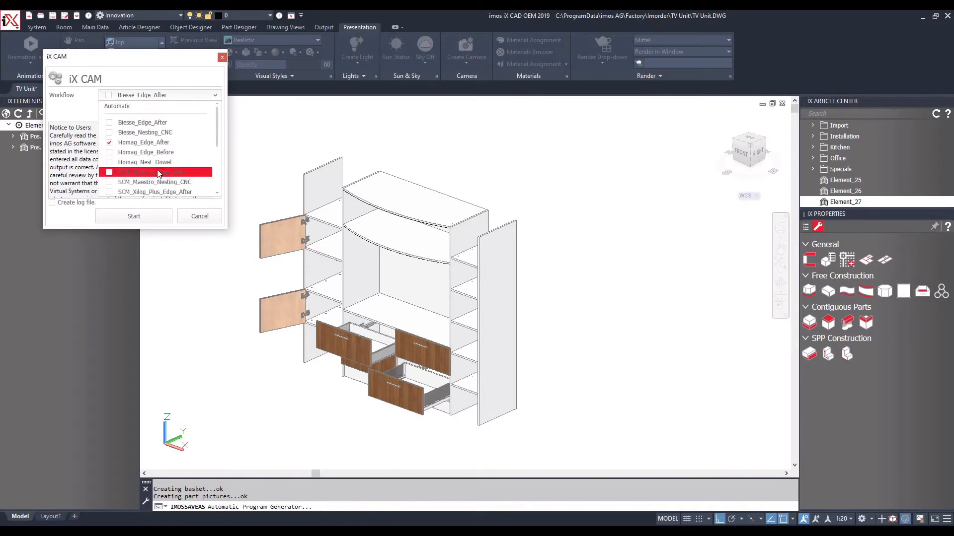
pyautogui.click(150, 217)
pyautogui.click(150, 218)
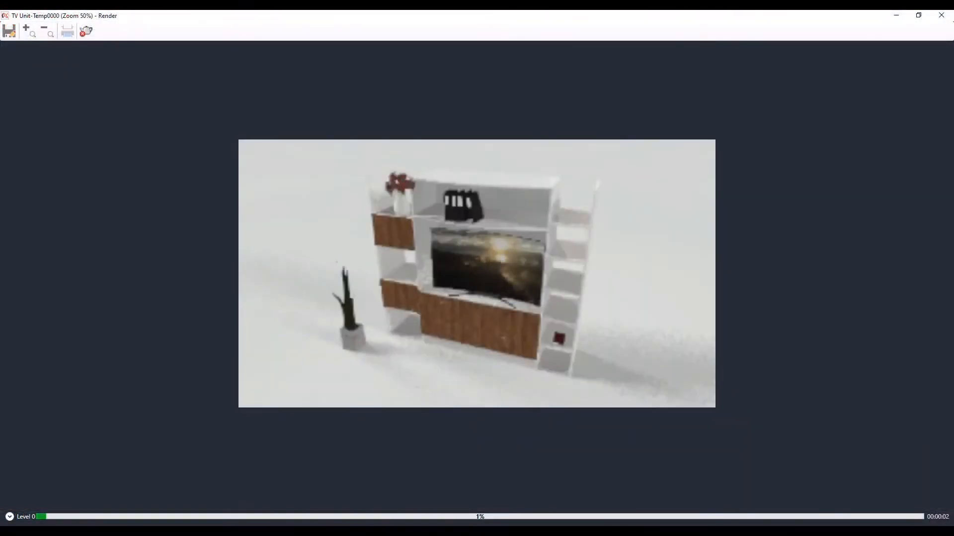
pyautogui.scroll(1, 505, 232)
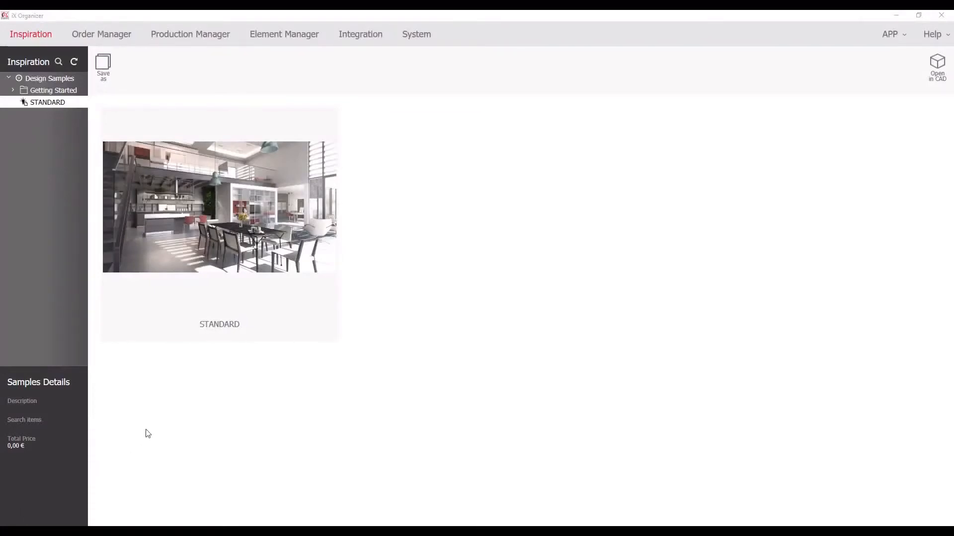
# Step: Open the TV Unit order in iX Organizer and enter its commission number and the item number 3 TV units in the head data
pyautogui.click(105, 35)
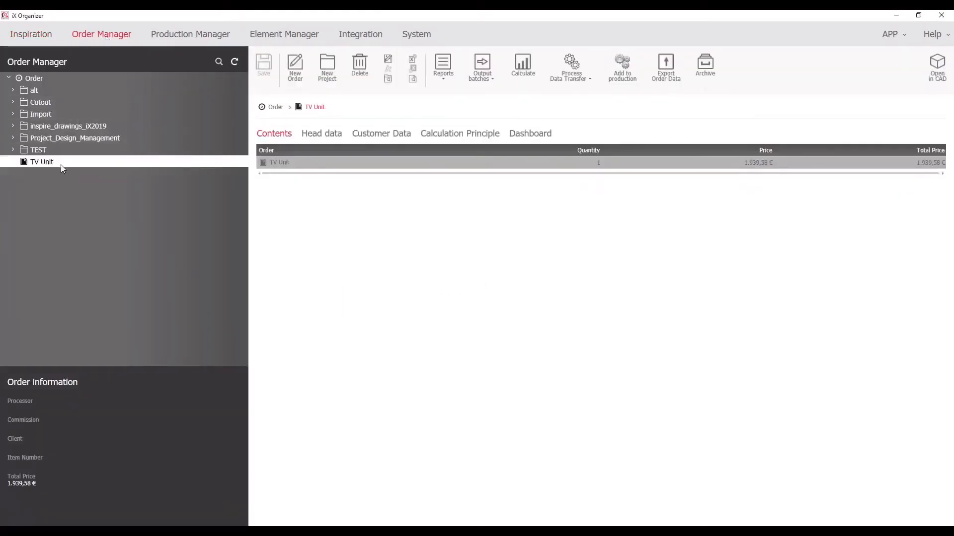
pyautogui.doubleClick(332, 162)
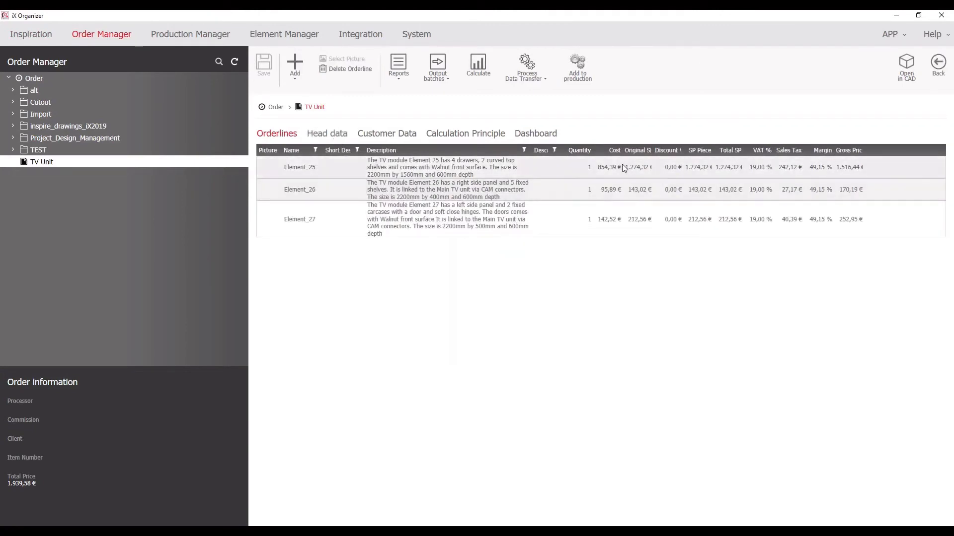
pyautogui.click(324, 139)
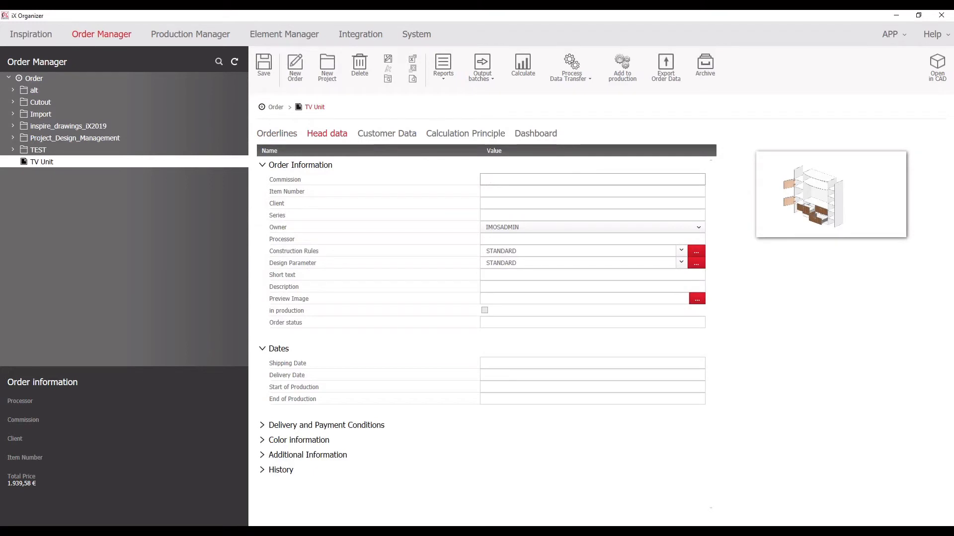
pyautogui.write('16112020')
pyautogui.click(488, 191)
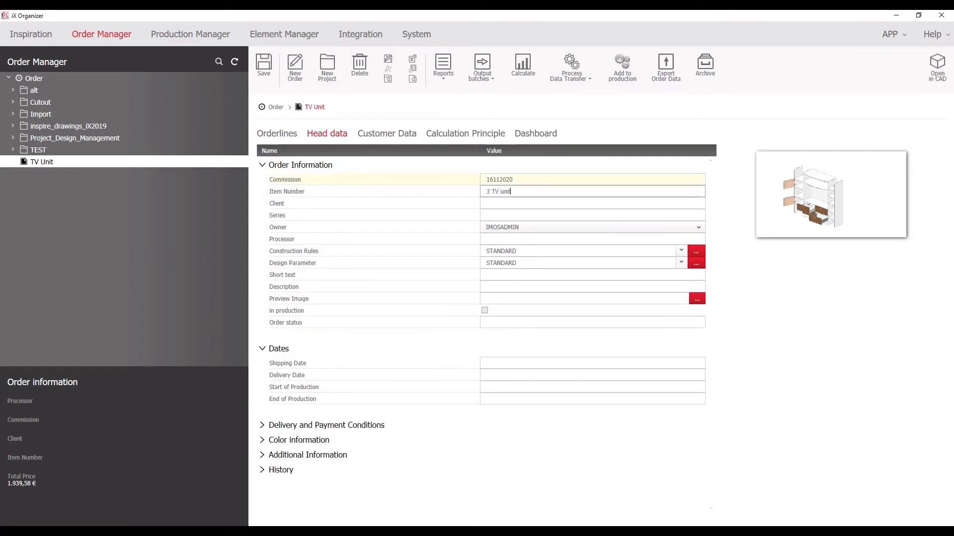
# Step: Fill in the client's name, the series Walnut and the processor's full name in the order's head data
pyautogui.click(503, 204)
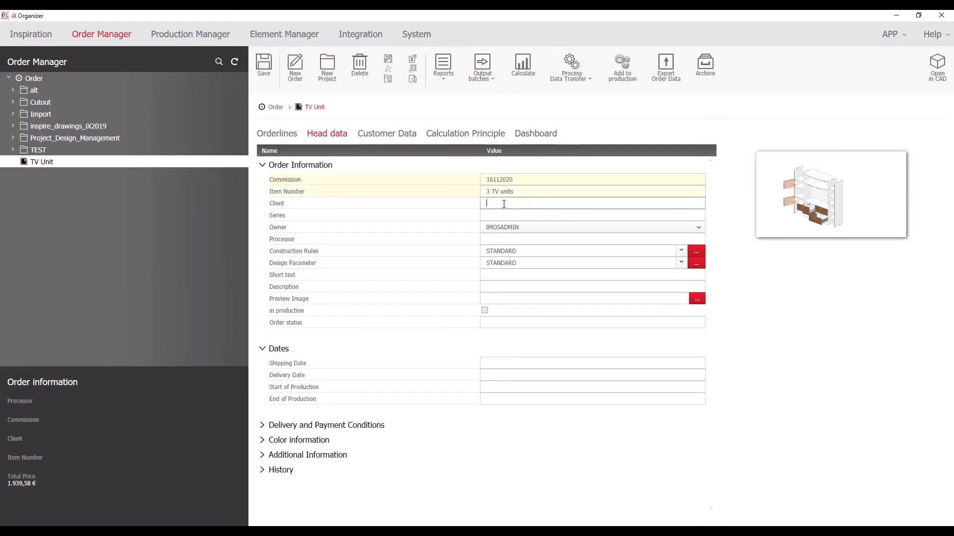
pyautogui.write('Ingo')
pyautogui.click(498, 217)
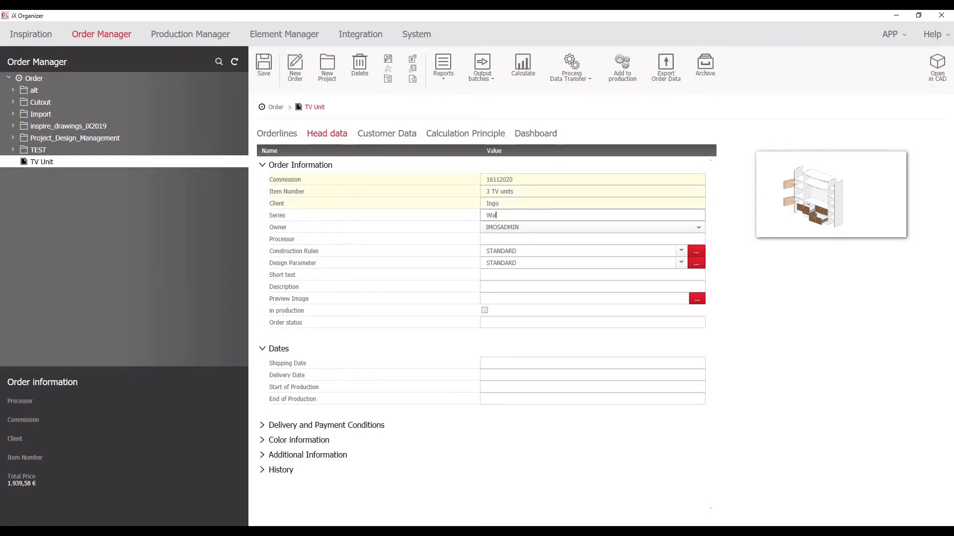
pyautogui.write('Walnut')
pyautogui.click(489, 238)
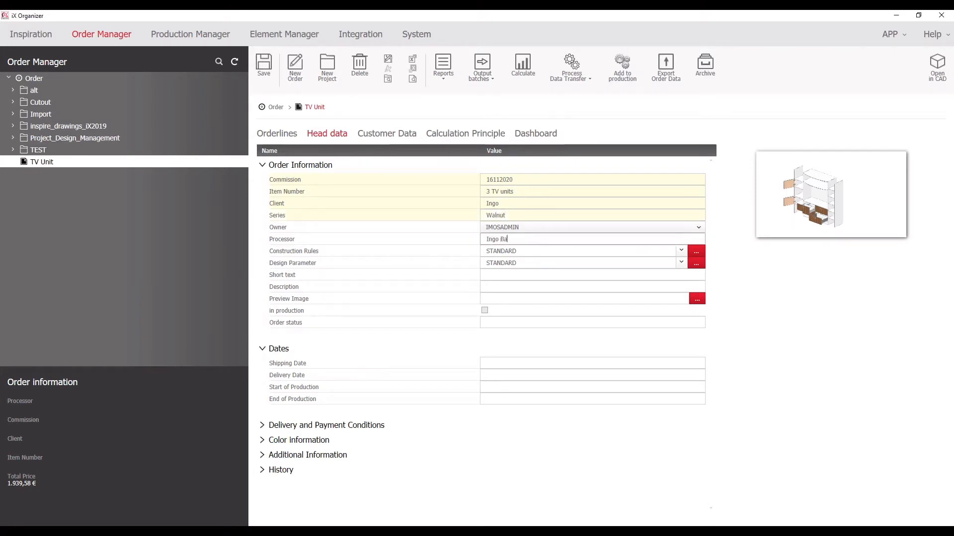
# Step: Assign TV Unit-Temp0000.png as the order's preview image and save the head data
pyautogui.click(697, 300)
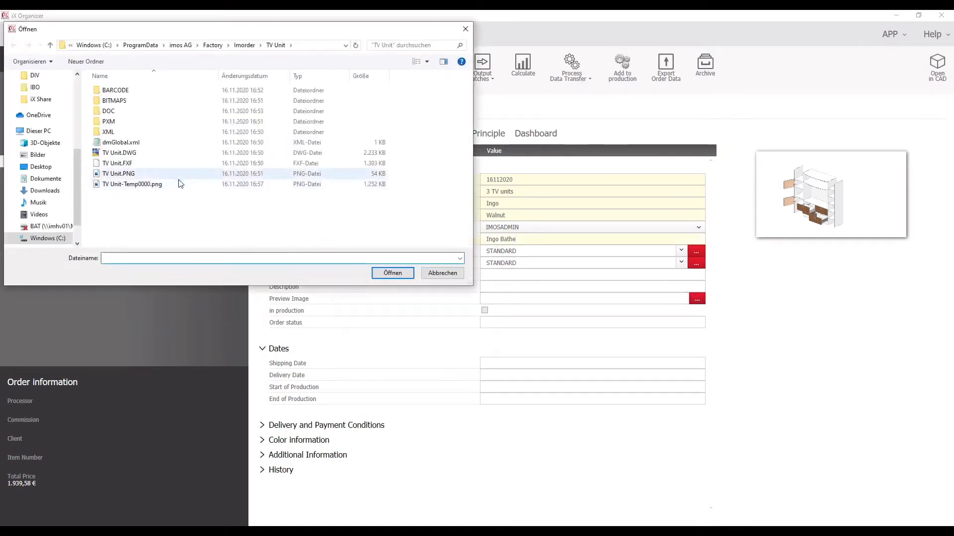
pyautogui.click(179, 184)
pyautogui.click(395, 274)
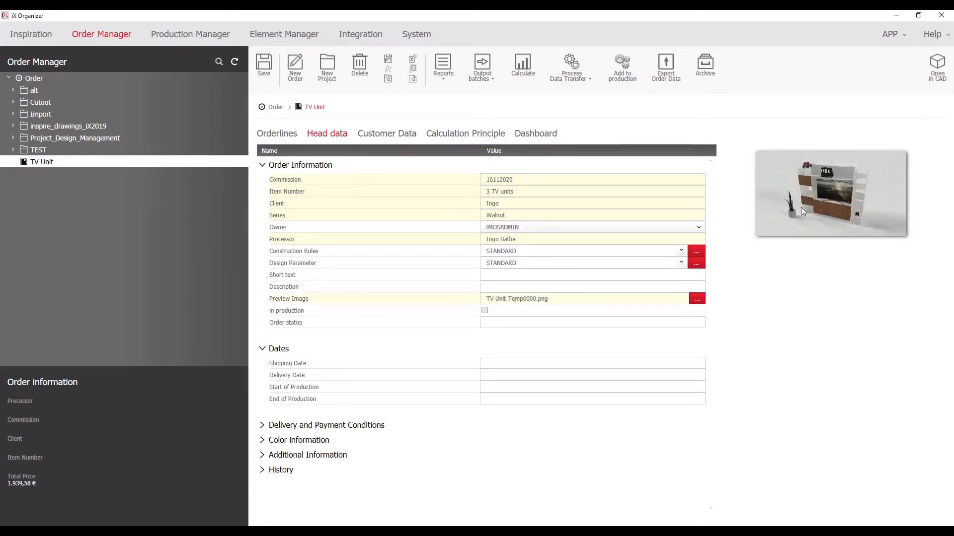
pyautogui.click(264, 66)
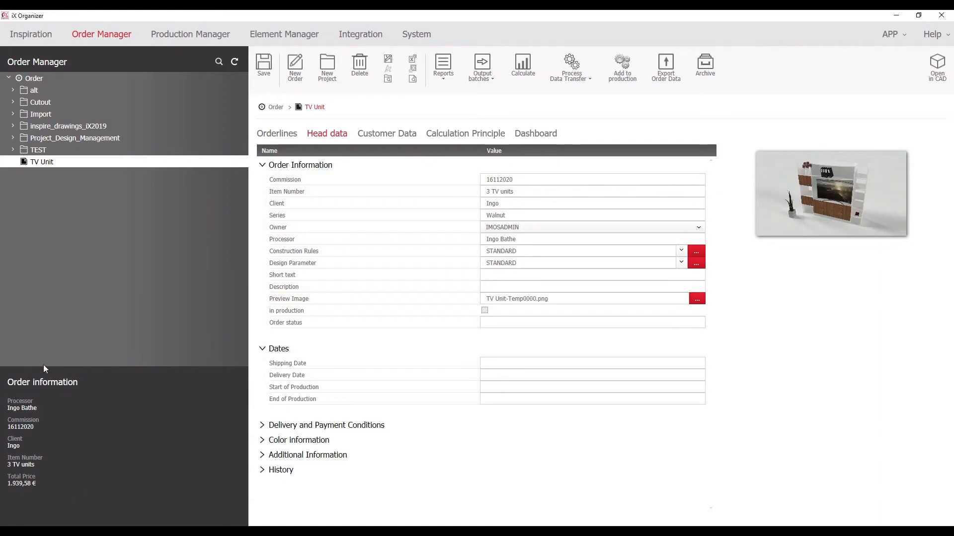
# Step: Change the order's customer to the stored record of the person entered as processor
pyautogui.click(413, 134)
pyautogui.click(345, 150)
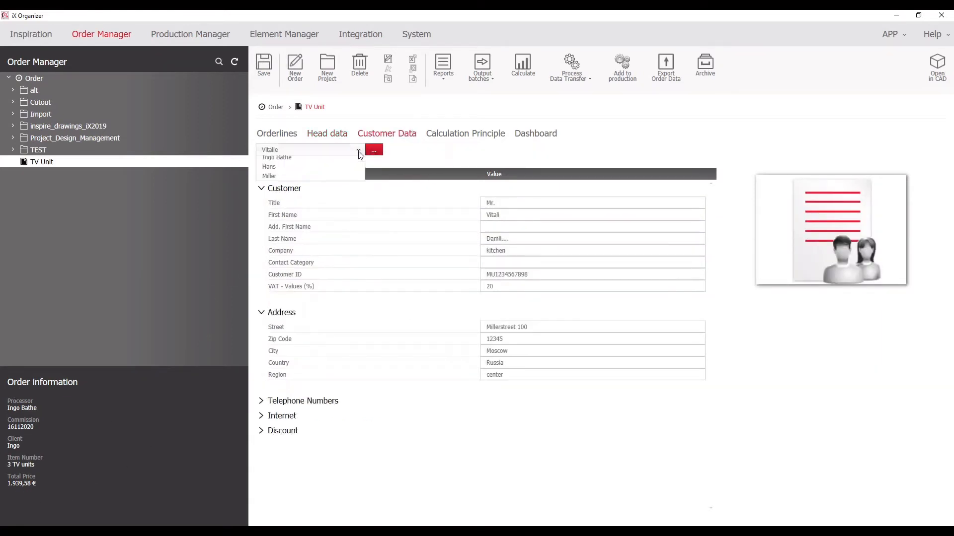
pyautogui.click(282, 190)
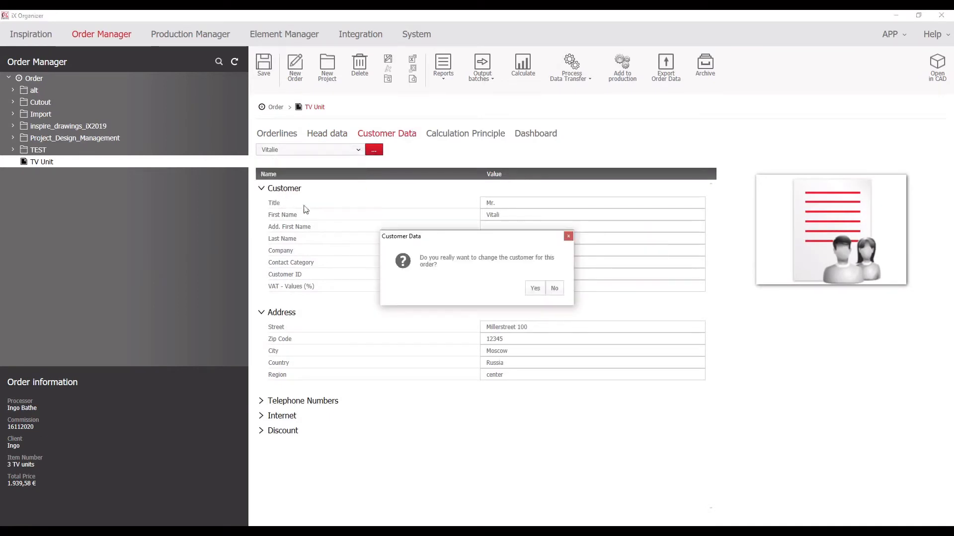
pyautogui.click(529, 293)
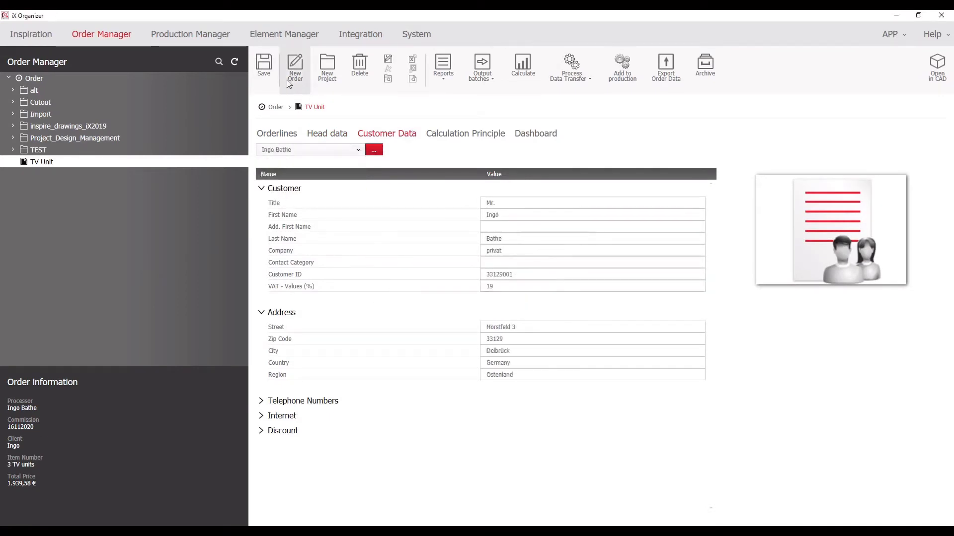
# Step: Set the order's Profit to 55 and Commission to 15, recalculate it and show the prices of its order lines
pyautogui.click(438, 135)
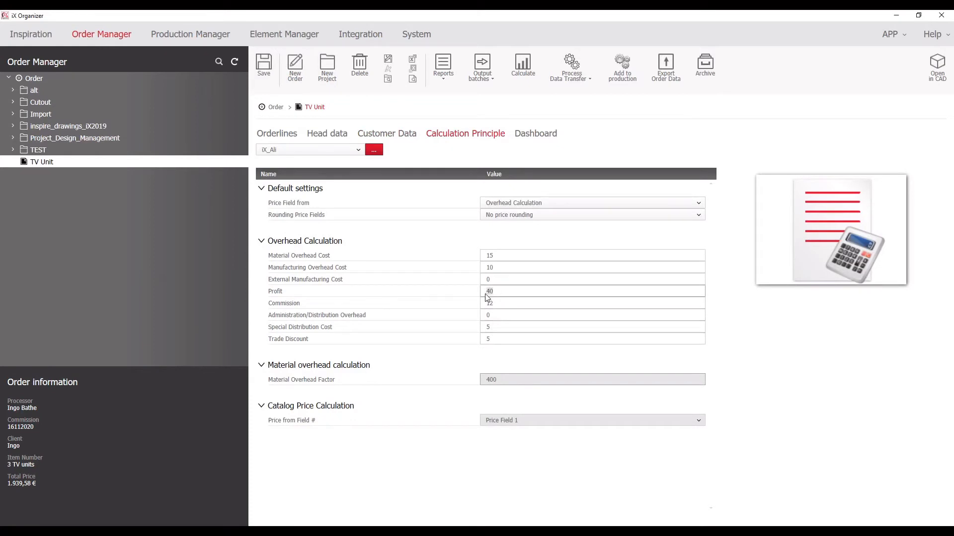
pyautogui.write('55')
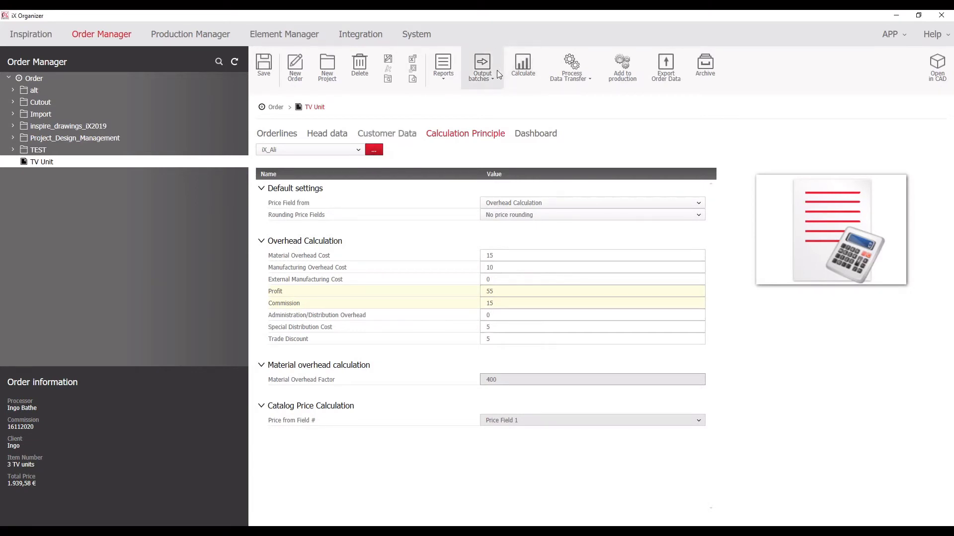
pyautogui.click(521, 70)
pyautogui.click(535, 288)
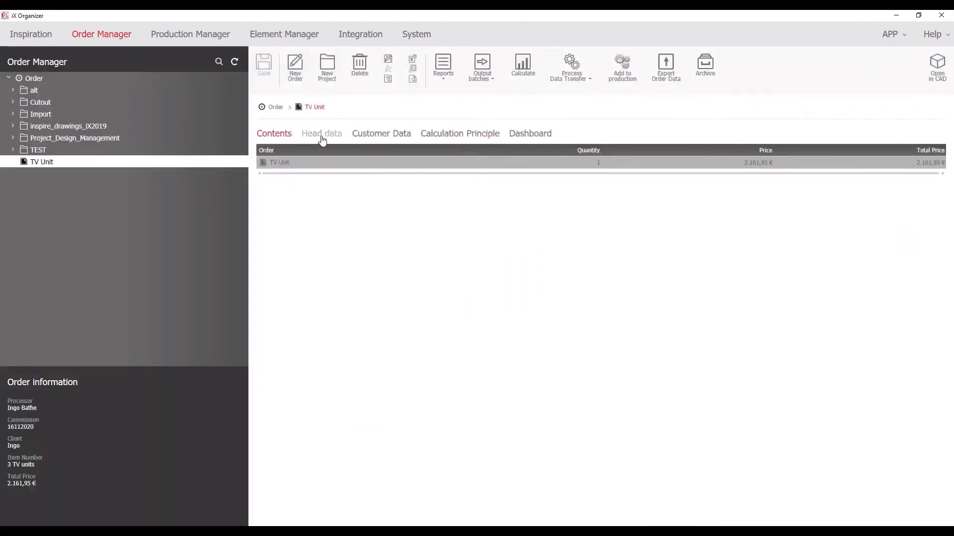
pyautogui.doubleClick(326, 162)
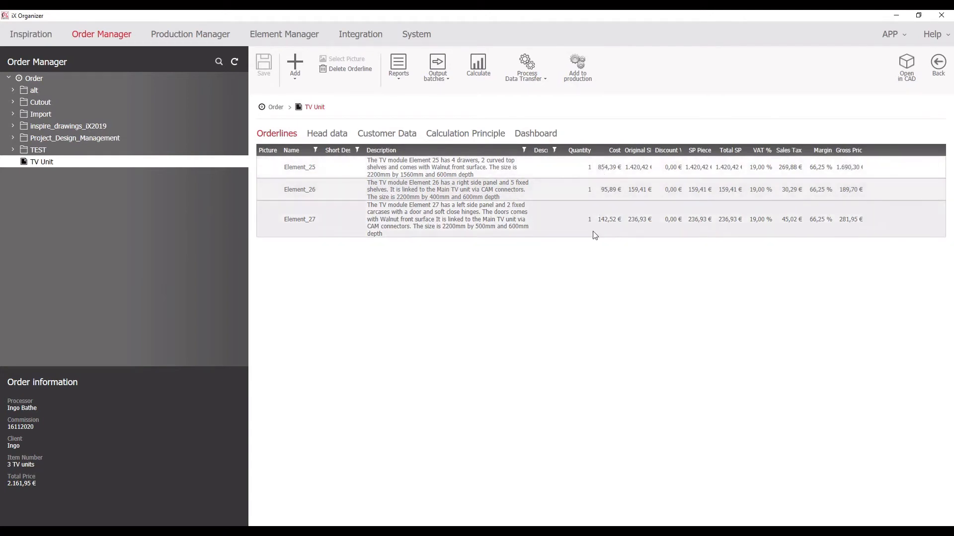
# Step: Generate the order's reports Quotation_title_image, QuantitySurvey, SF_Cuttinglist_CoreMaterial, PP_Orderlist_PurchParts_image and iX_Label_NCNO12_QRCode from its head data
pyautogui.click(327, 133)
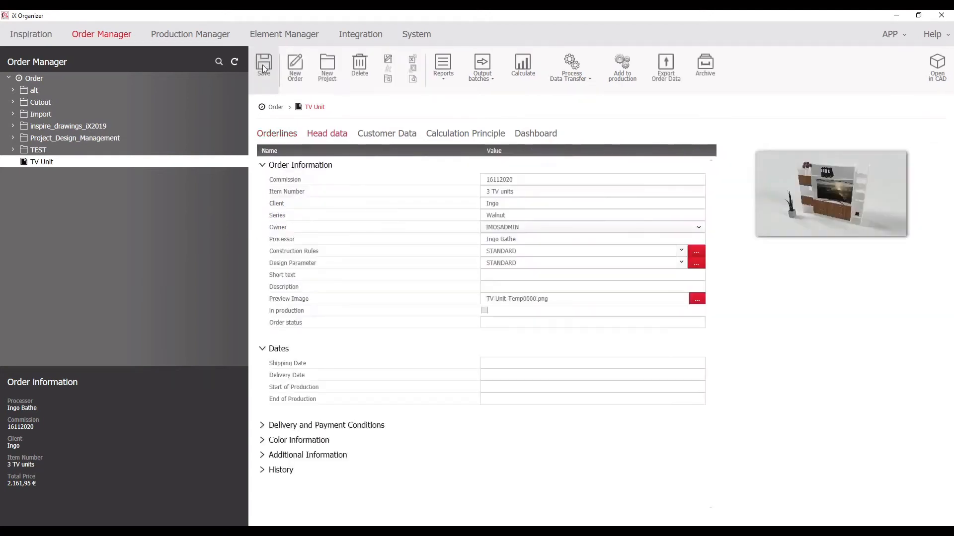
pyautogui.click(443, 77)
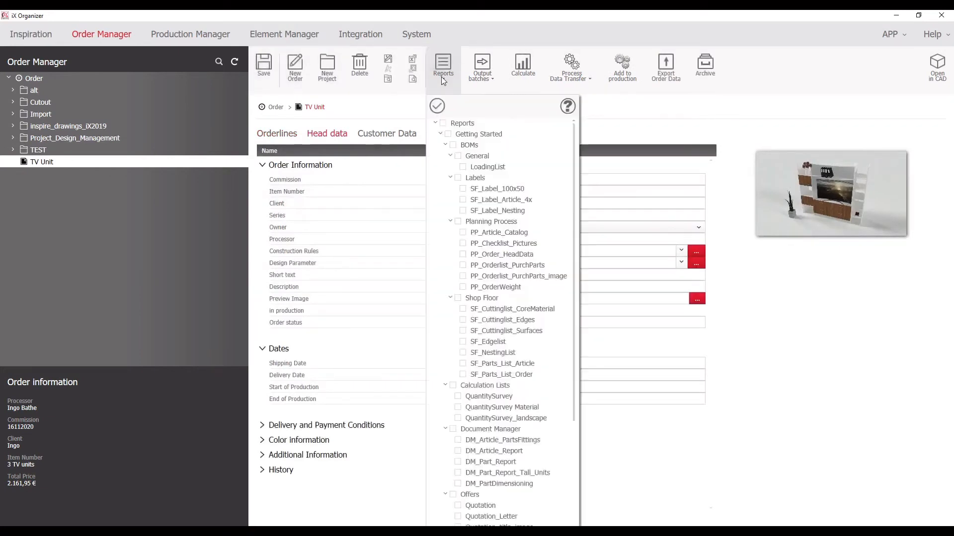
pyautogui.scroll(-5, 491, 298)
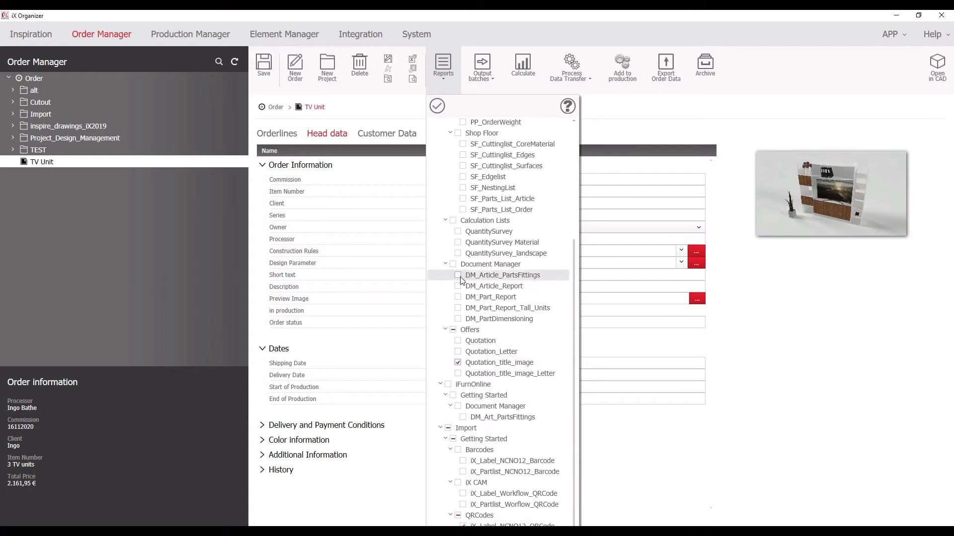
pyautogui.click(458, 232)
pyautogui.scroll(3, 462, 233)
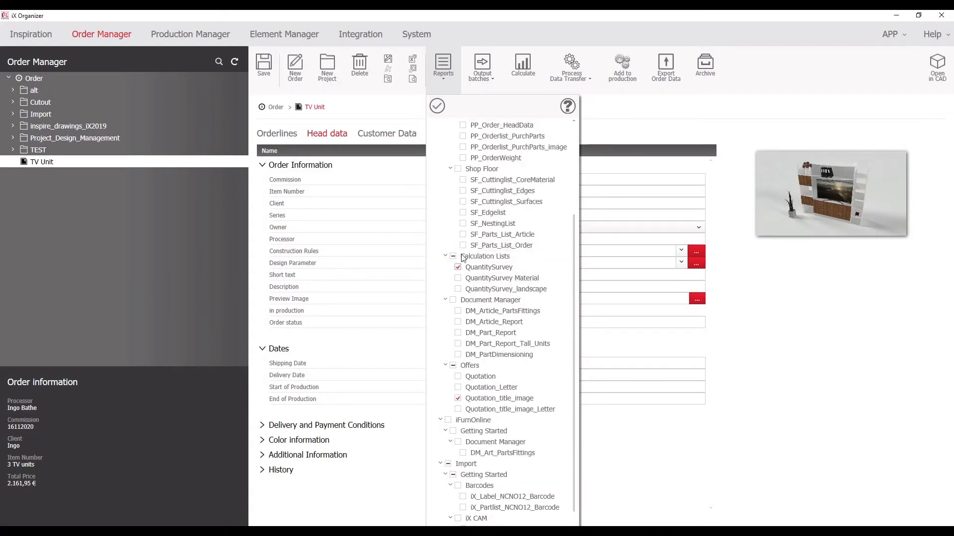
pyautogui.click(468, 214)
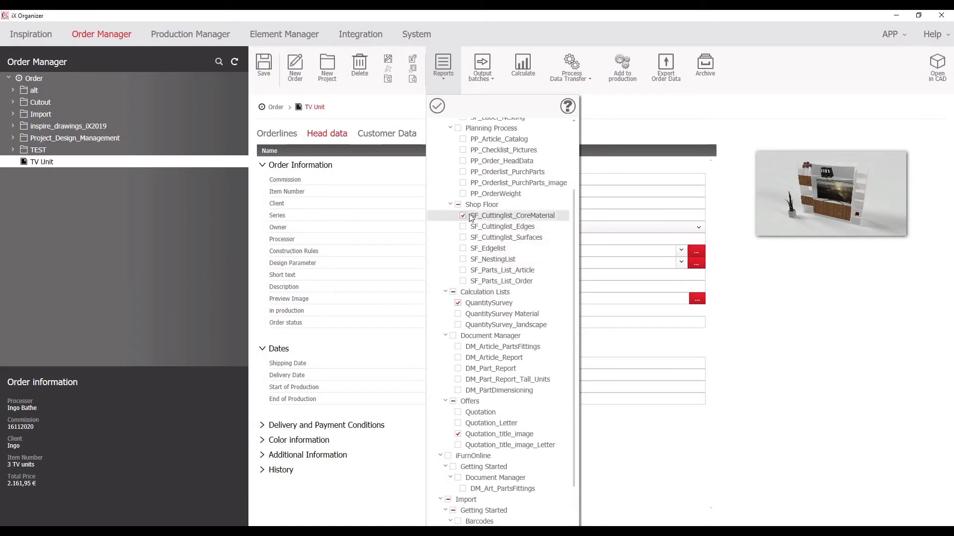
pyautogui.scroll(3, 468, 221)
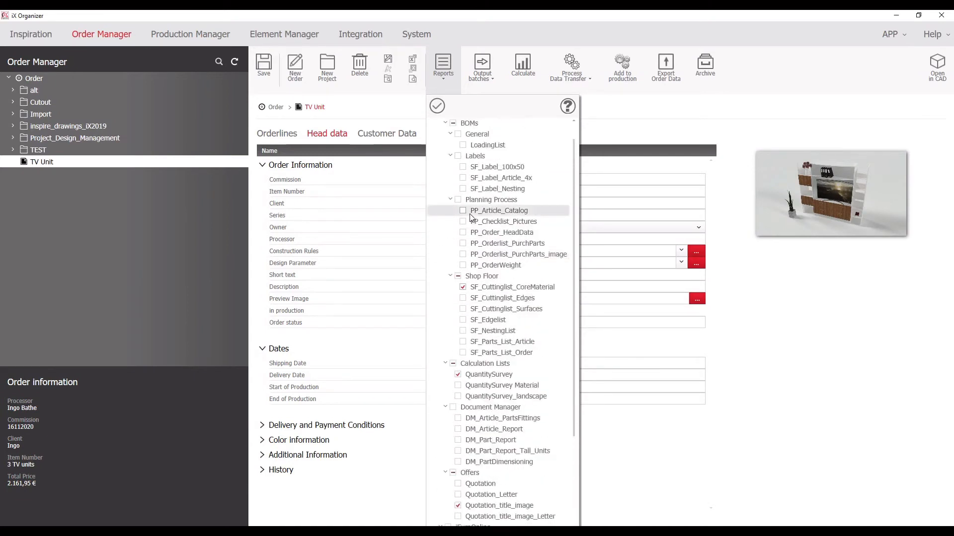
pyautogui.click(464, 254)
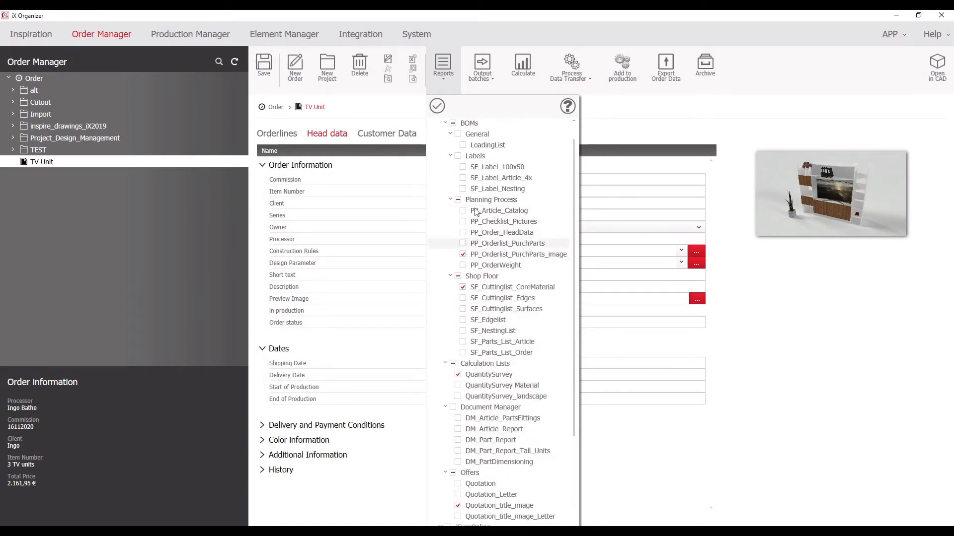
pyautogui.scroll(1, 471, 212)
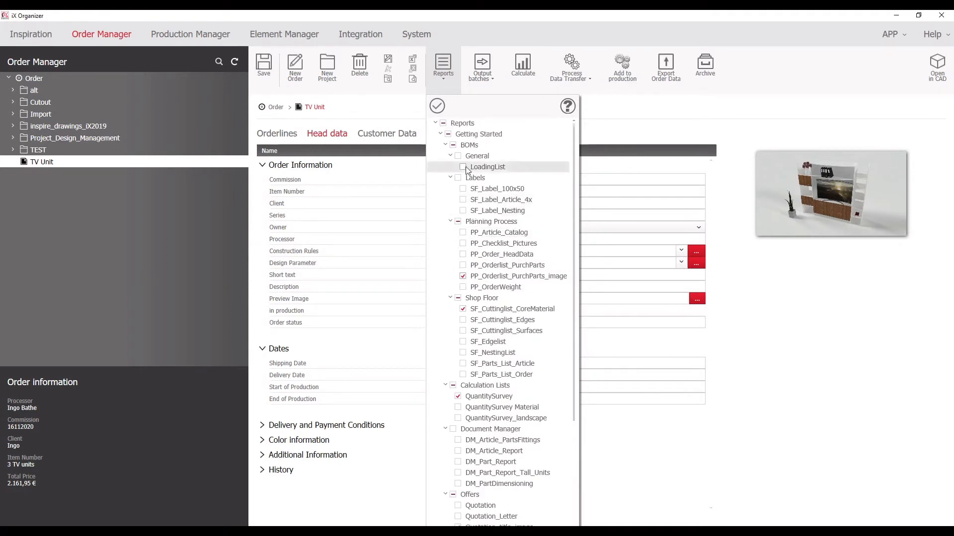
pyautogui.click(437, 109)
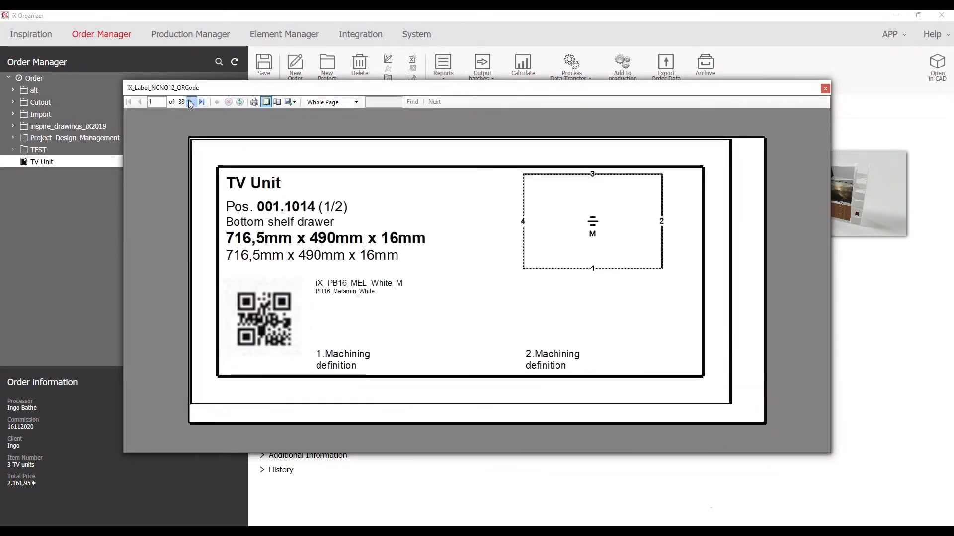
# Step: Look through the QR-code part labels in the iX_Label_NCNO12_QRCode report up to page 15, checking part dimensions, materials and edges
pyautogui.click(190, 102)
pyautogui.click(191, 102)
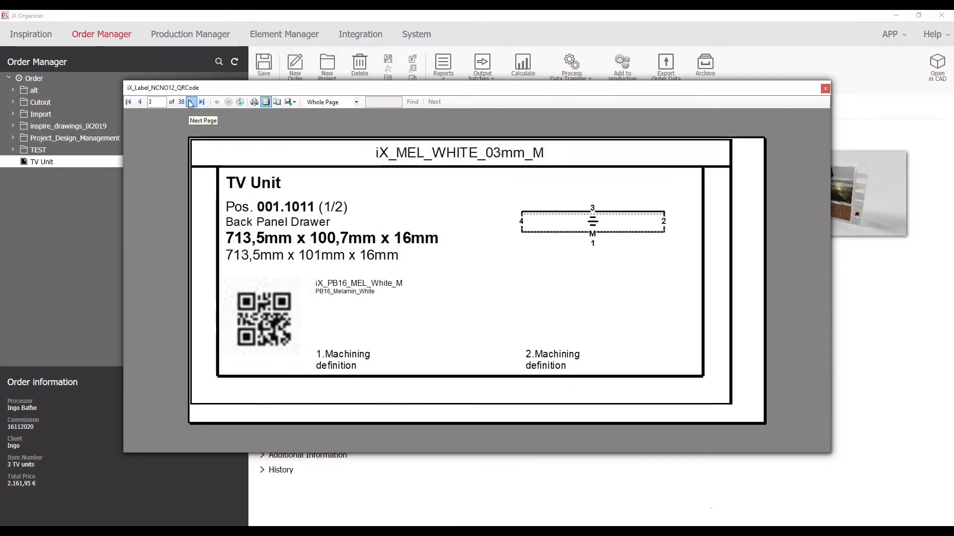
pyautogui.click(190, 102)
pyautogui.click(190, 102)
pyautogui.click(191, 102)
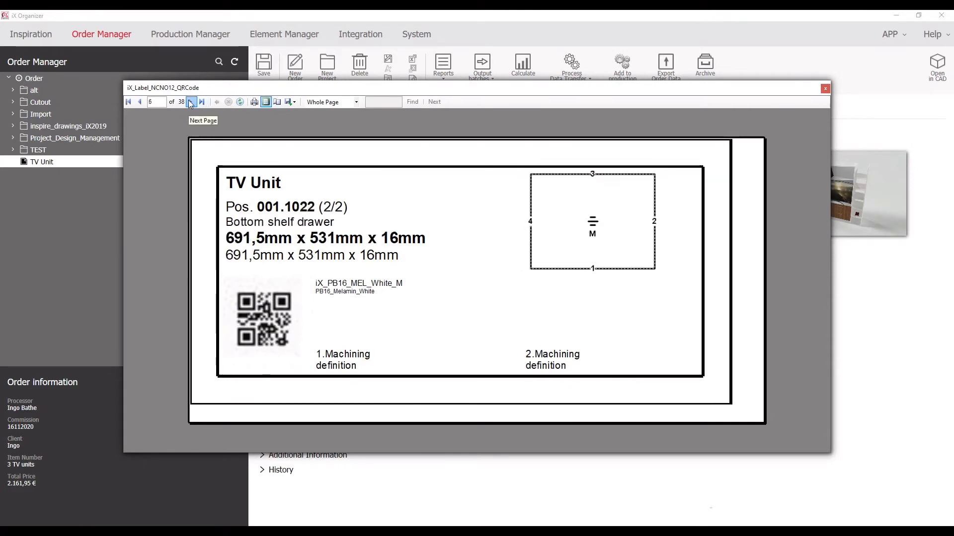
pyautogui.click(191, 102)
pyautogui.click(190, 103)
pyautogui.click(190, 103)
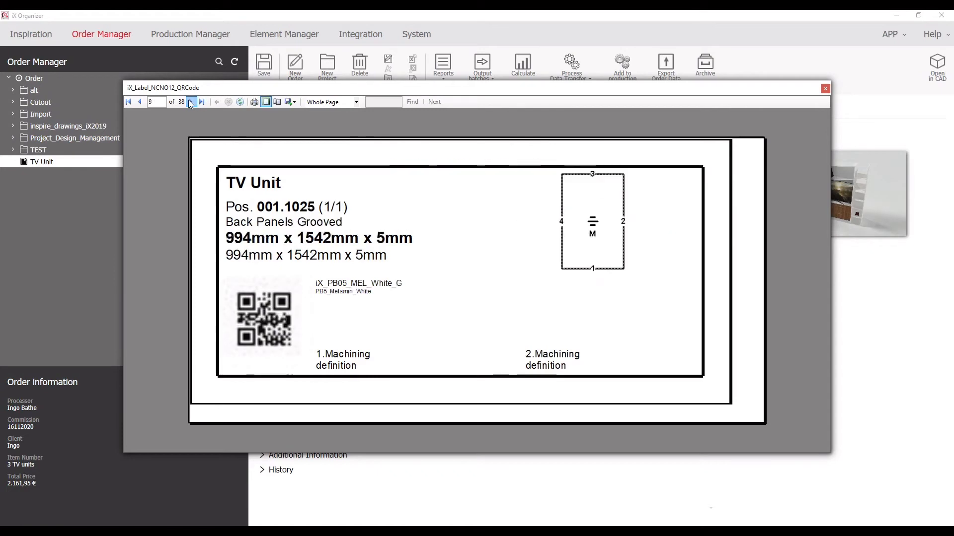
pyautogui.click(191, 102)
pyautogui.click(190, 102)
pyautogui.click(190, 102)
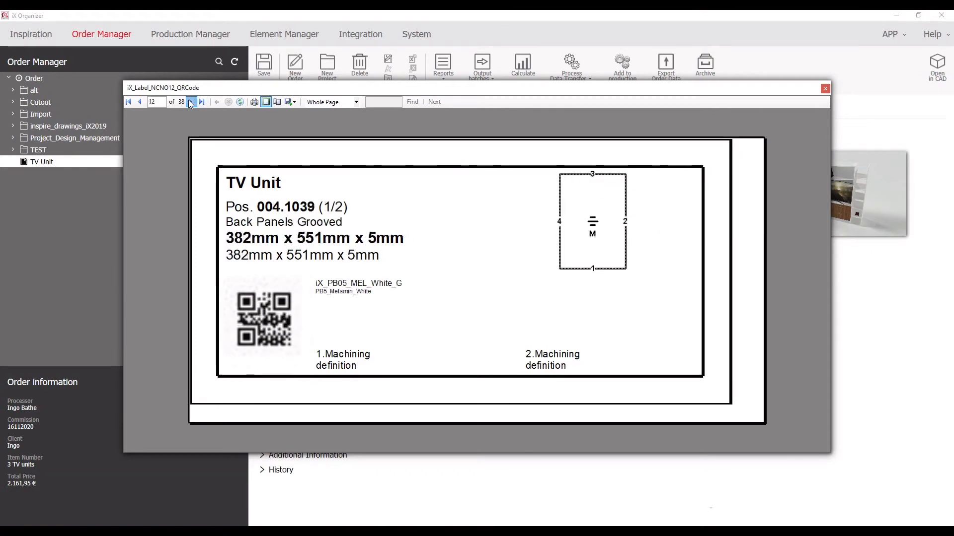
pyautogui.click(190, 103)
pyautogui.click(190, 102)
pyautogui.click(190, 102)
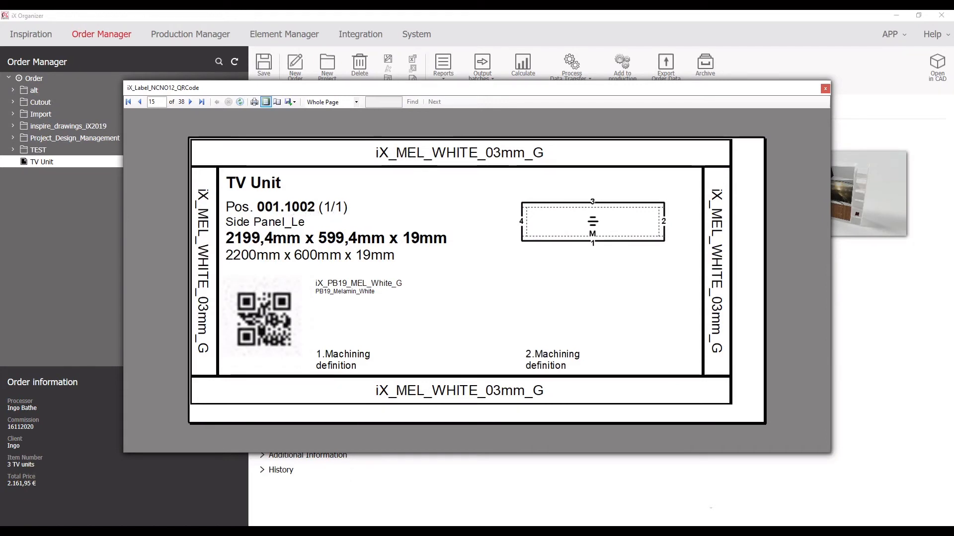
# Step: In File Explorer, open the CNC program P500_1002_1.mpr from the TV Unit order's PXM, Homag_CENTATEQ_P500, Homag_Edge_After folder
pyautogui.click(317, 531)
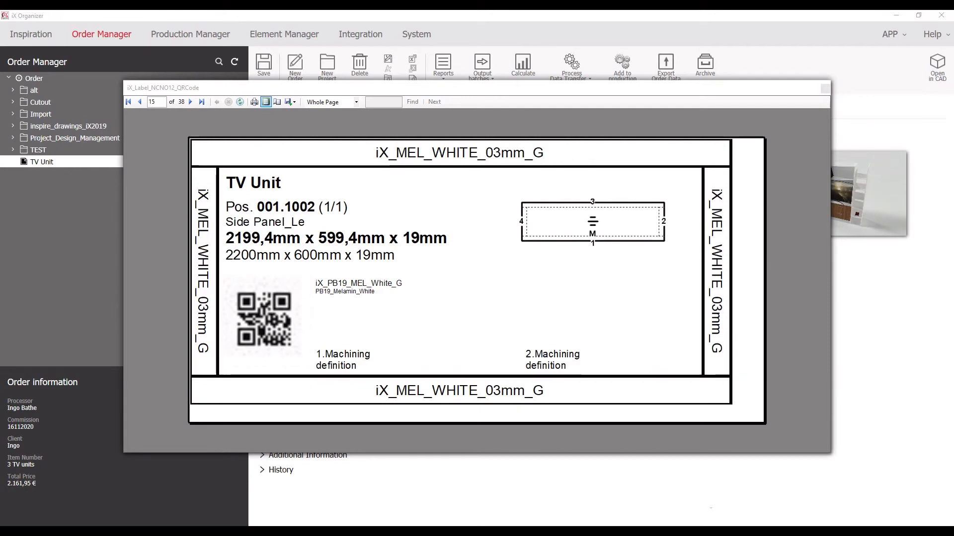
pyautogui.moveTo(0, 238); pyautogui.dragTo(447, 79)
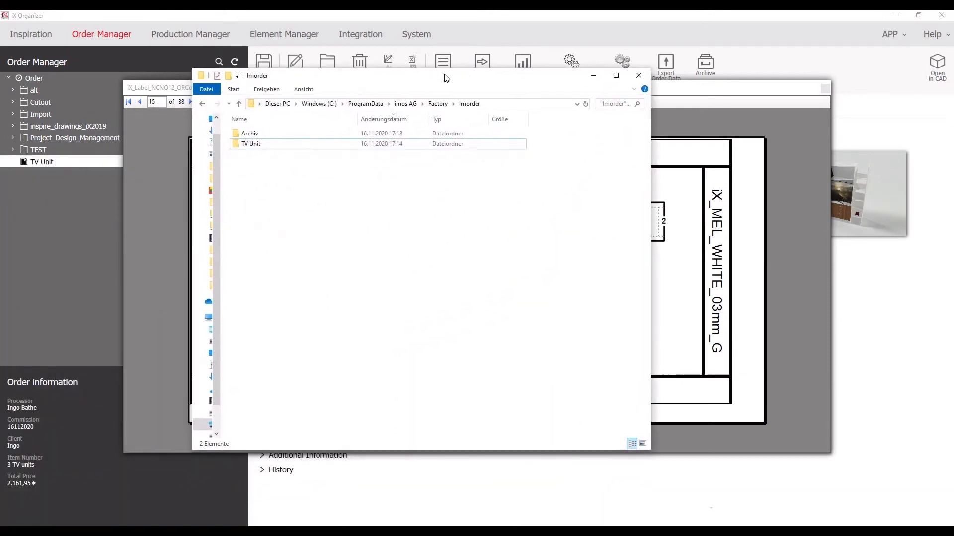
pyautogui.doubleClick(250, 145)
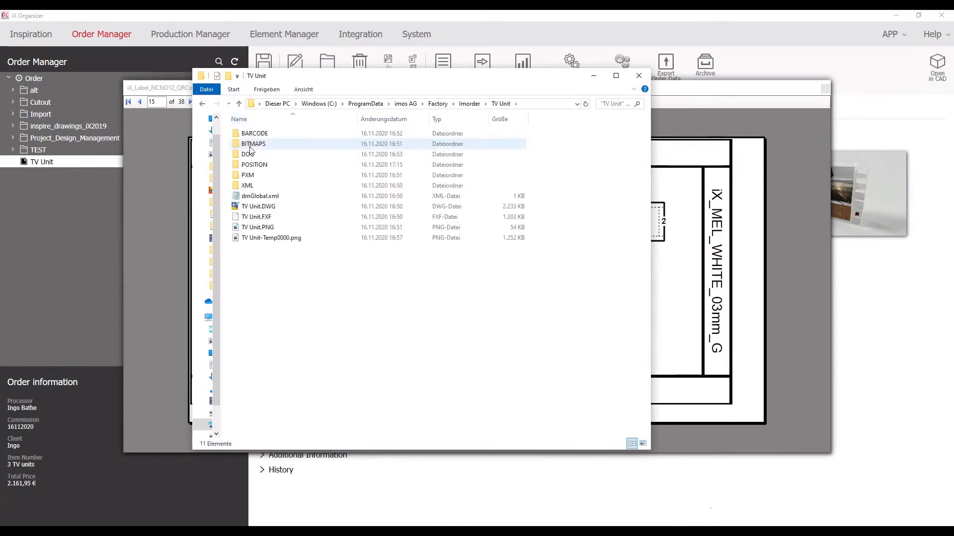
pyautogui.doubleClick(249, 176)
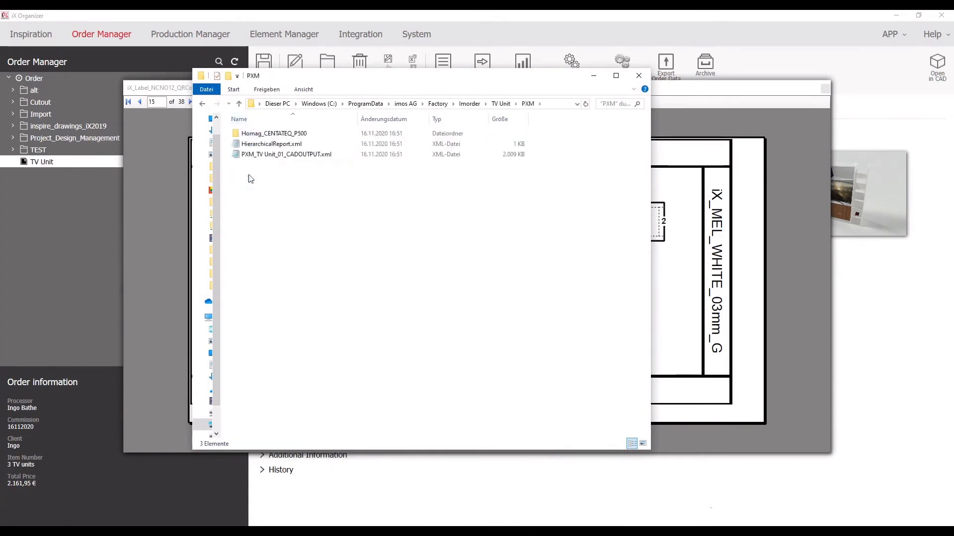
pyautogui.doubleClick(255, 134)
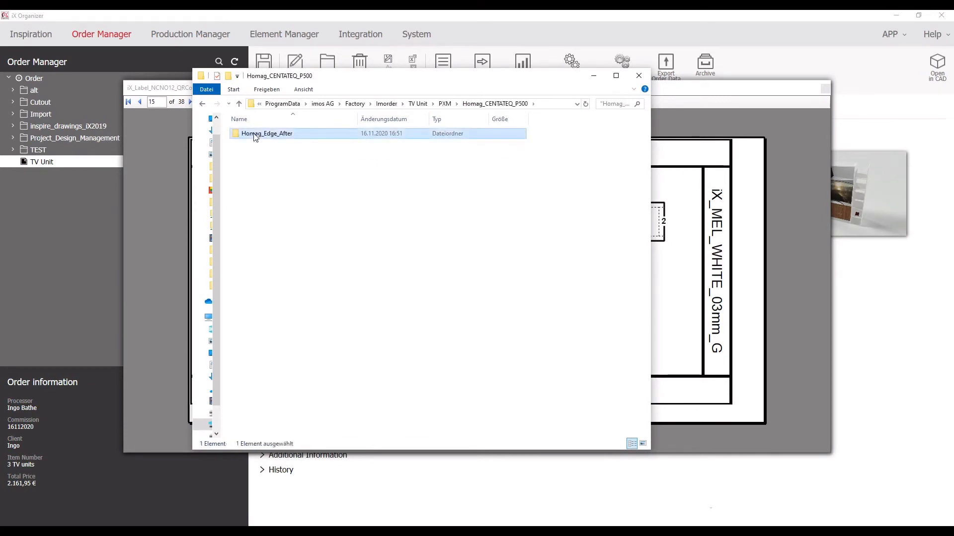
pyautogui.doubleClick(254, 134)
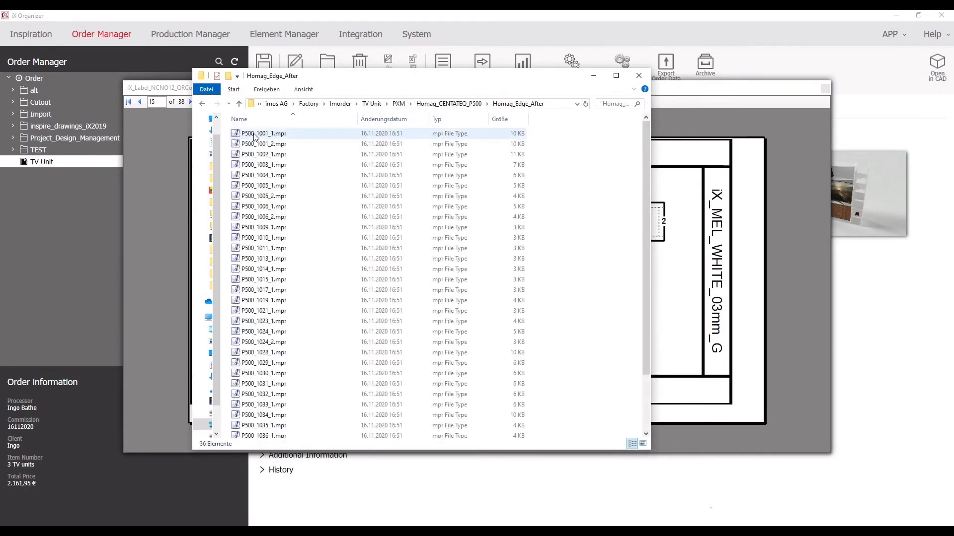
pyautogui.doubleClick(268, 155)
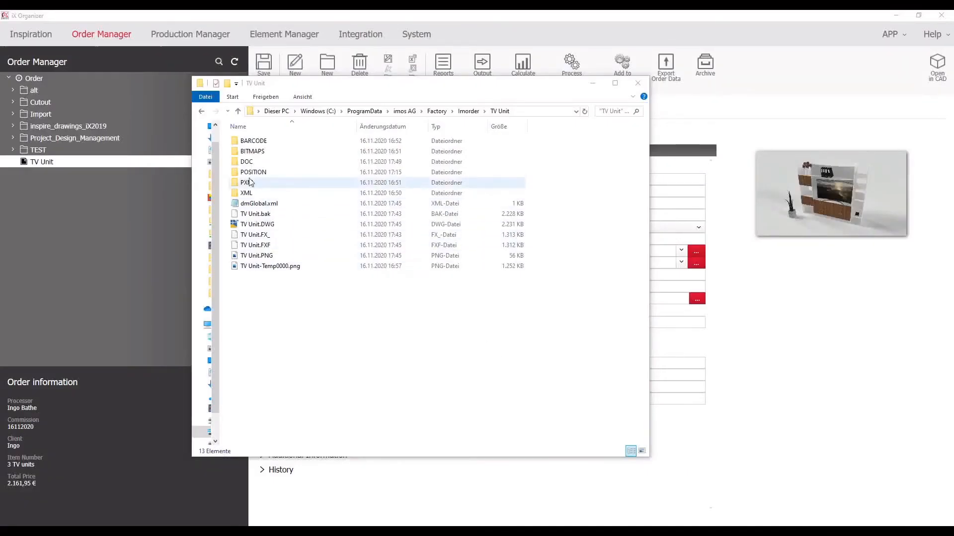
# Step: Open the drawing PDF TV Unit_MSPDF_ArtInfoPartDim_Render.pdf from the TV Unit order's DOC folder
pyautogui.doubleClick(247, 162)
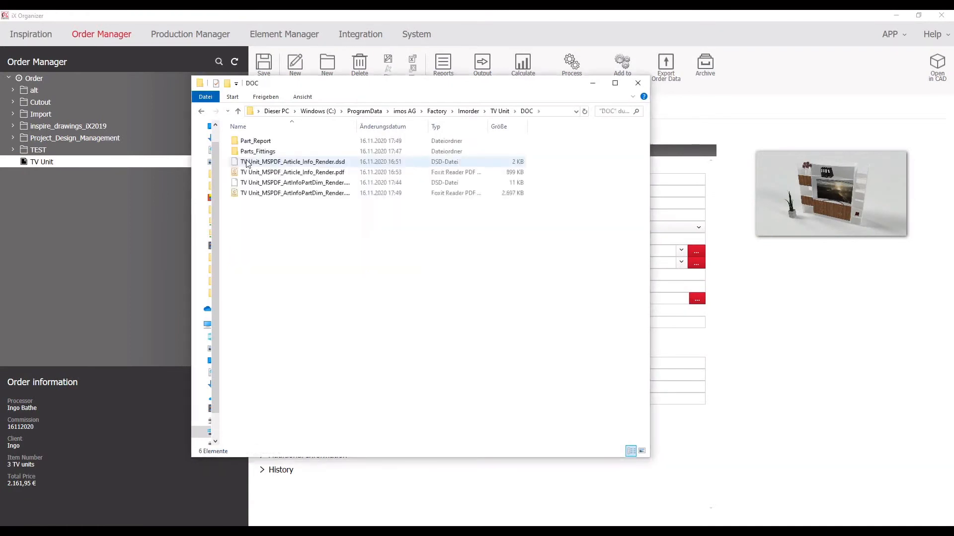
pyautogui.click(260, 194)
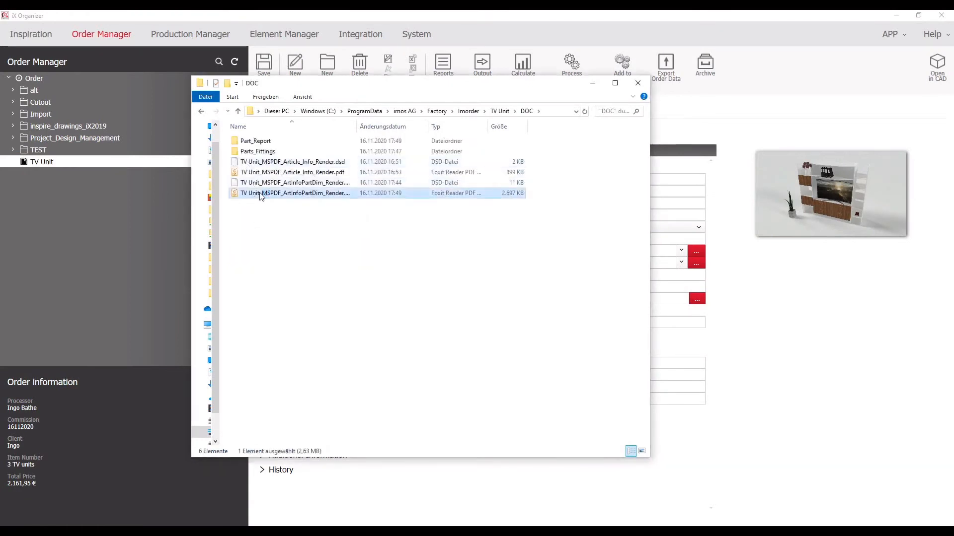
pyautogui.doubleClick(261, 193)
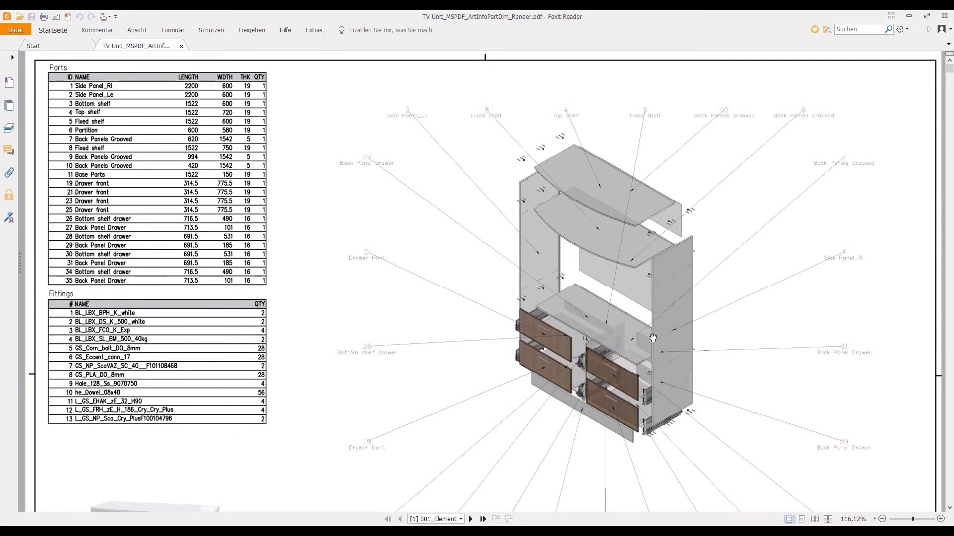
# Step: Examine the PDF's exploded view, parts and fittings lists and dimensioned part drawings of the first element, up to the second element's exploded view
pyautogui.scroll(-6, 653, 338)
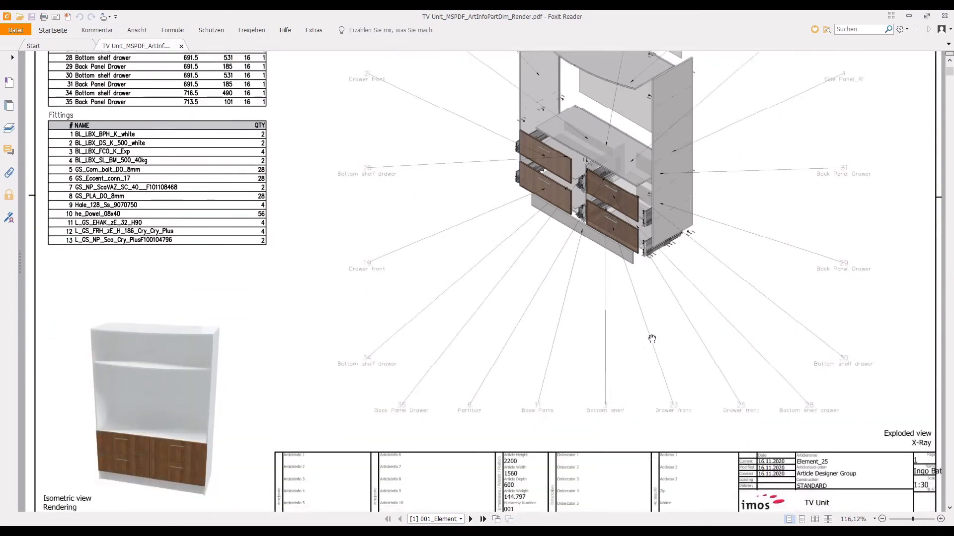
pyautogui.scroll(-1, 651, 339)
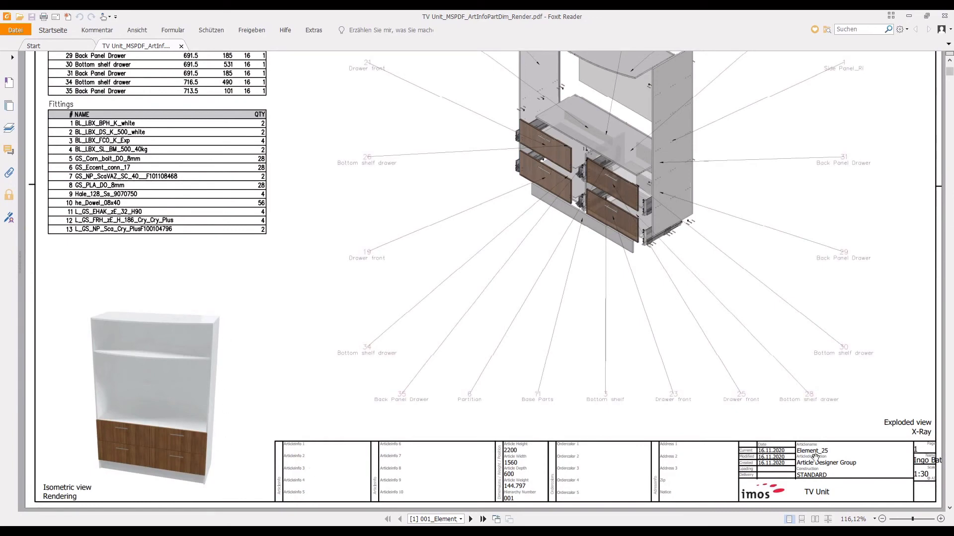
pyautogui.scroll(-2, 779, 432)
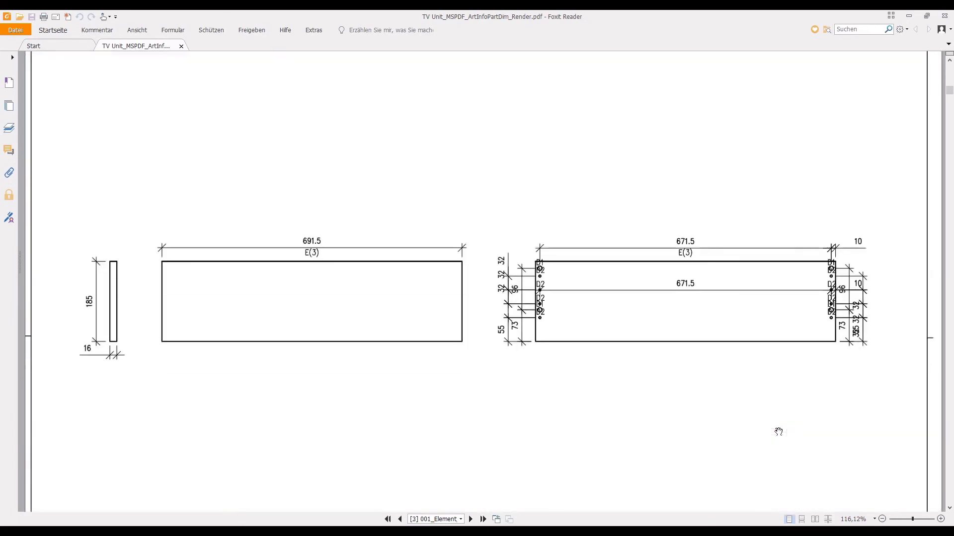
pyautogui.scroll(-4, 779, 432)
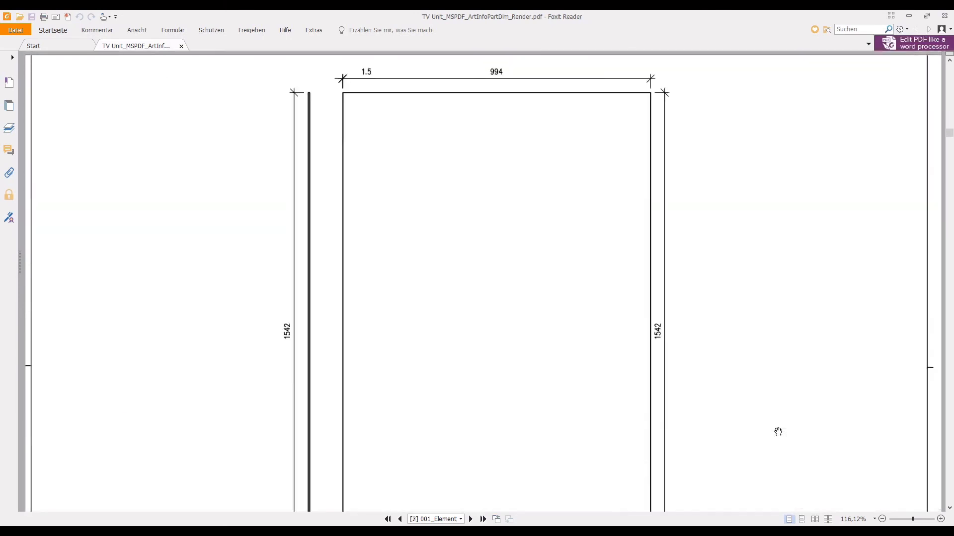
pyautogui.scroll(-4, 778, 432)
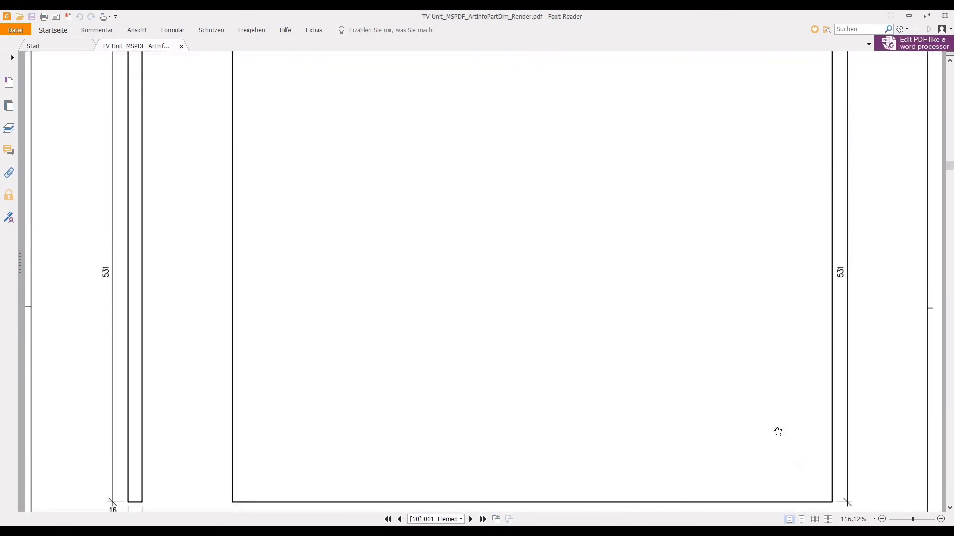
pyautogui.scroll(-4, 778, 432)
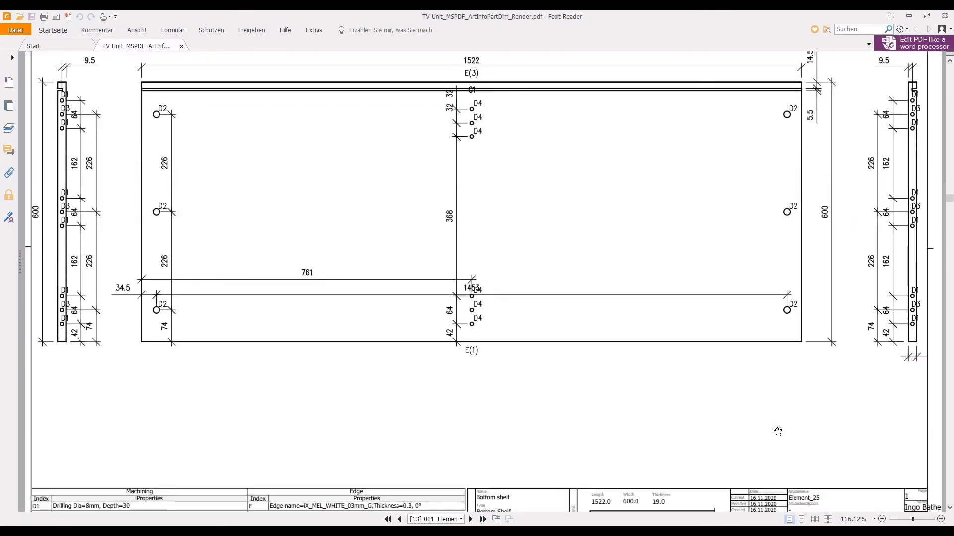
pyautogui.scroll(-4, 778, 433)
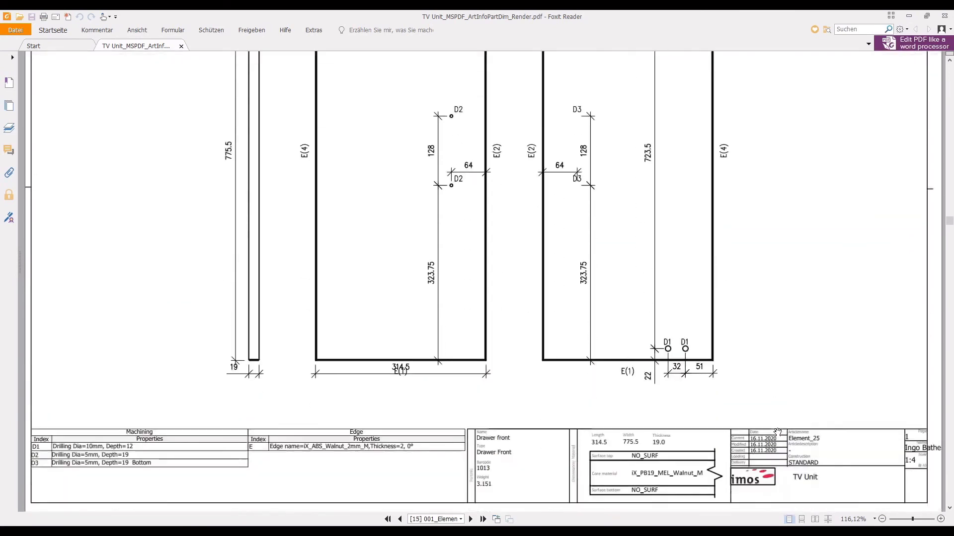
pyautogui.scroll(-5, 778, 432)
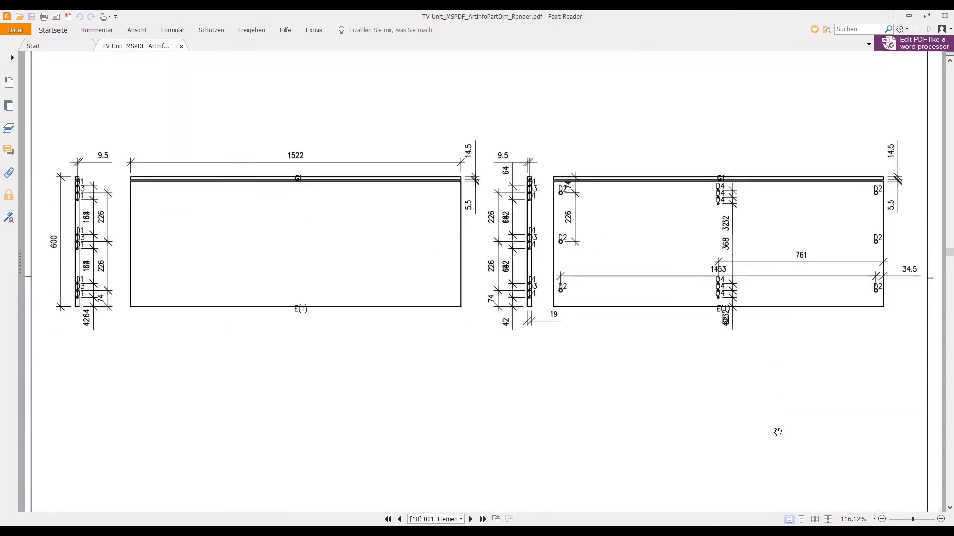
pyautogui.scroll(-4, 778, 432)
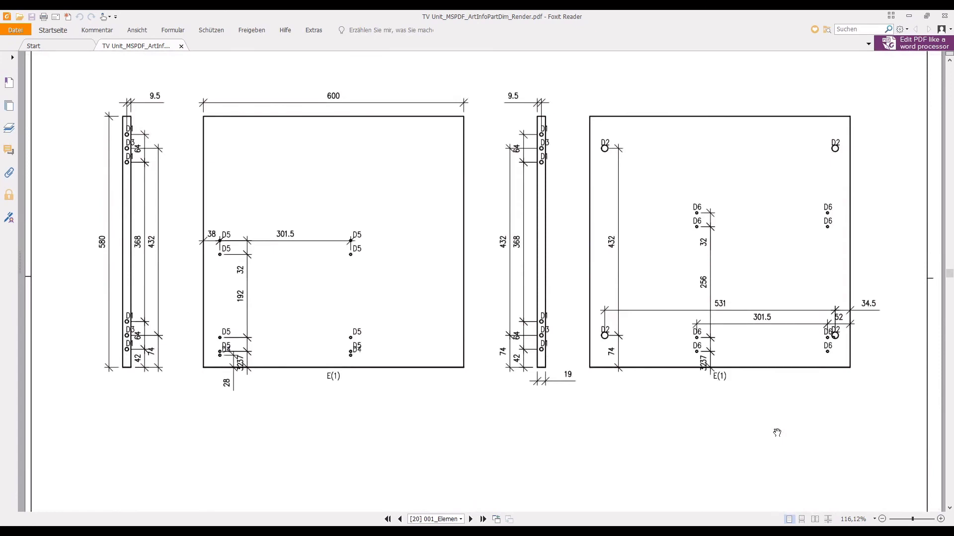
pyautogui.scroll(-4, 777, 433)
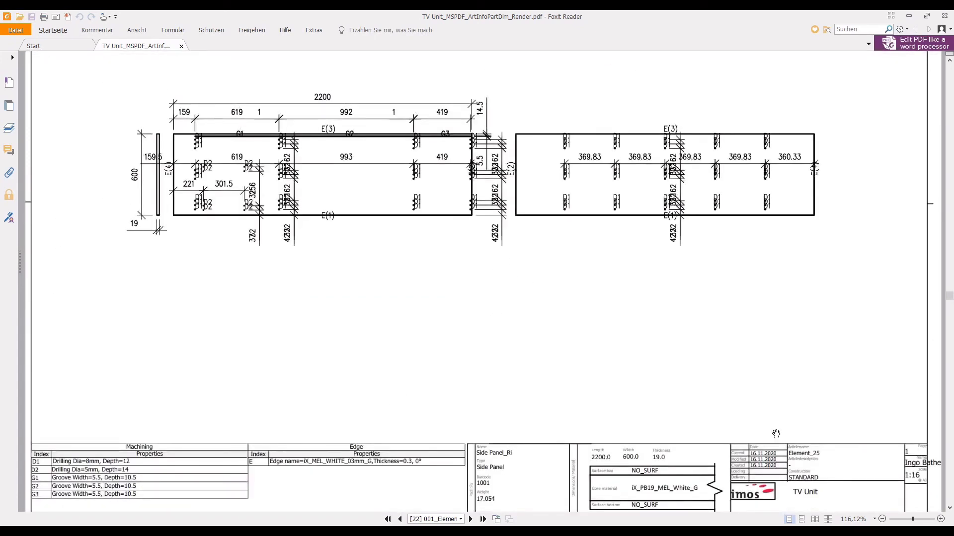
pyautogui.scroll(-5, 558, 451)
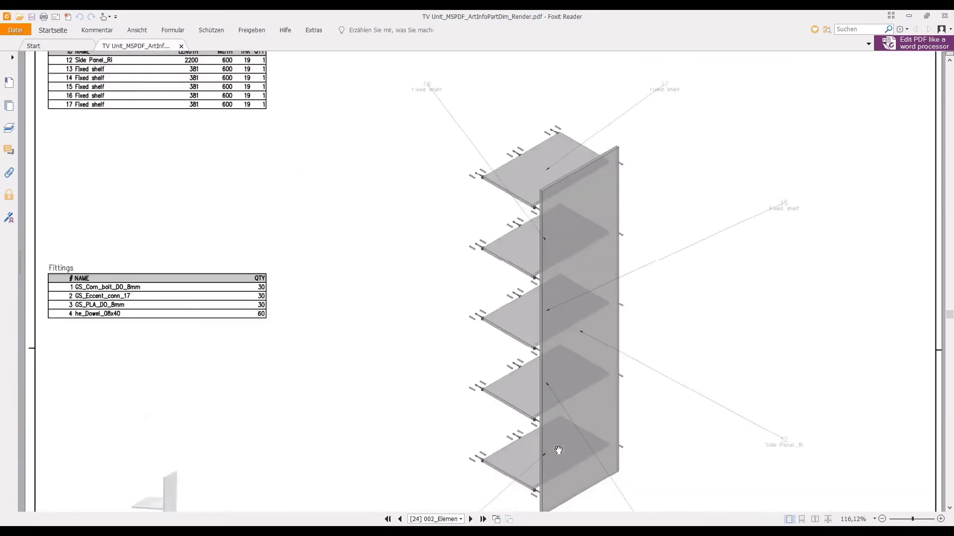
# Step: Examine the exploded views, parts and fittings lists and dimensioned part drawings of Element_26 and Element_27, and close the PDF
pyautogui.scroll(-2, 558, 450)
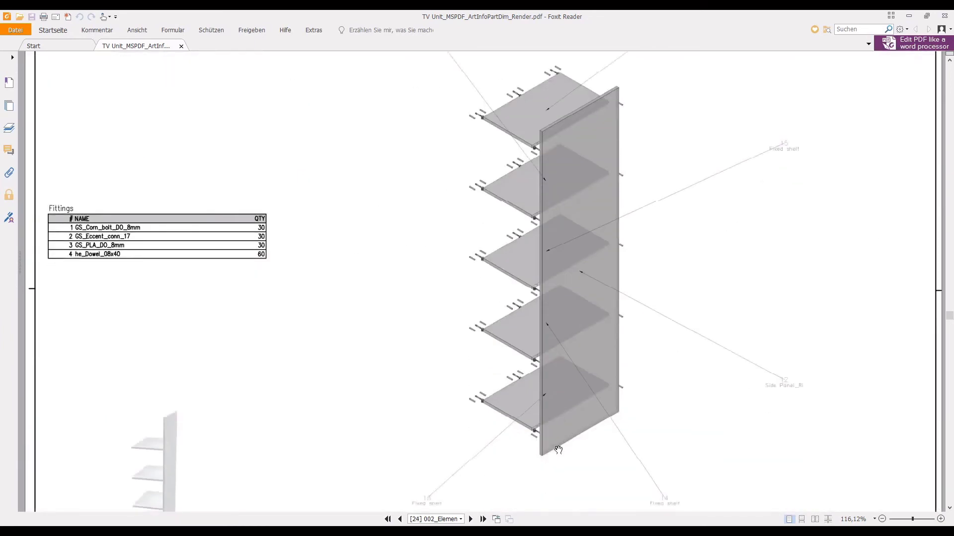
pyautogui.scroll(6, 559, 451)
pyautogui.scroll(-5, 558, 450)
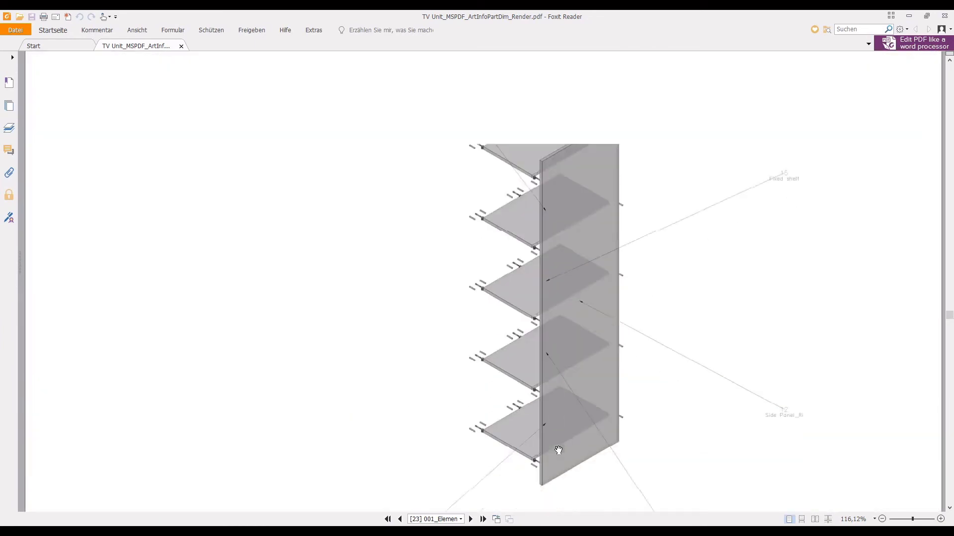
pyautogui.keyDown('ctrl'); pyautogui.scroll(-3, 558, 450); pyautogui.keyUp('ctrl')
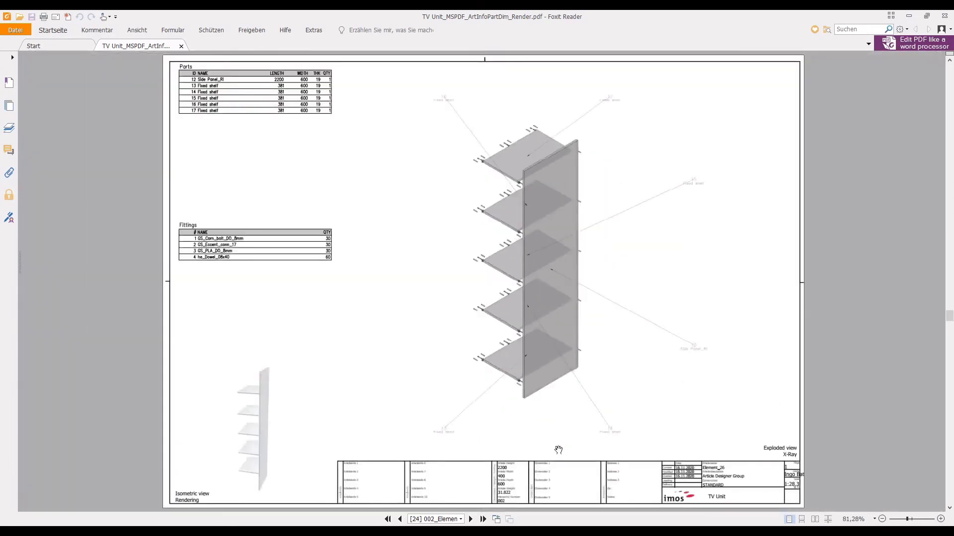
pyautogui.scroll(-15, 558, 451)
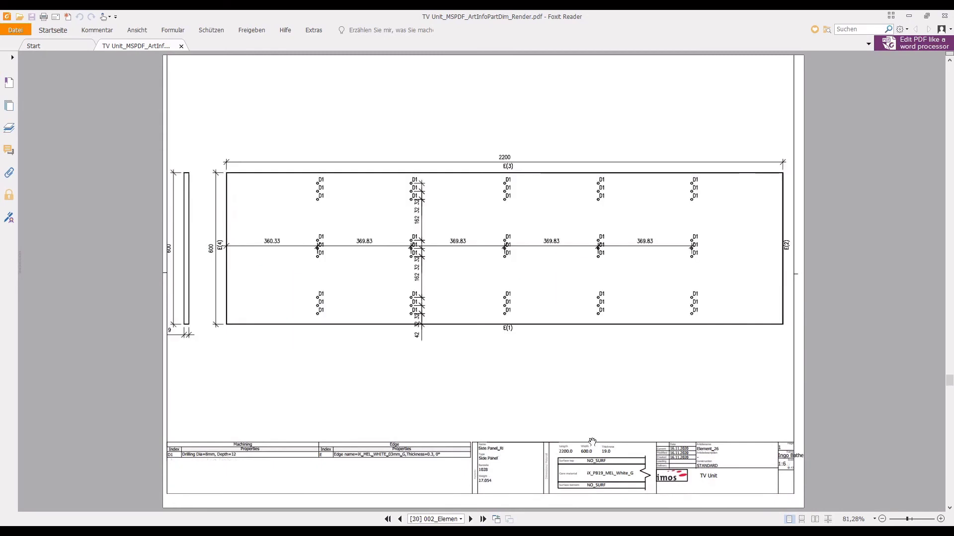
pyautogui.scroll(-5, 592, 442)
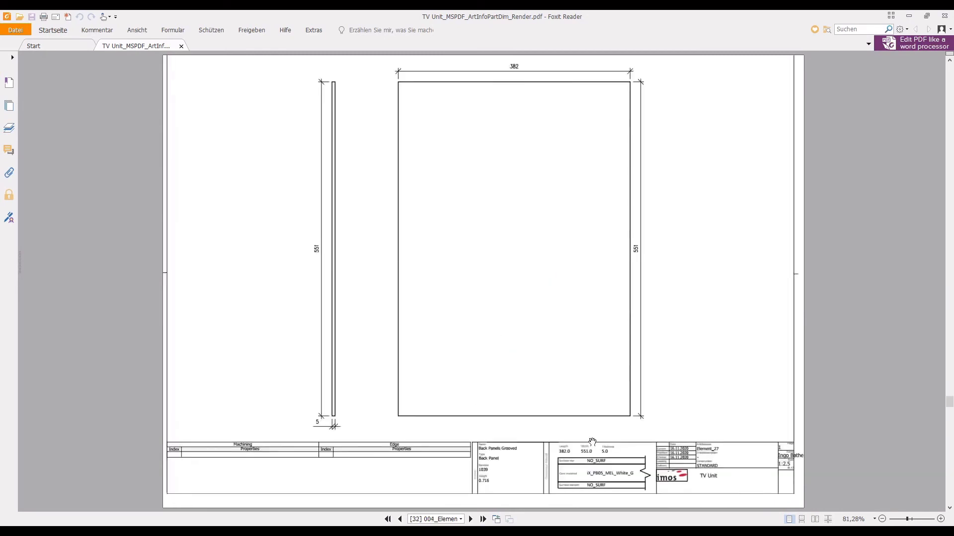
pyautogui.scroll(3, 592, 442)
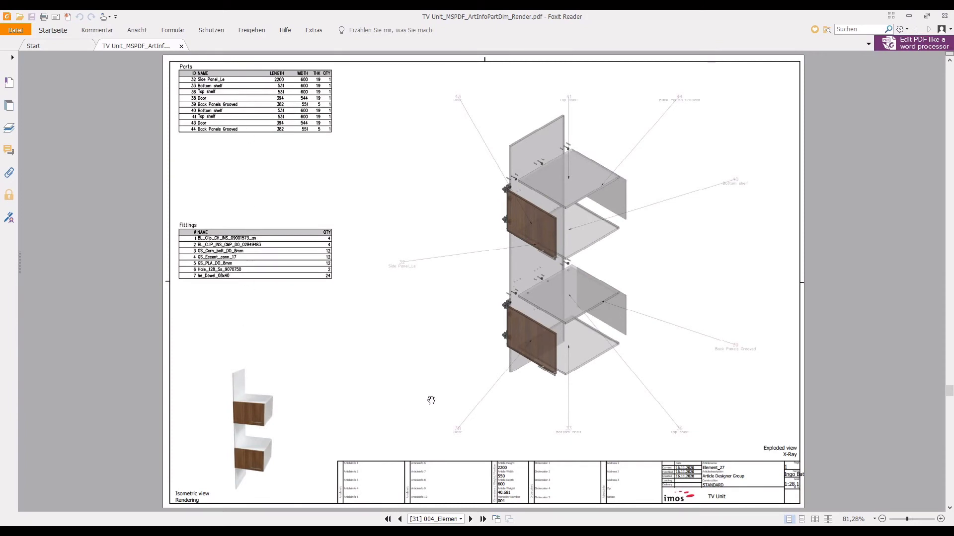
pyautogui.scroll(-10, 431, 399)
pyautogui.scroll(-12, 433, 400)
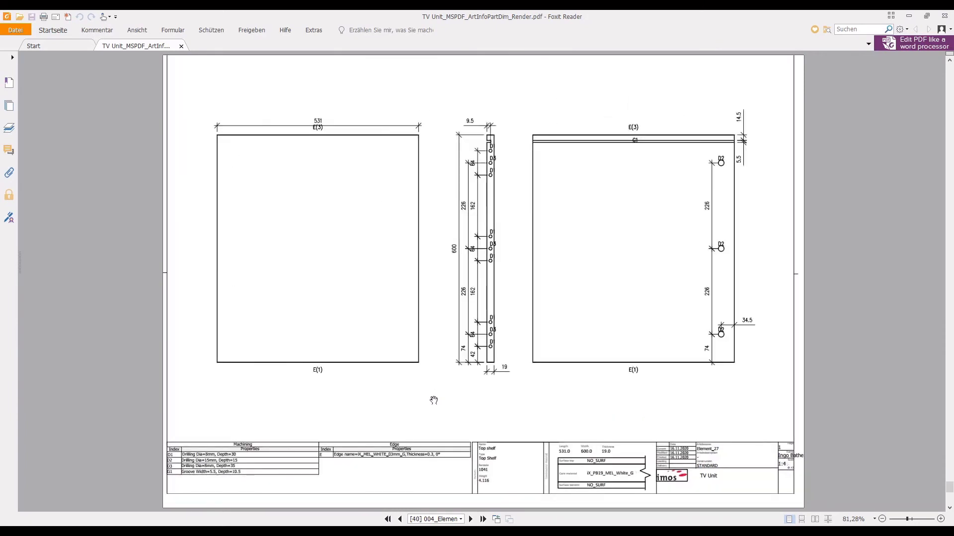
pyautogui.scroll(5, 433, 400)
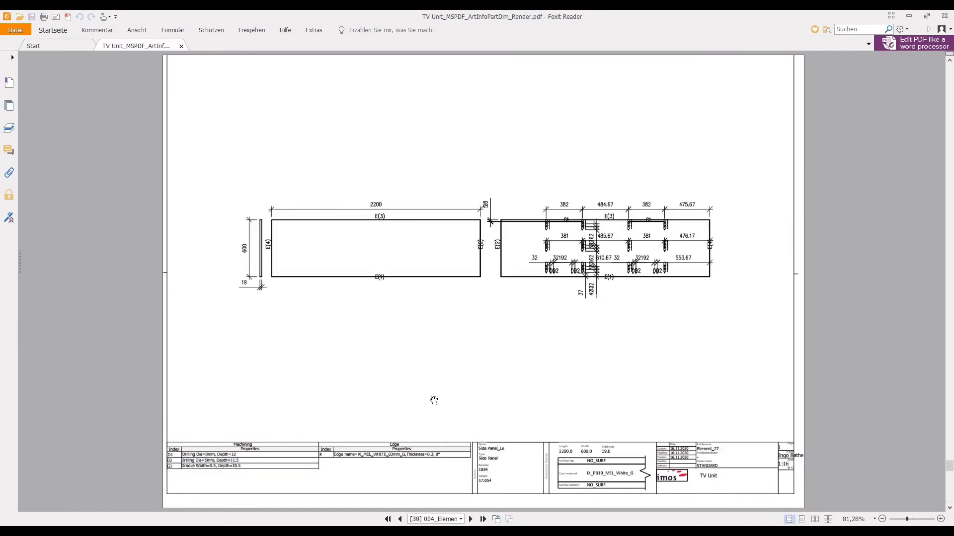
pyautogui.scroll(1, 433, 400)
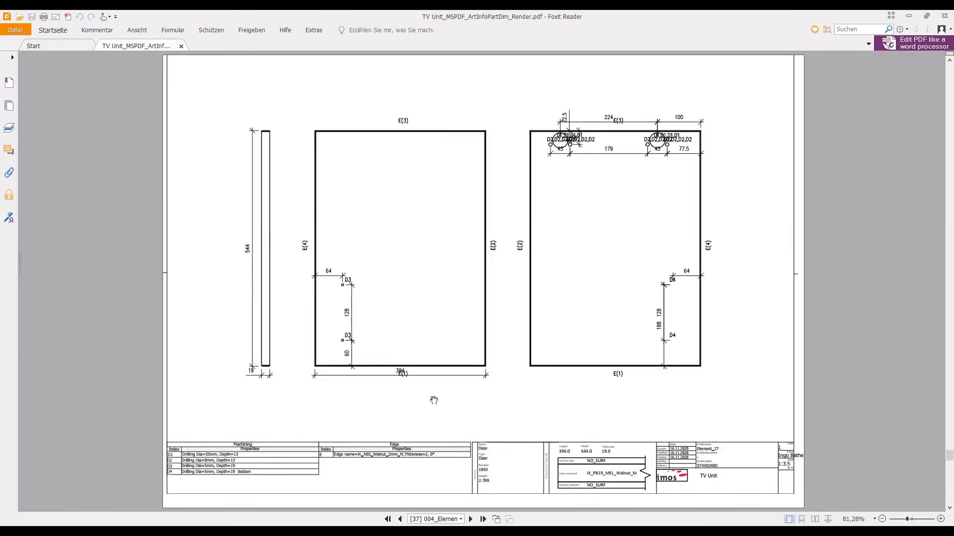
pyautogui.scroll(1, 433, 400)
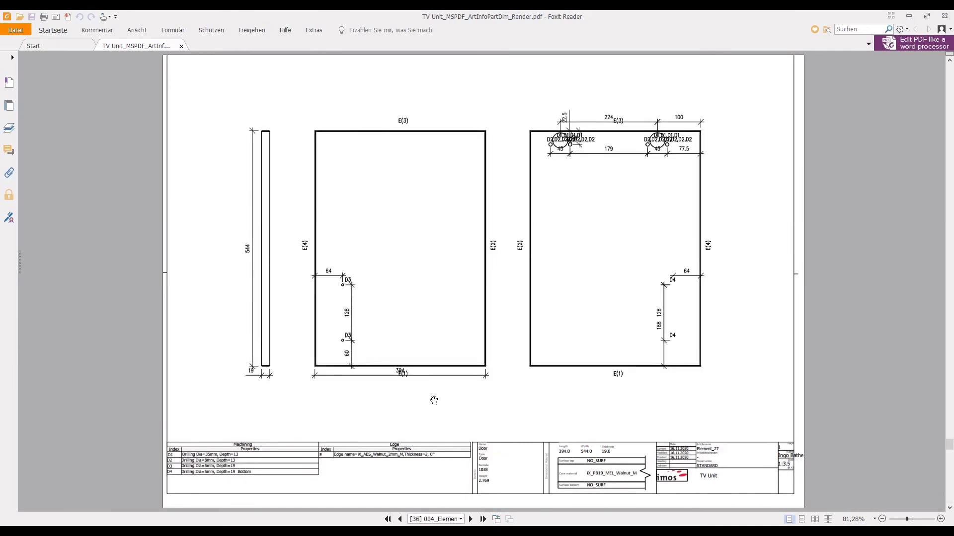
pyautogui.click(948, 17)
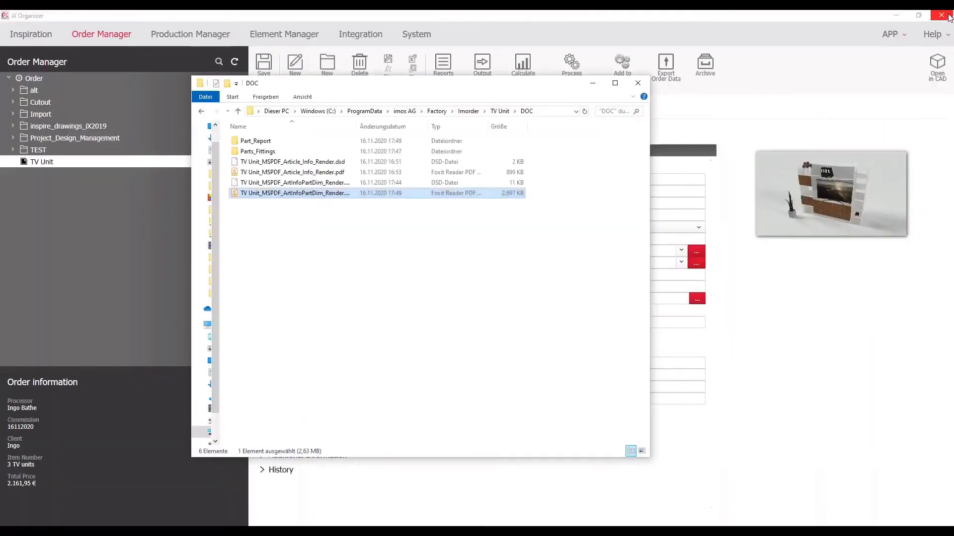
# Step: Open the element overview image 49153.png from the Part_Report, 49153_Element_25 folder
pyautogui.click(269, 142)
pyautogui.doubleClick(269, 142)
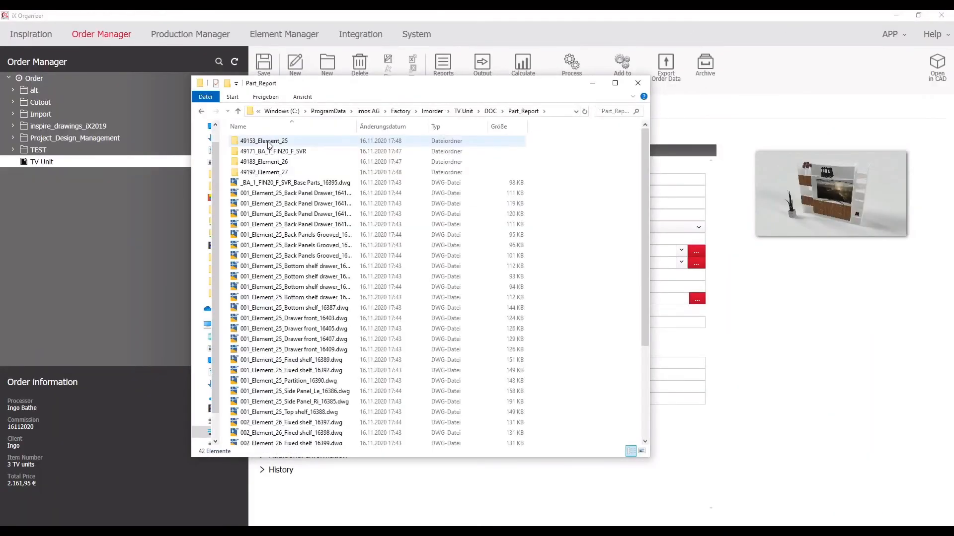
pyautogui.doubleClick(269, 142)
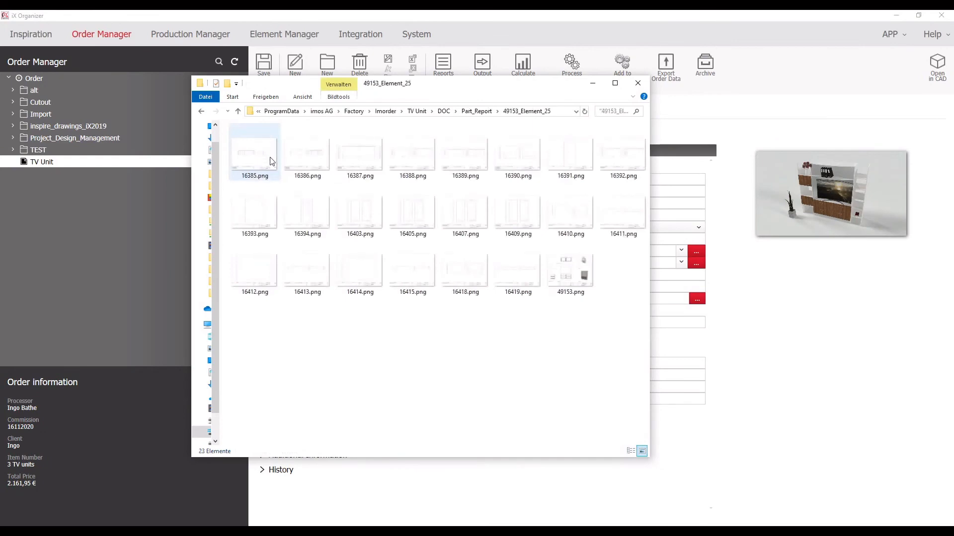
pyautogui.doubleClick(562, 273)
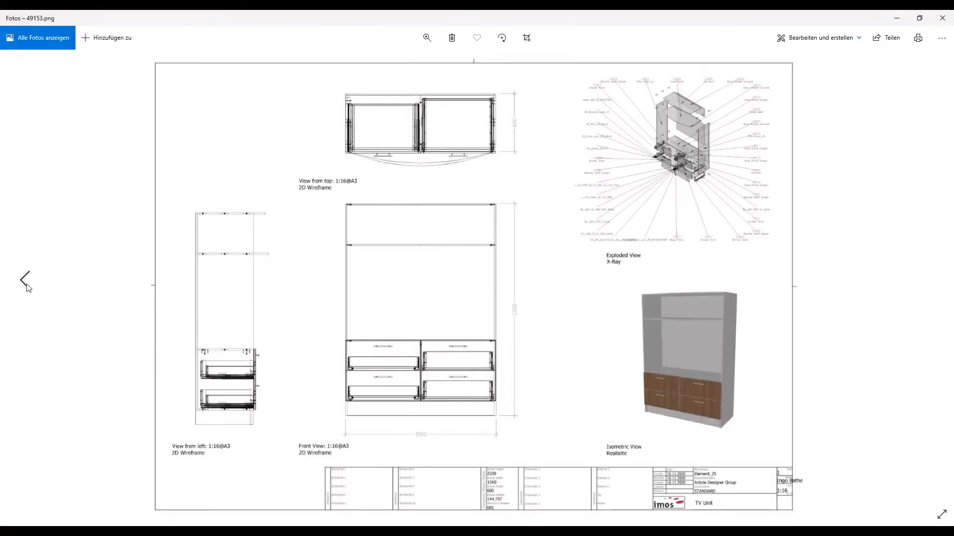
# Step: Look back through the Element_25 part drawing images as far as the side panel in 16386.png, and close the image viewer and the folder
pyautogui.click(26, 280)
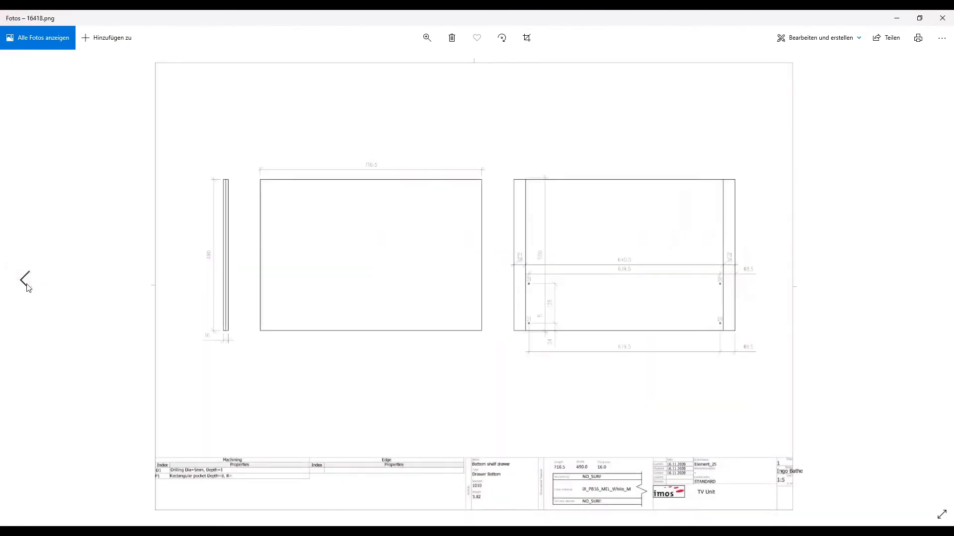
pyautogui.click(27, 288)
pyautogui.click(27, 287)
pyautogui.click(28, 287)
pyautogui.click(28, 287)
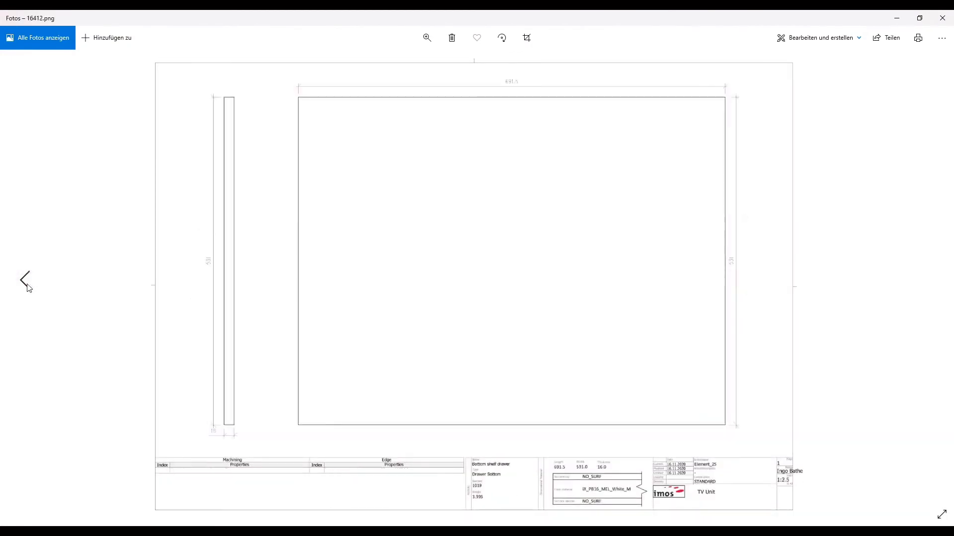
pyautogui.click(27, 288)
pyautogui.click(27, 287)
pyautogui.click(27, 287)
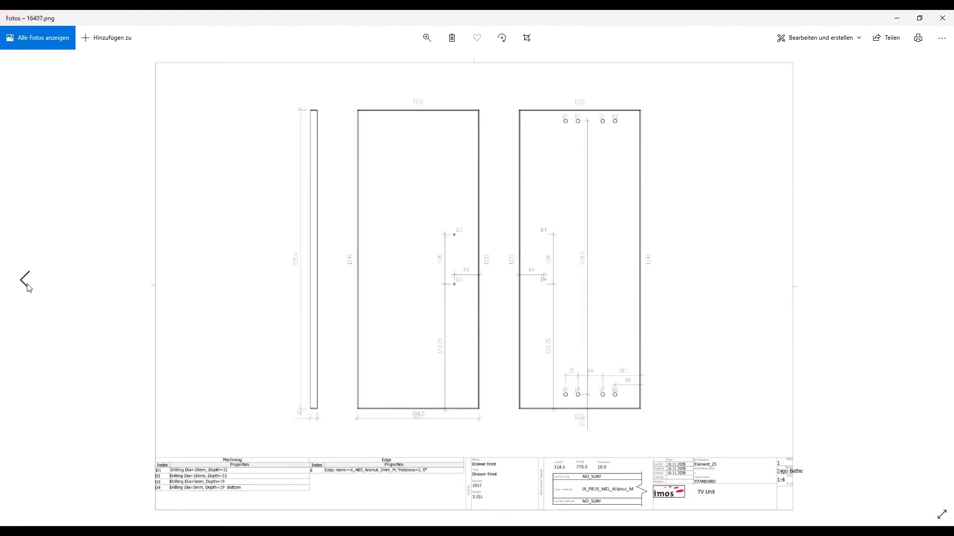
pyautogui.click(27, 287)
pyautogui.click(27, 287)
pyautogui.click(27, 287)
pyautogui.click(28, 287)
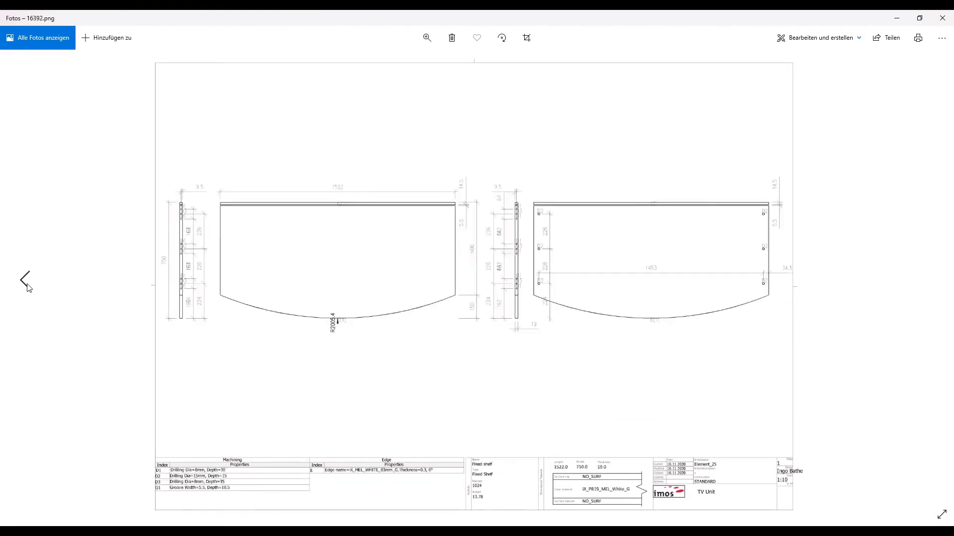
pyautogui.click(28, 287)
pyautogui.click(27, 287)
pyautogui.click(28, 288)
pyautogui.click(27, 287)
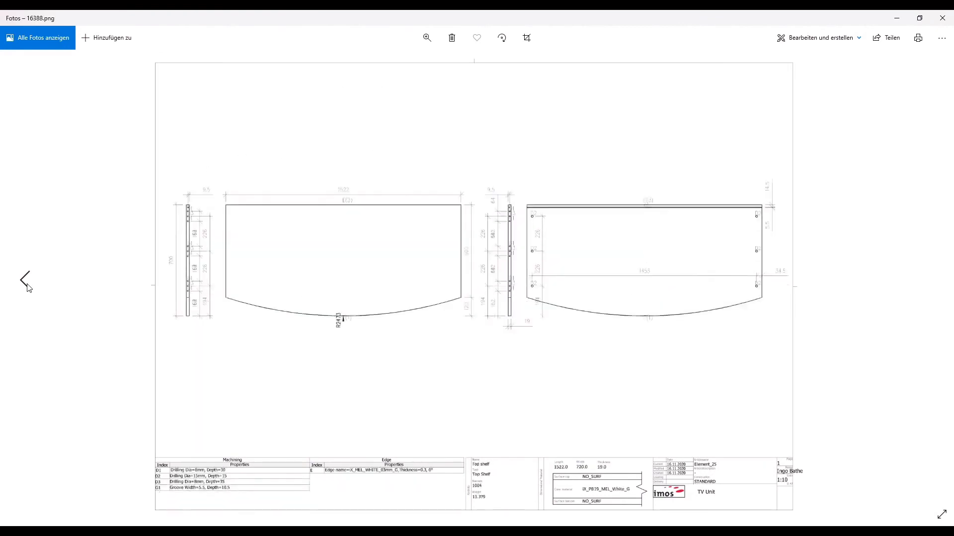
pyautogui.click(28, 287)
pyautogui.click(27, 287)
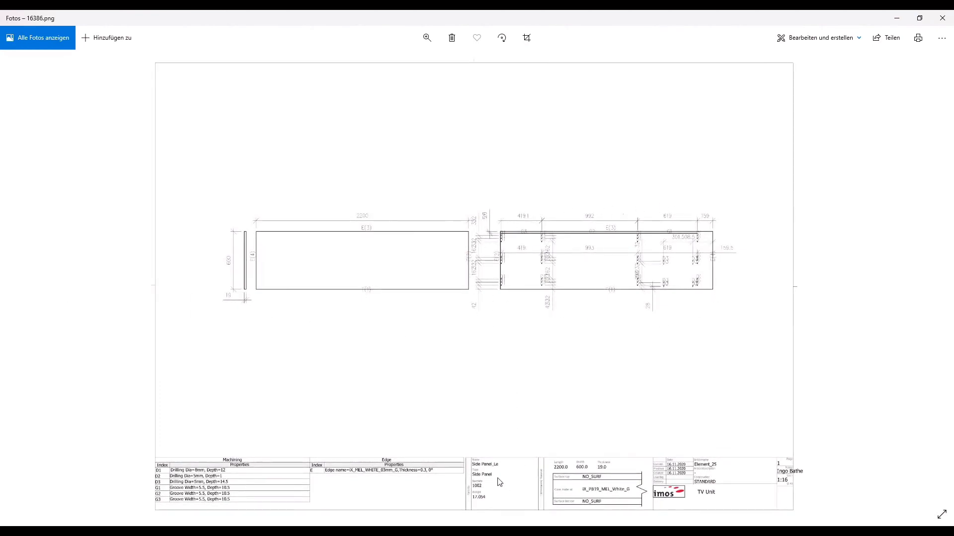
pyautogui.click(938, 18)
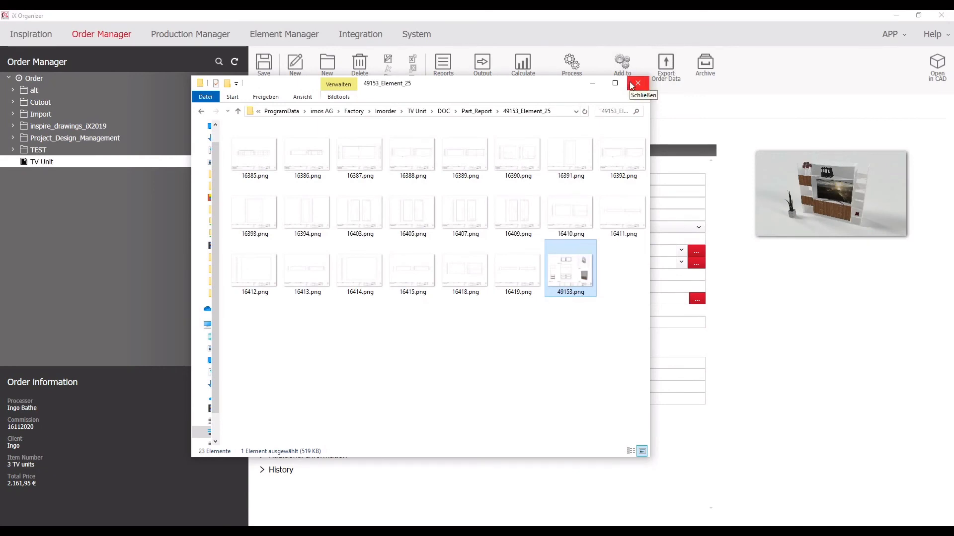
pyautogui.click(638, 84)
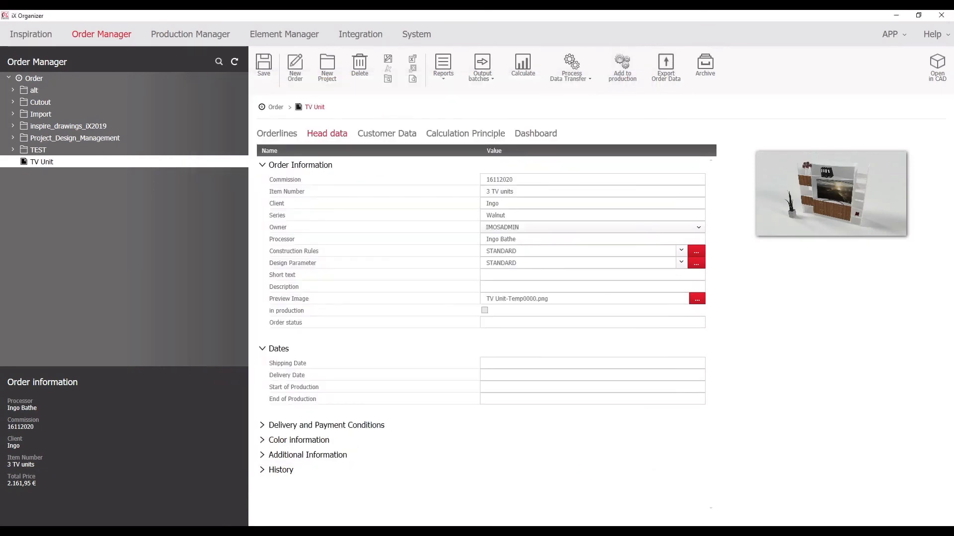
# Step: Switch to the SF_Cuttinglist_CoreMaterial report, enlarge it to 200% and check materials, parts, dimensions and quantities down to the last row
pyautogui.moveTo(596, 532)
pyautogui.click(841, 488)
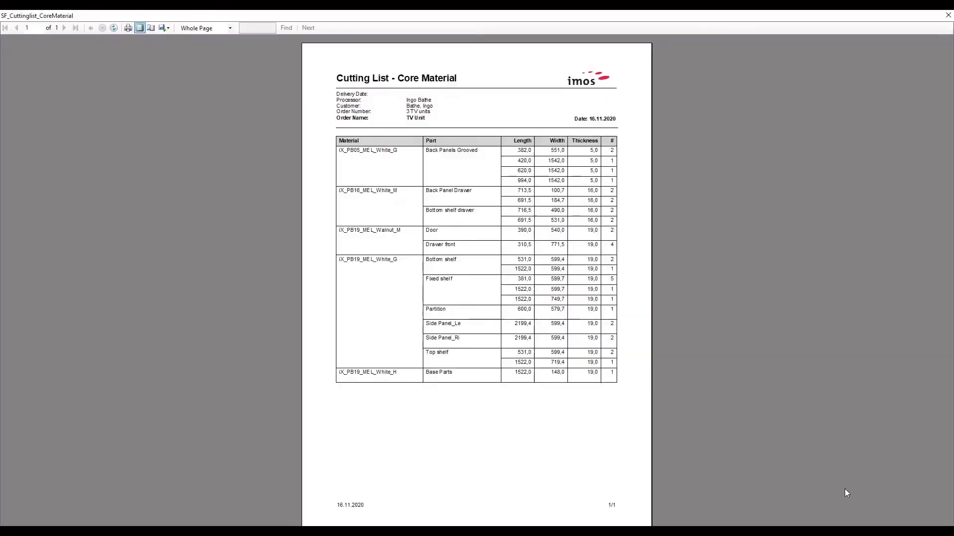
pyautogui.click(209, 31)
pyautogui.click(198, 58)
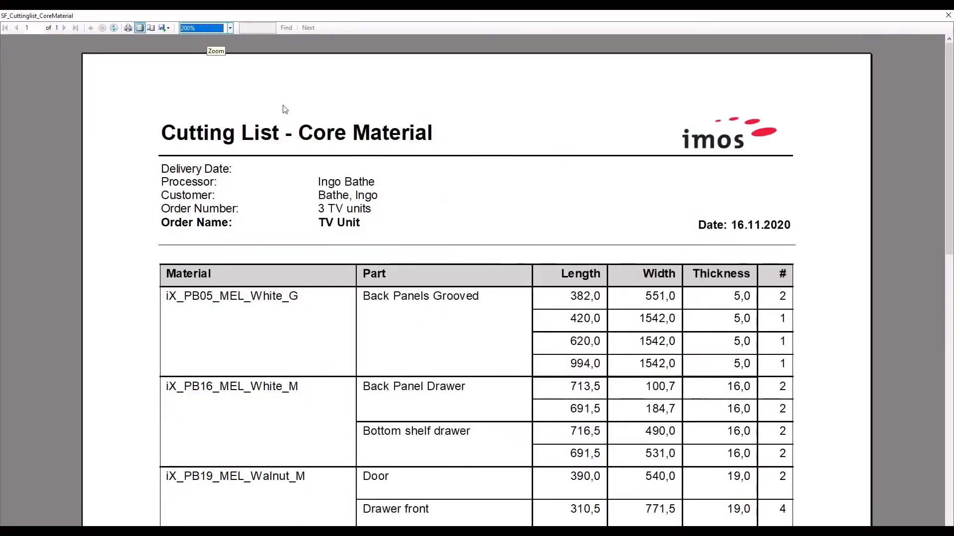
pyautogui.scroll(-2, 300, 190)
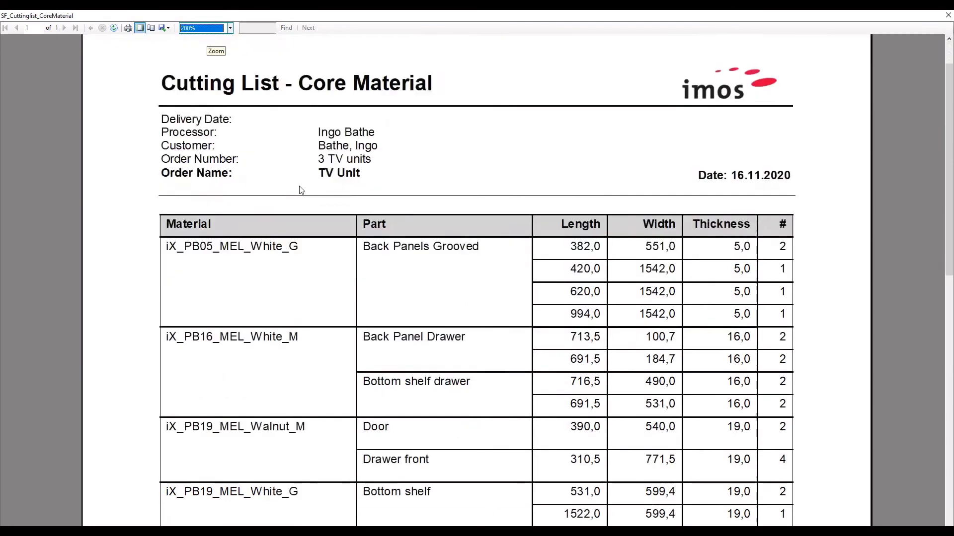
pyautogui.scroll(-2, 300, 191)
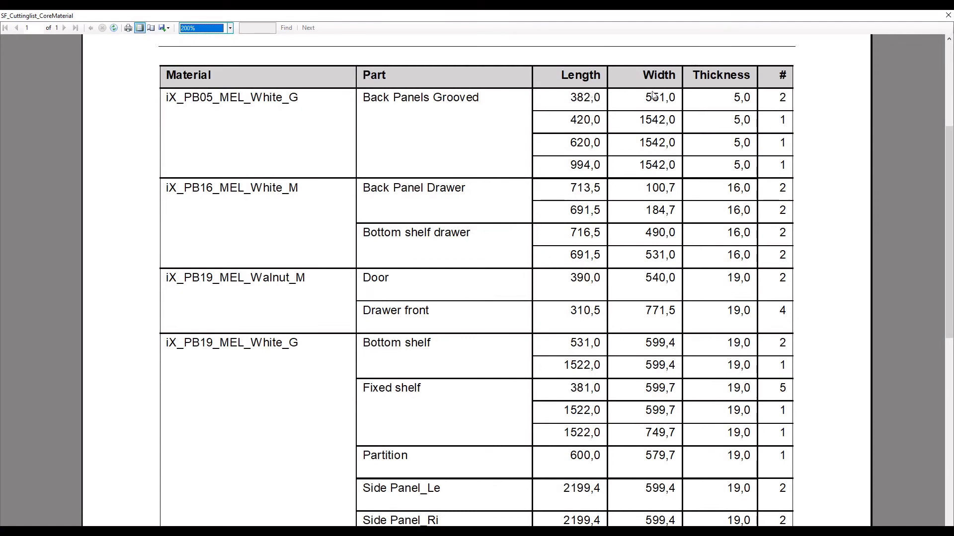
pyautogui.scroll(-4, 782, 97)
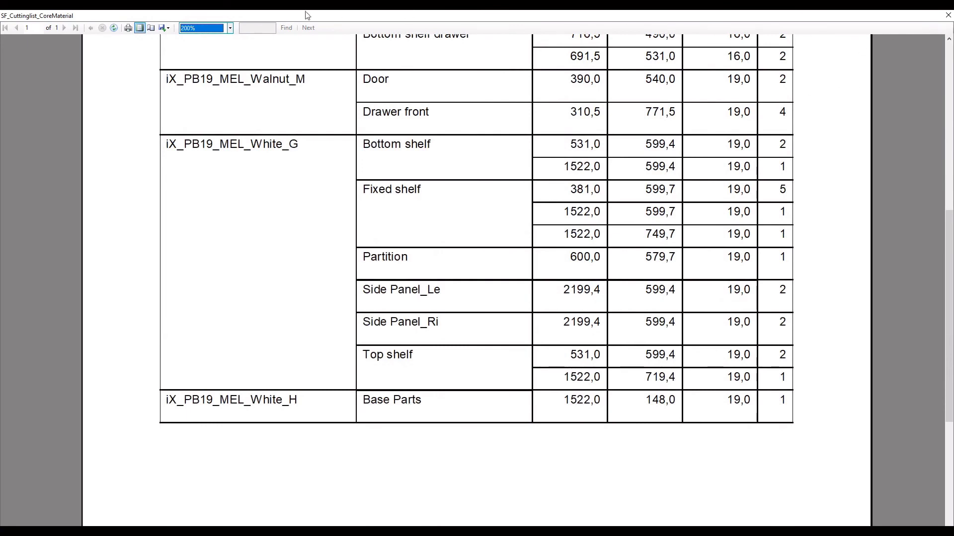
# Step: Check which file formats the core material cutting list can be exported to, and close the report
pyautogui.click(165, 28)
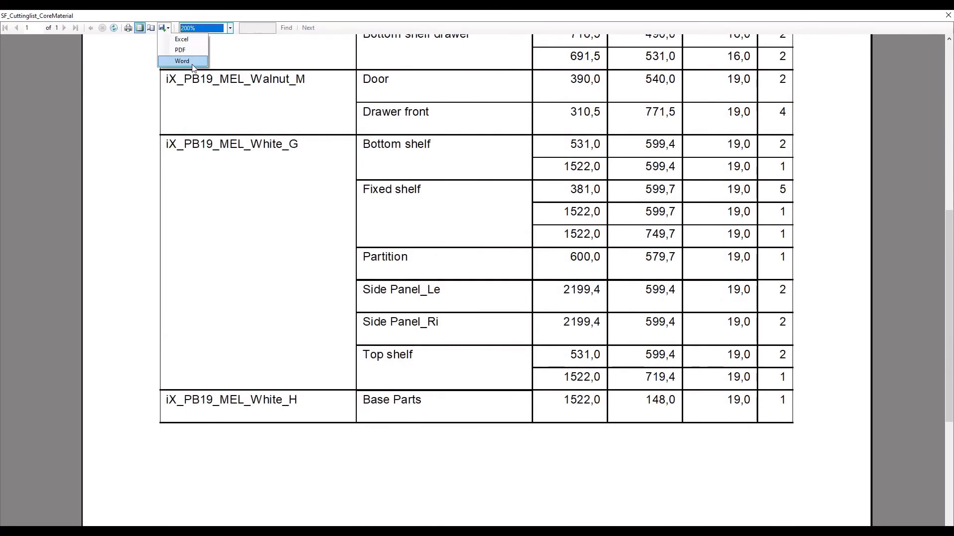
pyautogui.click(949, 16)
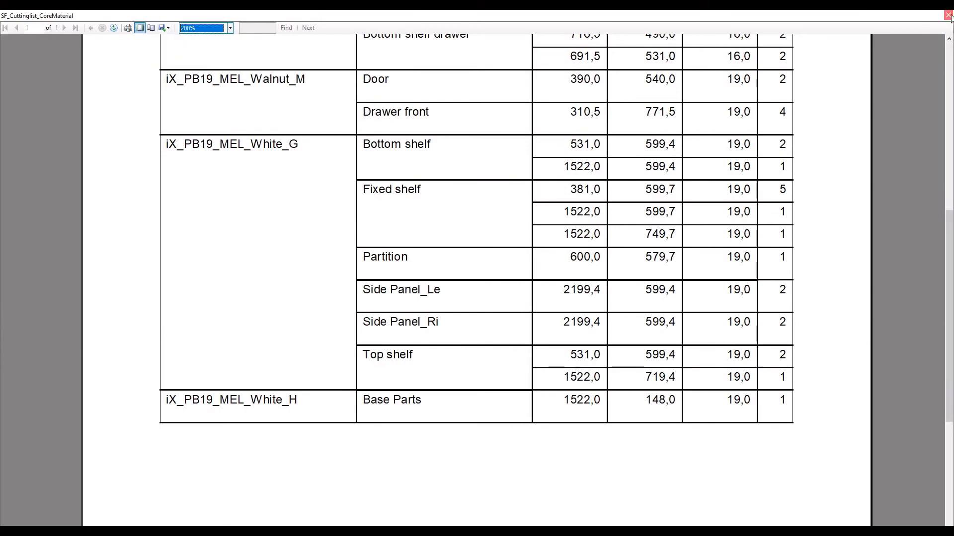
pyautogui.click(950, 16)
# Step: Switch to the PP_Orderlist_PurchParts_image report, enlarge it to 200% and read the purchased parts list down to the last row
pyautogui.moveTo(596, 525)
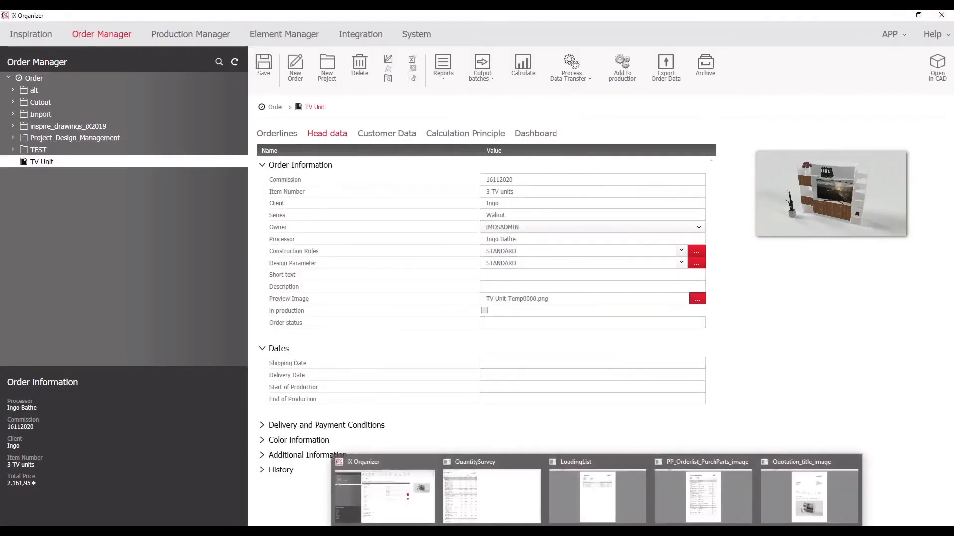
pyautogui.click(699, 499)
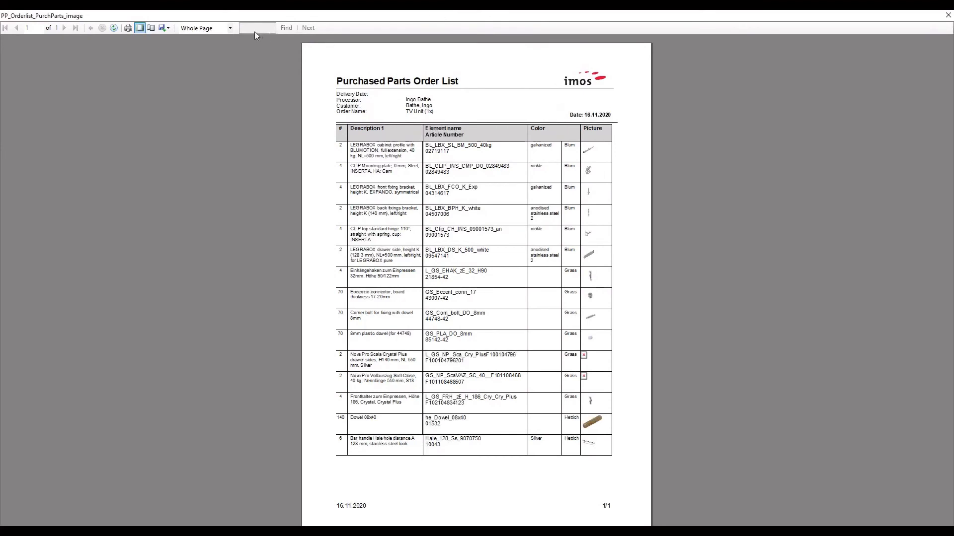
pyautogui.click(218, 28)
pyautogui.click(199, 64)
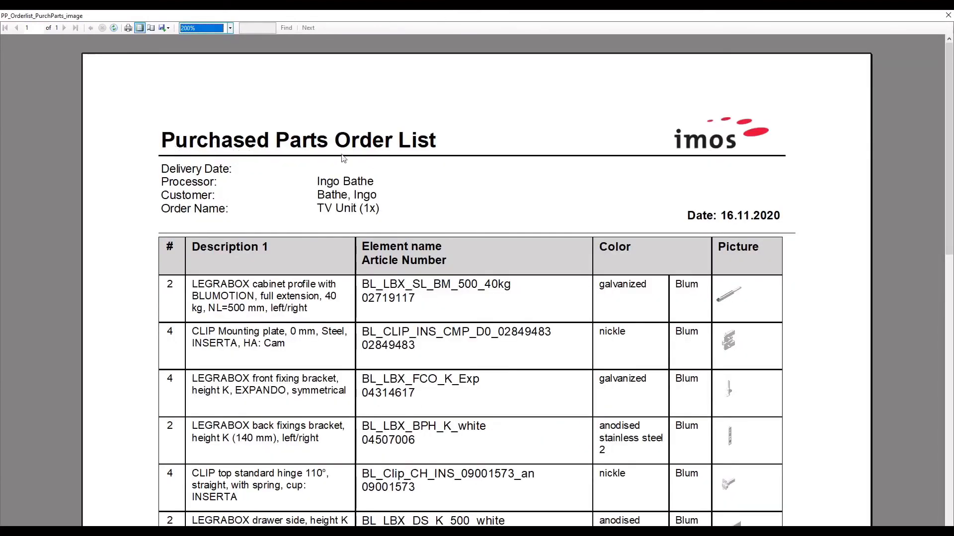
pyautogui.scroll(-3, 536, 179)
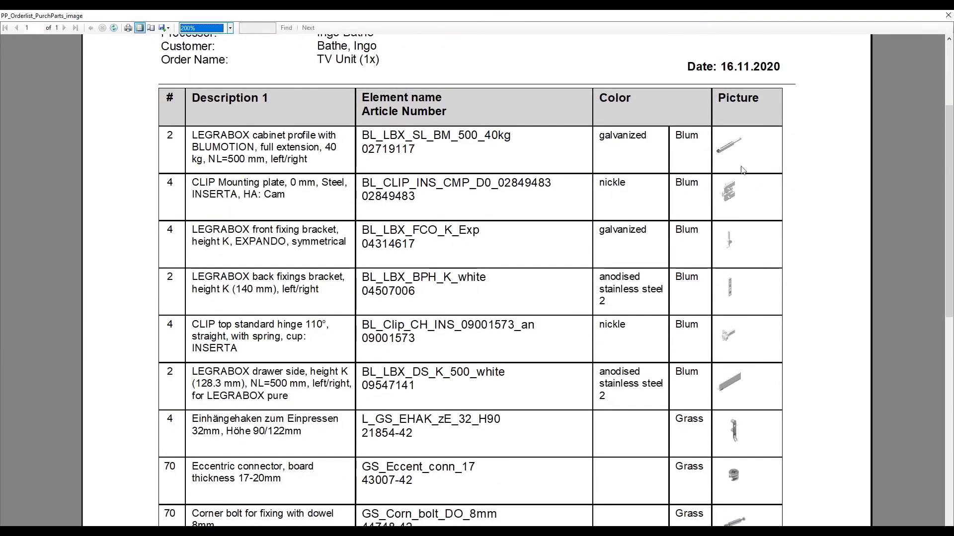
pyautogui.scroll(-2, 740, 219)
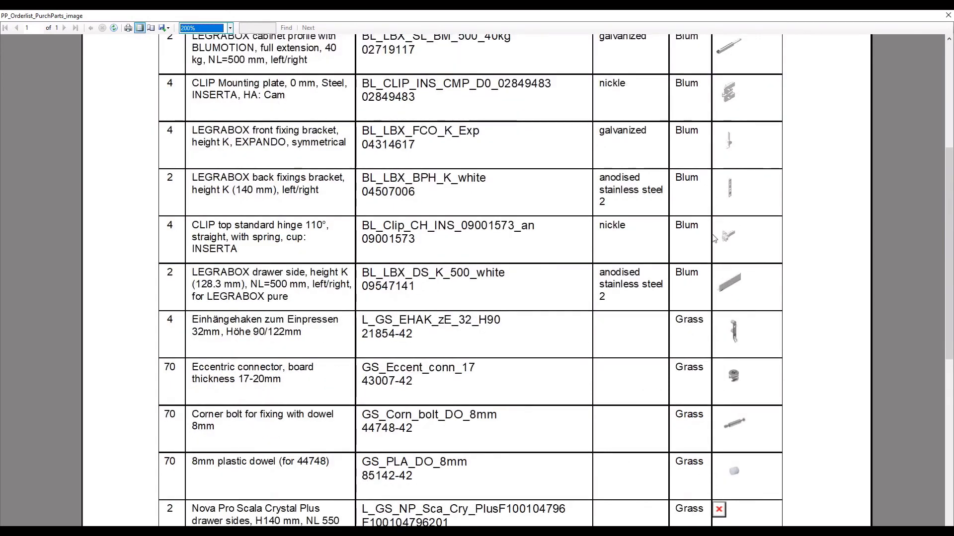
pyautogui.scroll(-6, 709, 241)
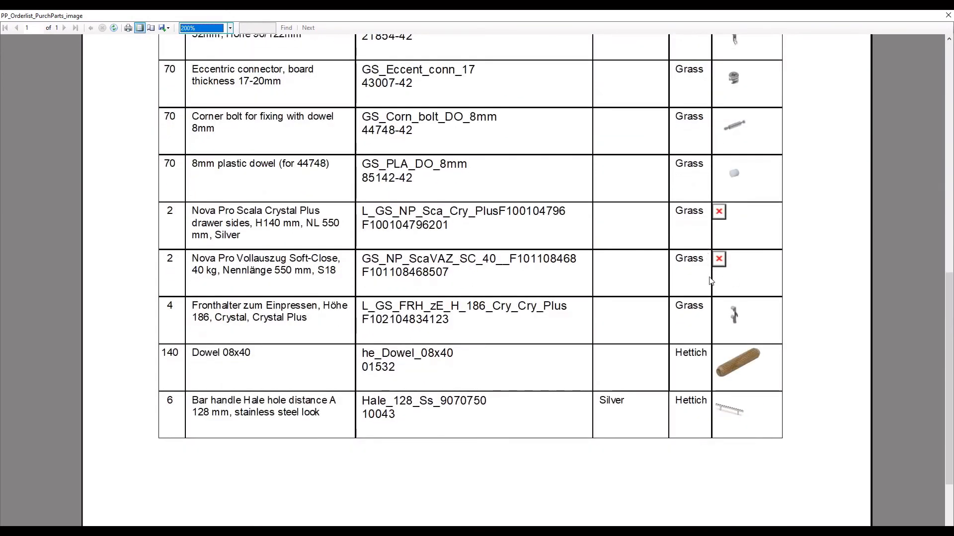
# Step: Close the purchased parts list, and check the article dimensions and weights in the LoadingList report at 200% before closing it
pyautogui.scroll(-2, 709, 276)
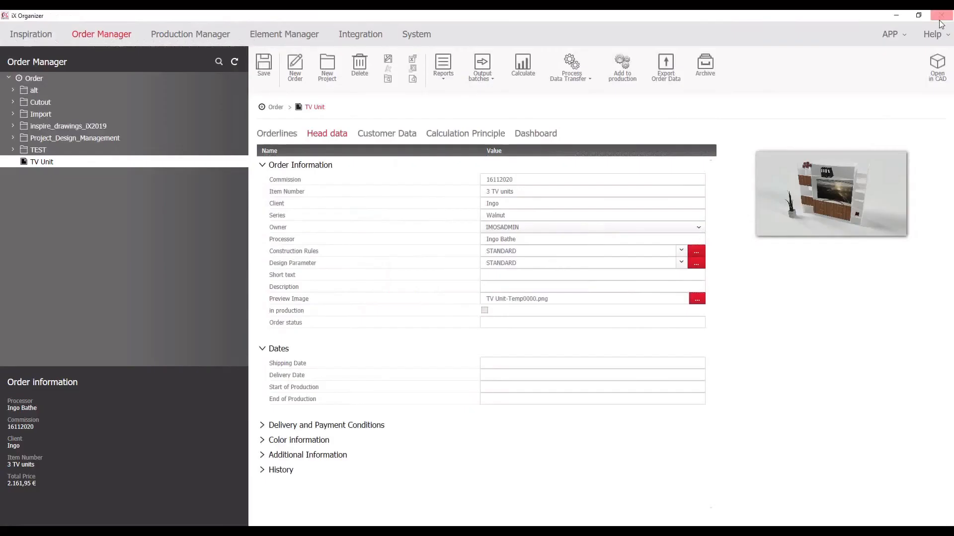
pyautogui.click(948, 16)
pyautogui.click(596, 532)
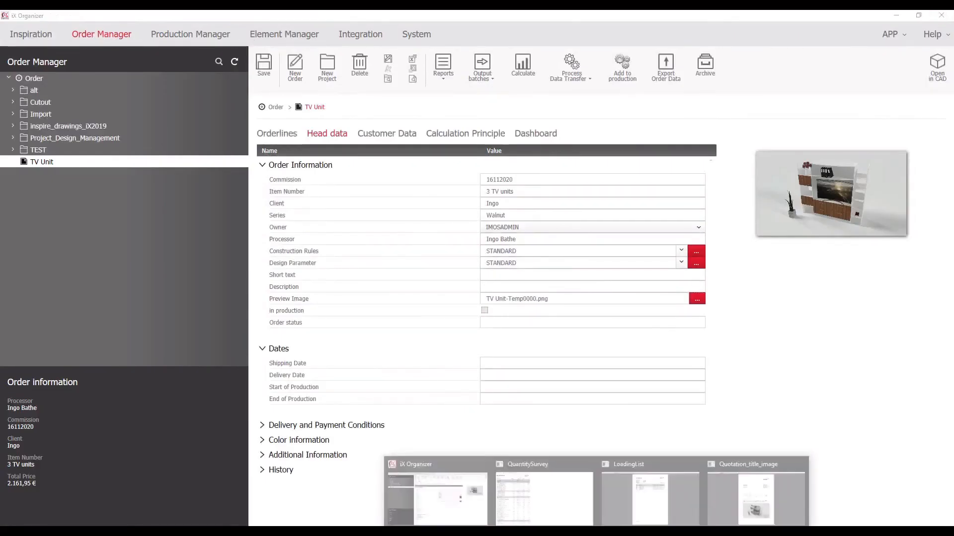
pyautogui.click(650, 494)
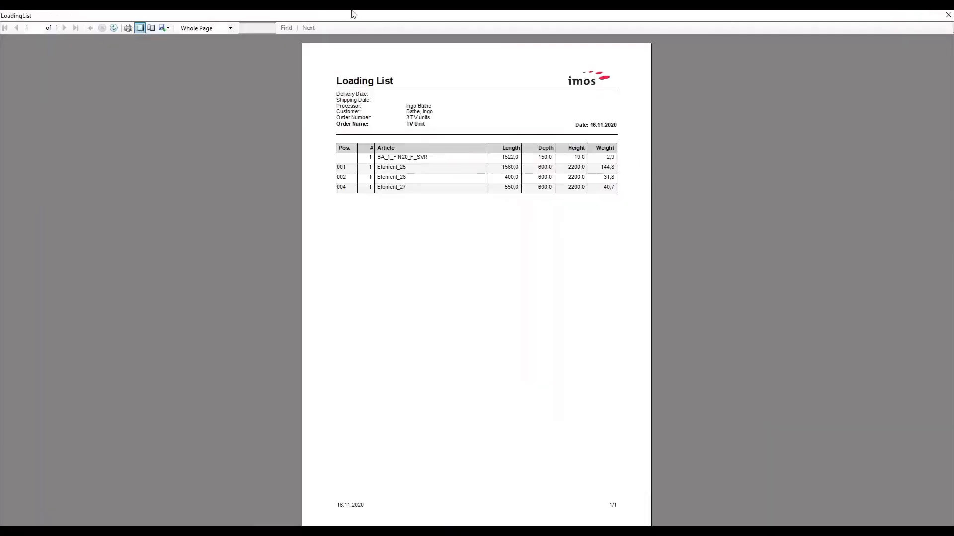
pyautogui.click(217, 28)
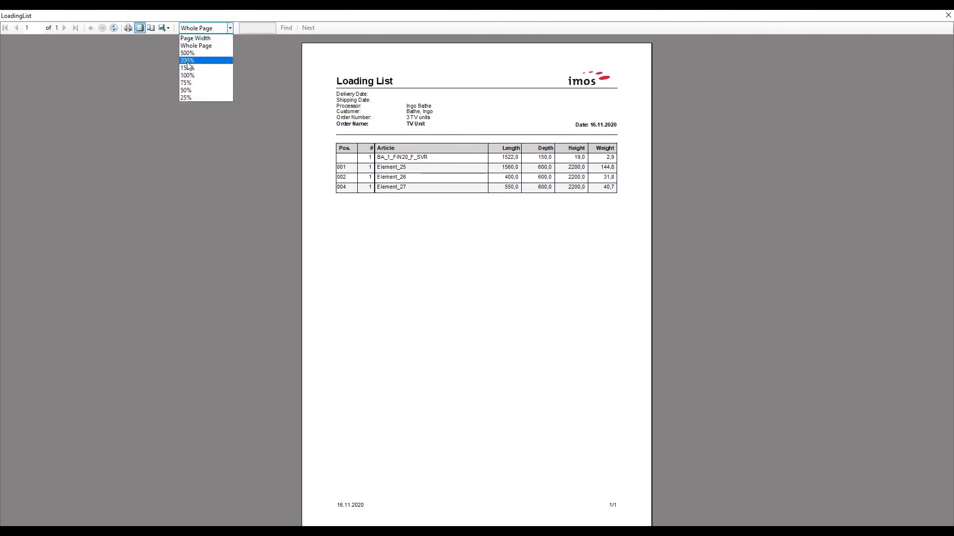
pyautogui.click(191, 60)
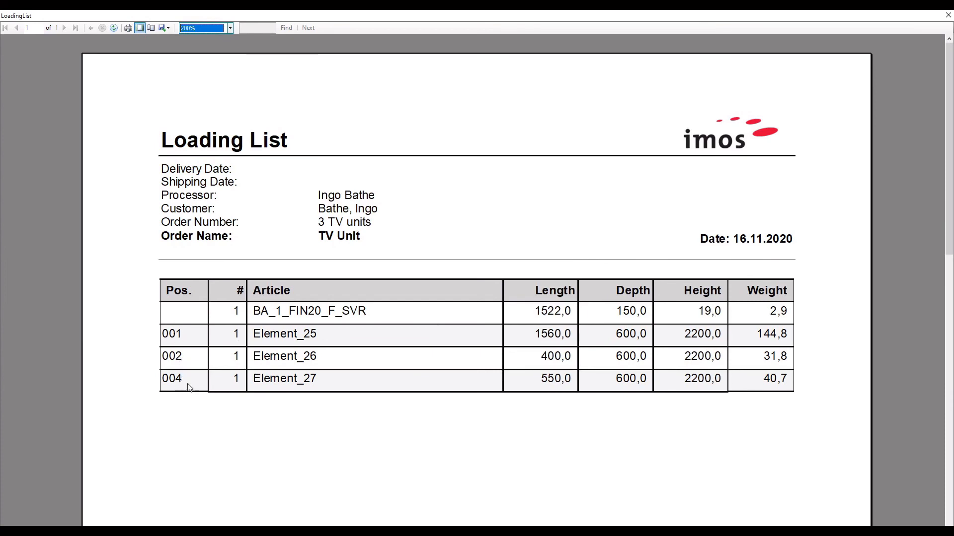
pyautogui.click(948, 15)
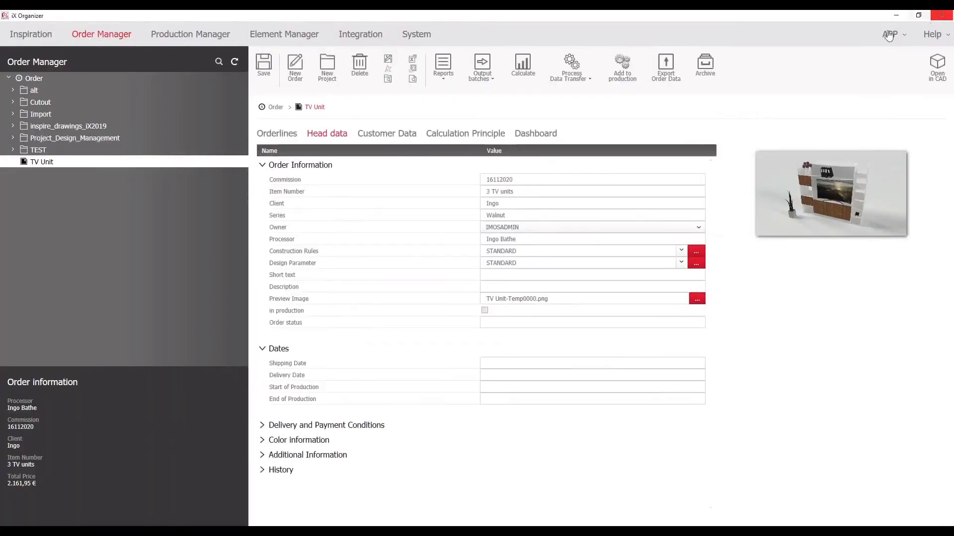
# Step: Switch to the QuantitySurvey report, enlarge it to 200% and read the material costs from boards and edge profiles to connectors and color principles
pyautogui.moveTo(596, 532)
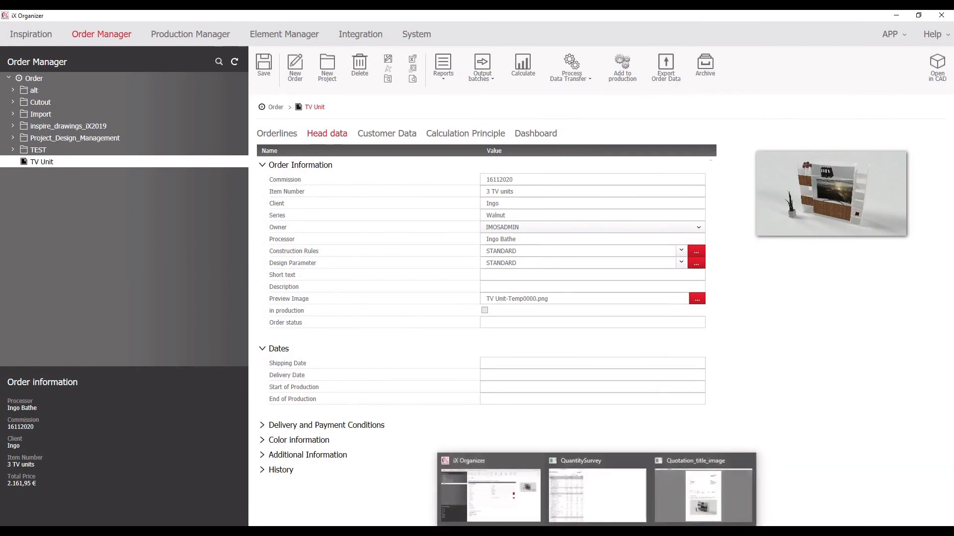
pyautogui.click(587, 472)
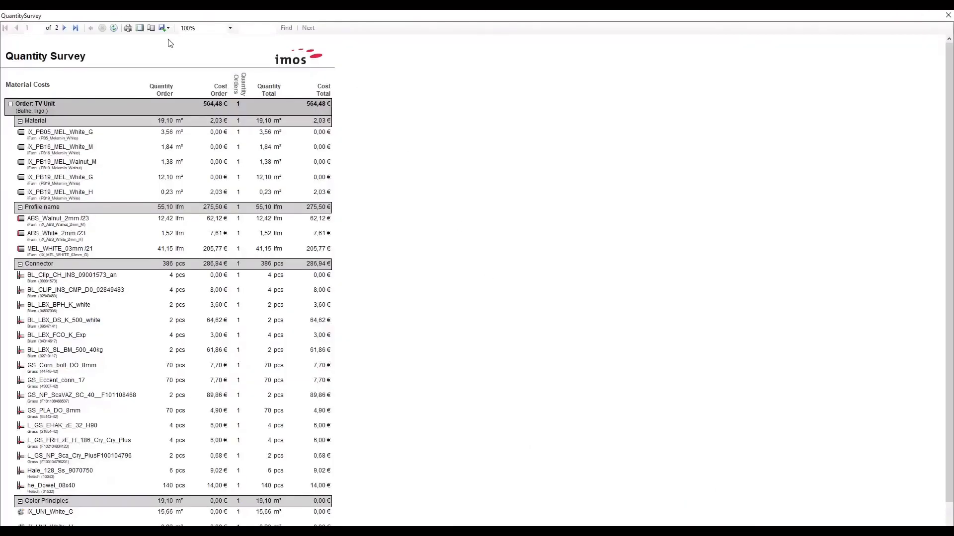
pyautogui.click(188, 28)
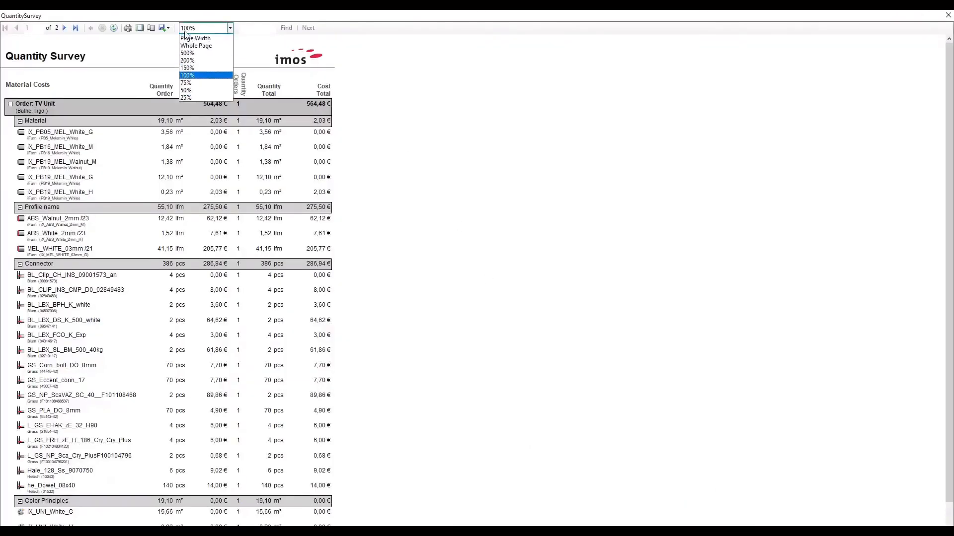
pyautogui.click(184, 61)
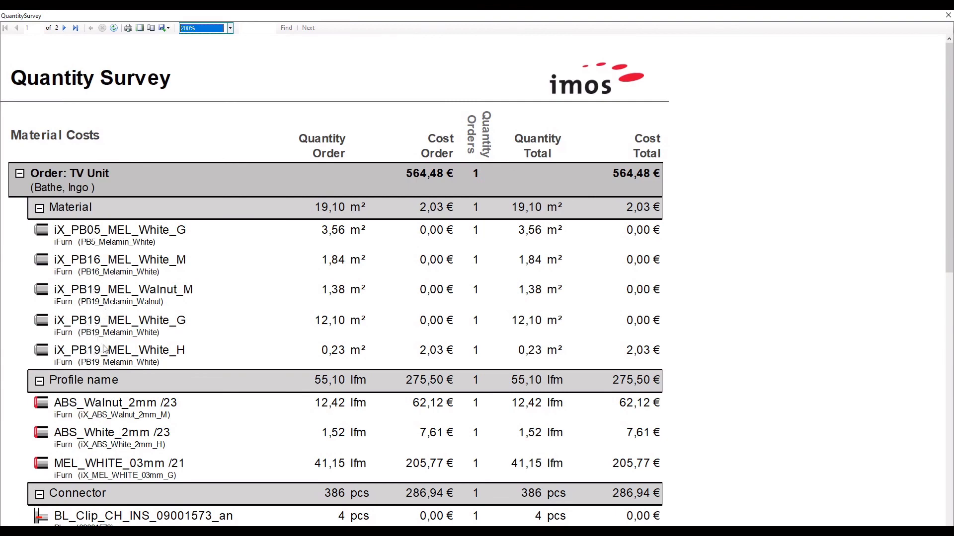
pyautogui.scroll(-3, 178, 332)
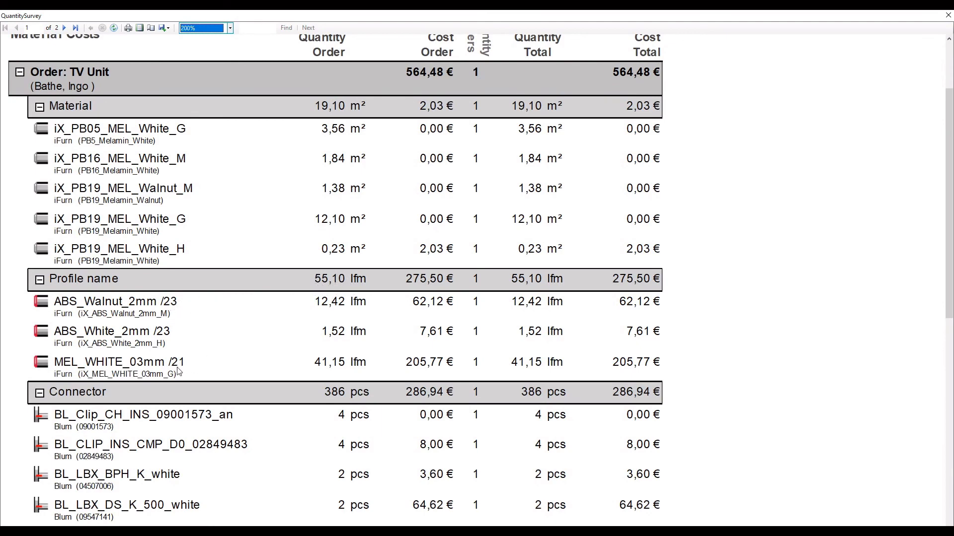
pyautogui.scroll(-5, 248, 318)
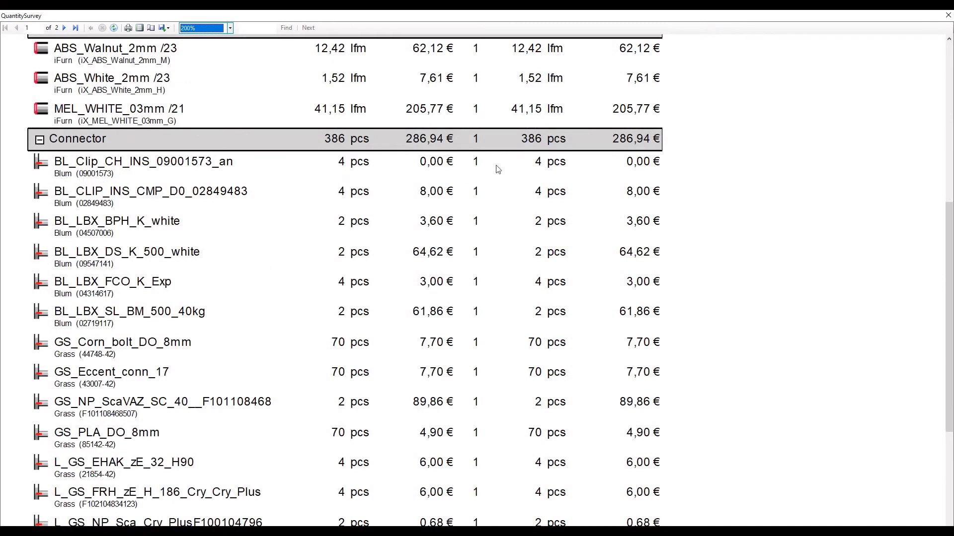
pyautogui.scroll(-5, 497, 171)
pyautogui.scroll(-3, 373, 217)
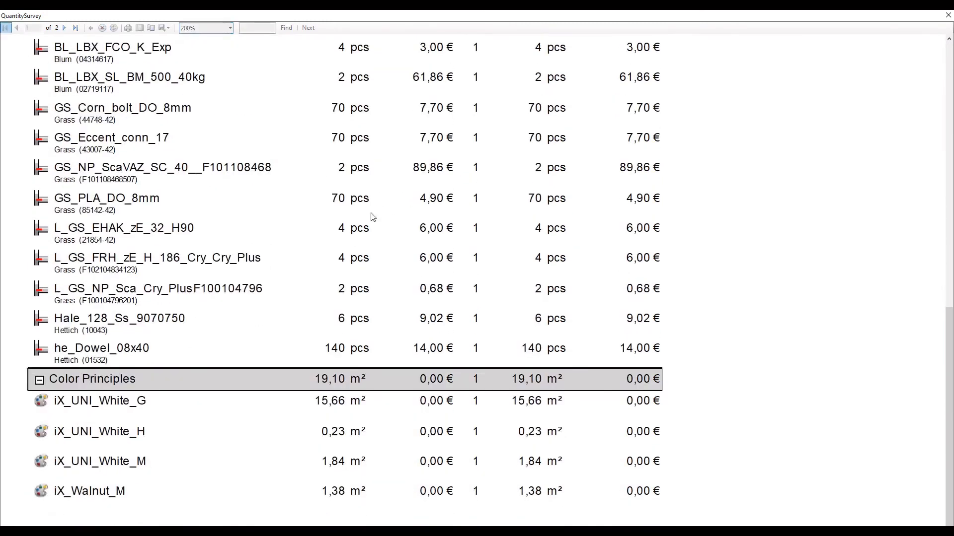
# Step: Review the manufacturing times and costs on page 2 of the quantity survey, check its export formats and close the report
pyautogui.scroll(-1, 373, 217)
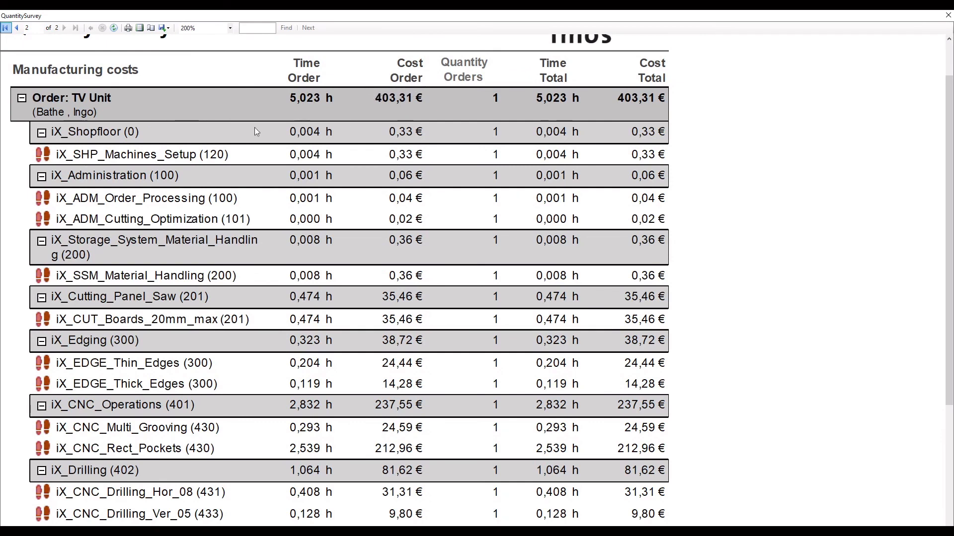
pyautogui.scroll(-2, 146, 153)
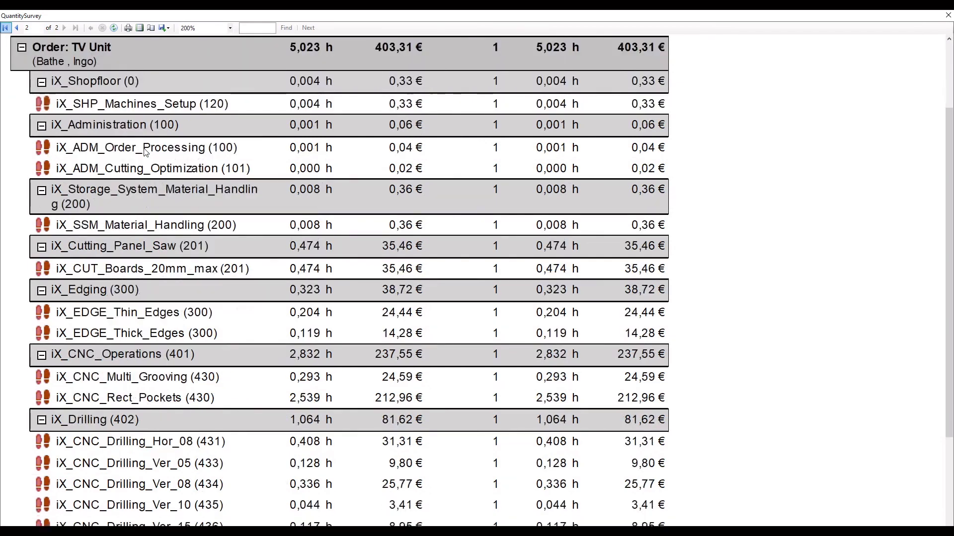
pyautogui.scroll(-1, 146, 153)
pyautogui.scroll(-1, 144, 154)
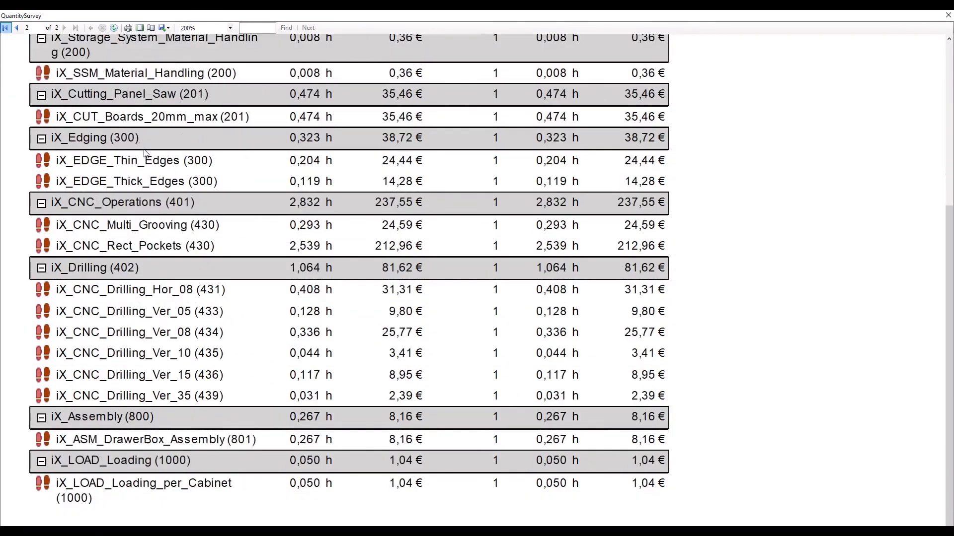
pyautogui.scroll(-1, 146, 152)
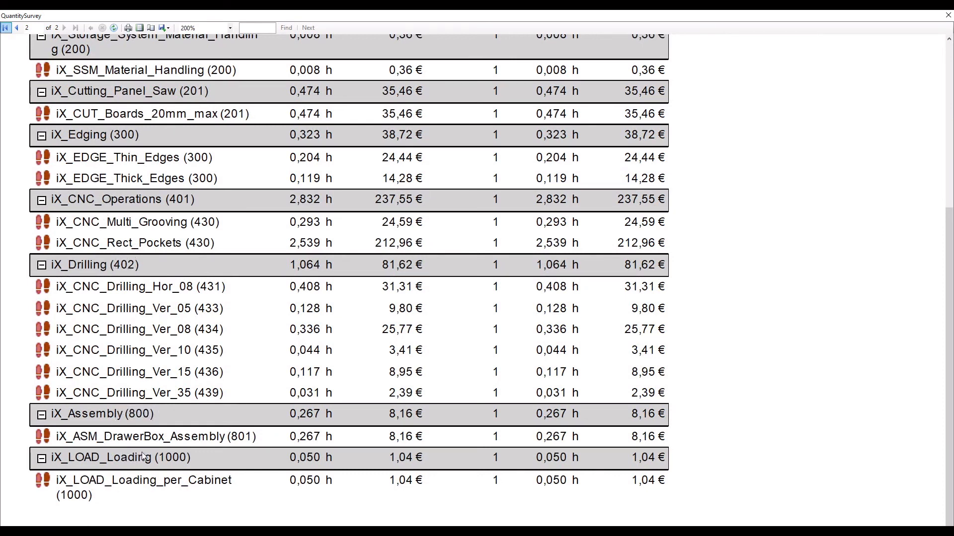
pyautogui.click(165, 28)
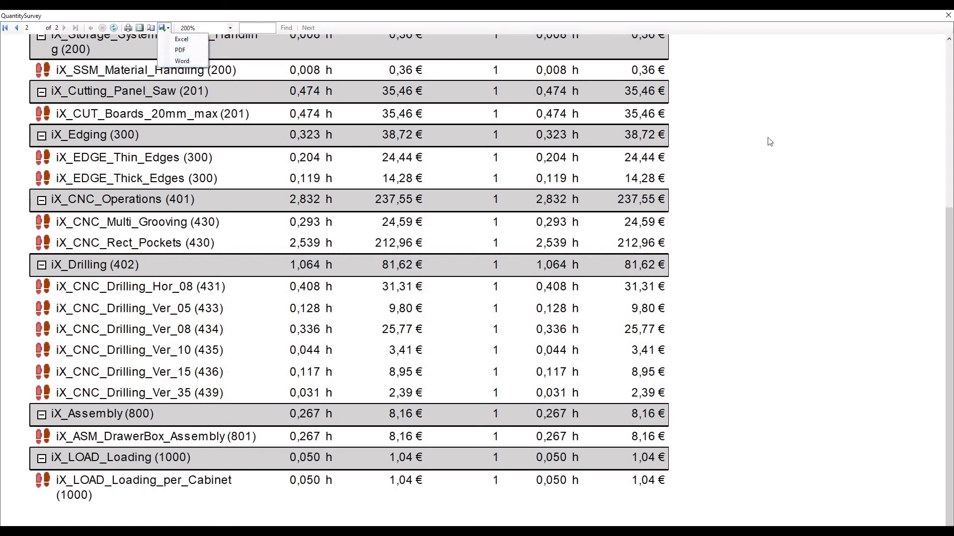
pyautogui.click(948, 15)
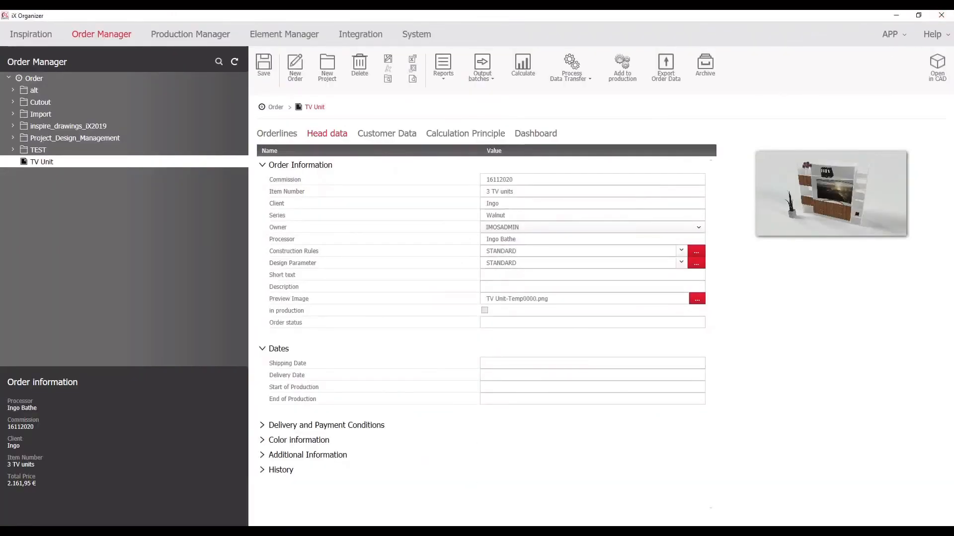
# Step: Switch to the Quotation_title_image report, enlarge it to 200% and read the cover page from the customer address to the TV unit image
pyautogui.click(643, 493)
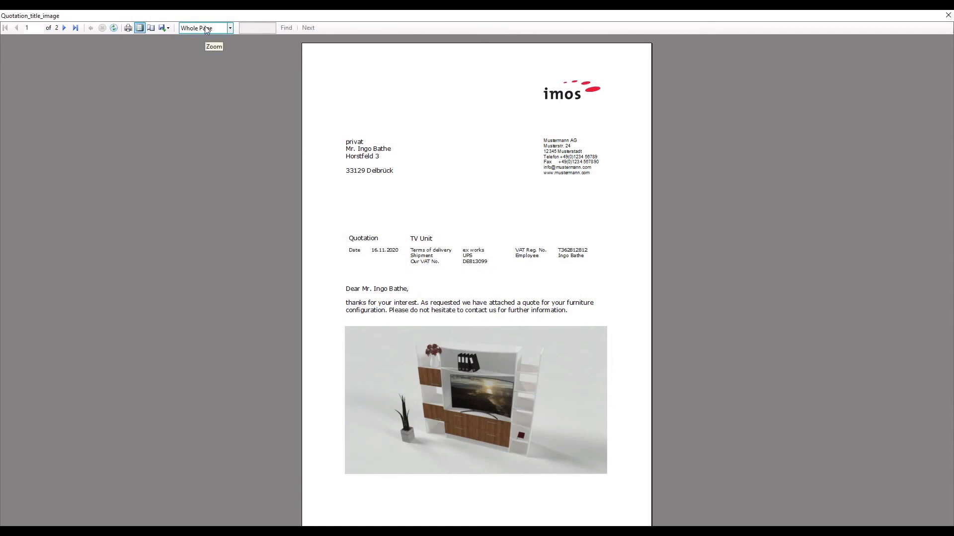
pyautogui.click(206, 28)
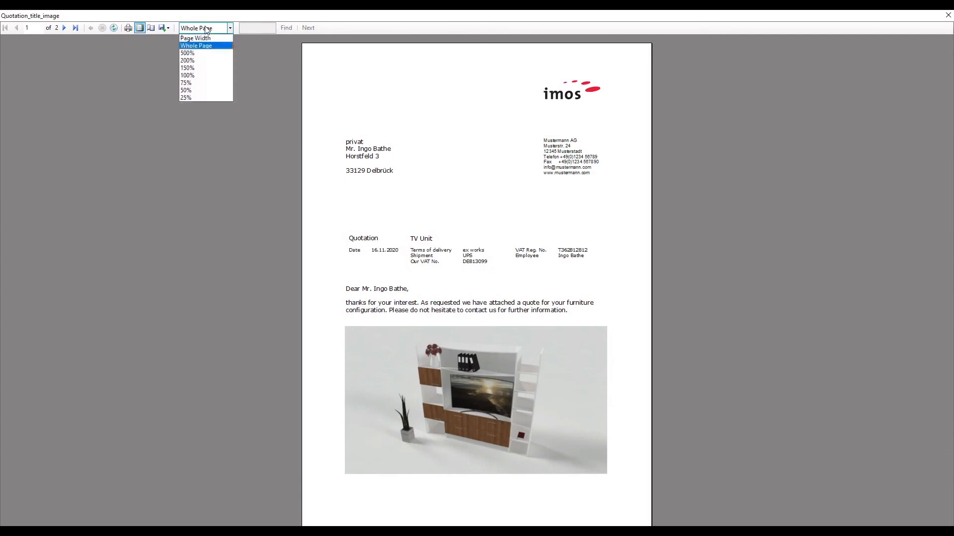
pyautogui.click(196, 61)
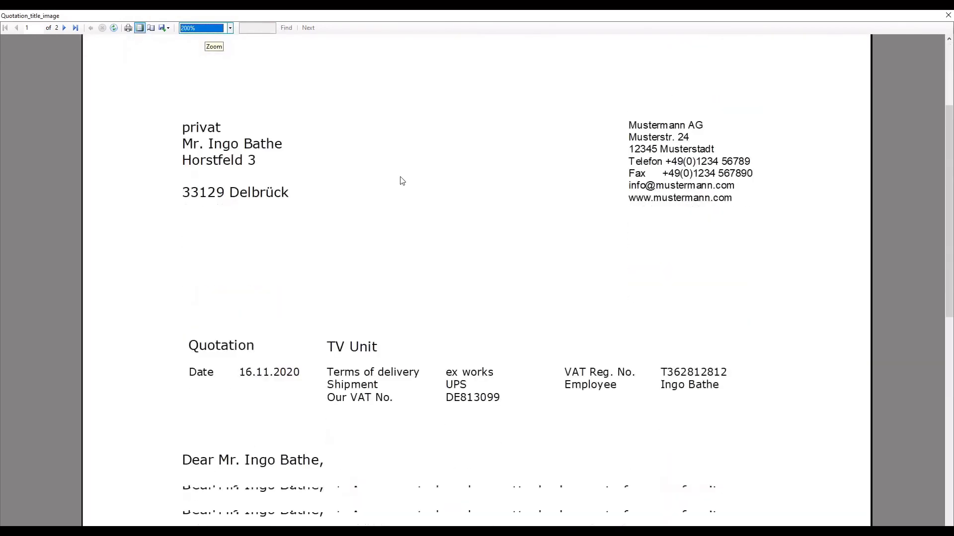
pyautogui.scroll(-3, 403, 180)
pyautogui.scroll(-1, 395, 170)
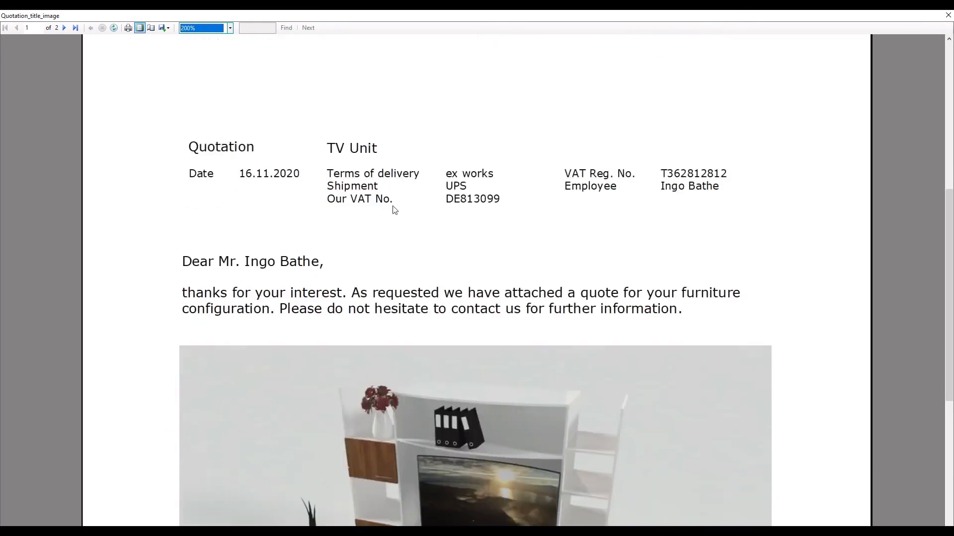
pyautogui.scroll(-4, 394, 209)
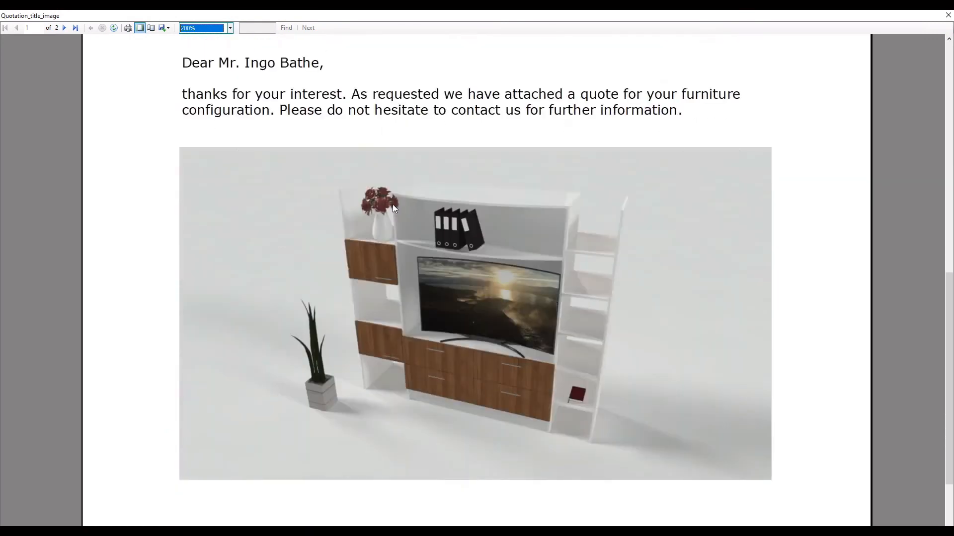
# Step: Check the element descriptions, item prices, tax and gross total on page 2 of the quotation
pyautogui.scroll(-10, 379, 198)
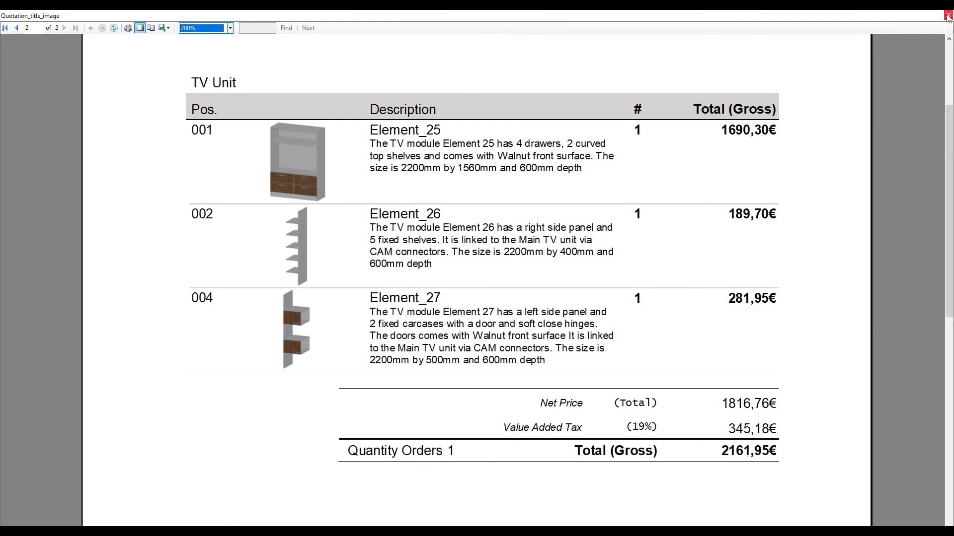
pyautogui.scroll(-1, 828, 129)
pyautogui.scroll(-1, 793, 177)
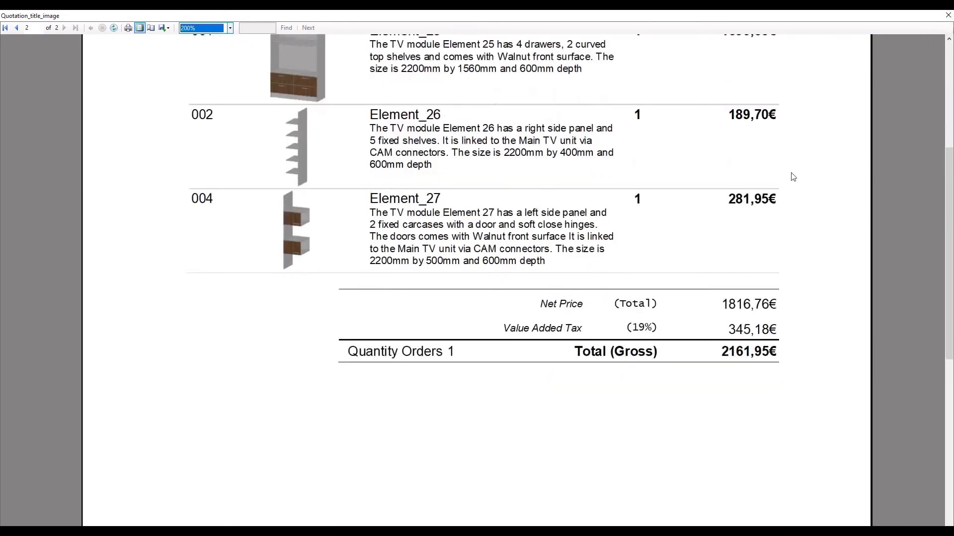
pyautogui.scroll(2, 759, 208)
# Step: Set the quotation's zoom to Whole Page and return to its cover page
pyautogui.click(229, 28)
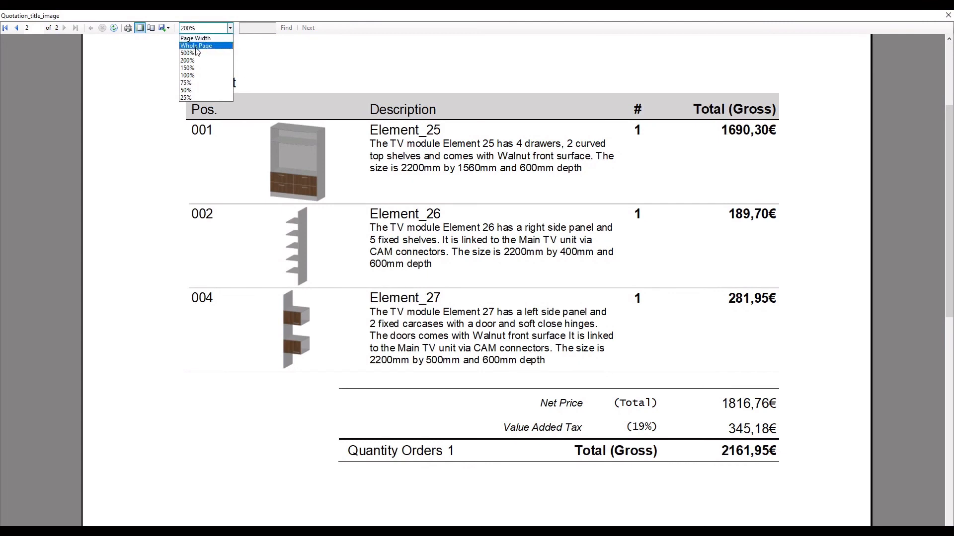
pyautogui.click(194, 46)
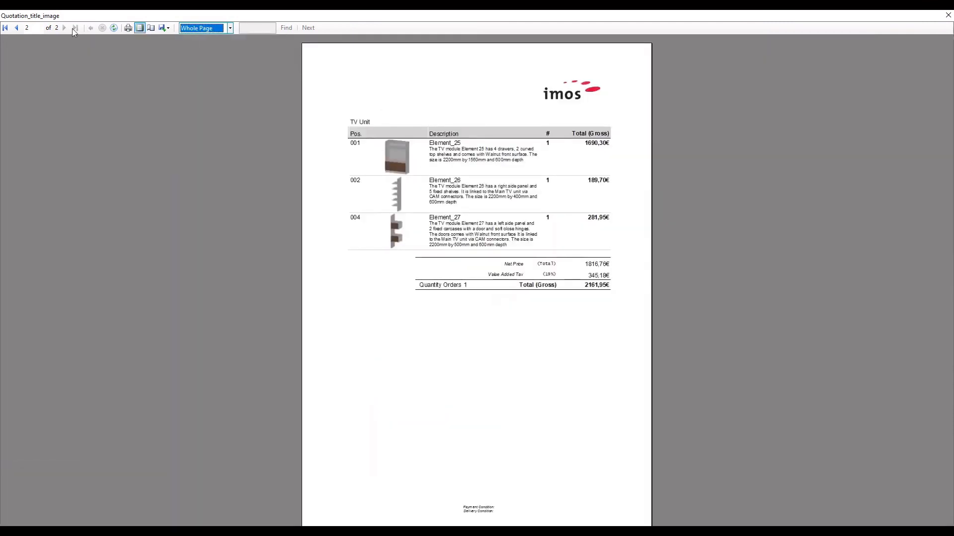
pyautogui.click(18, 29)
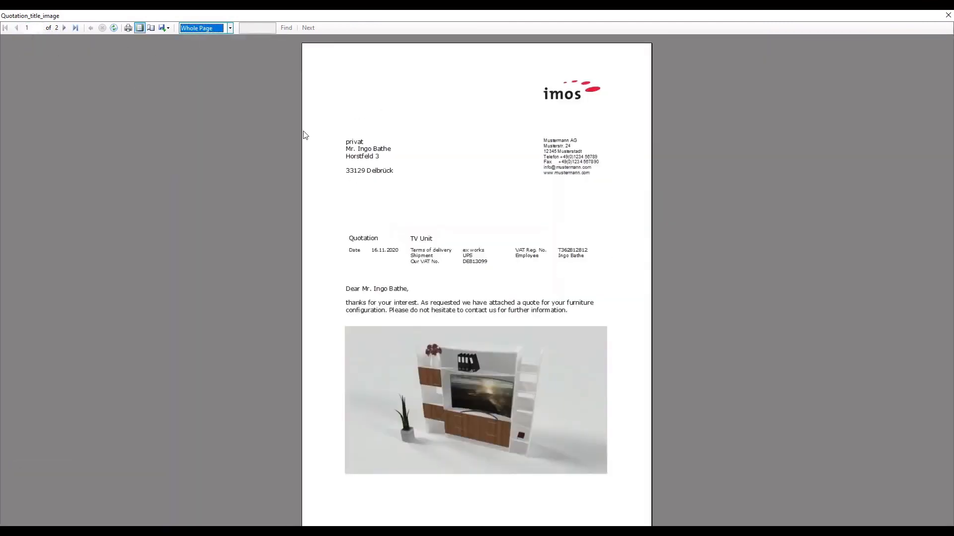